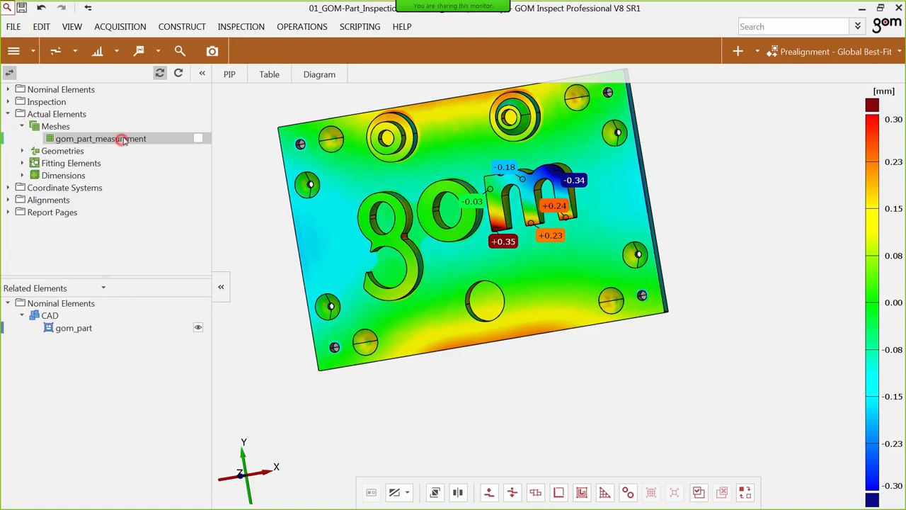
Create a volume check on the gom_part_measurement mesh with the default nominal value and place its label beside the part.
right_drag(444, 182, 503, 213)
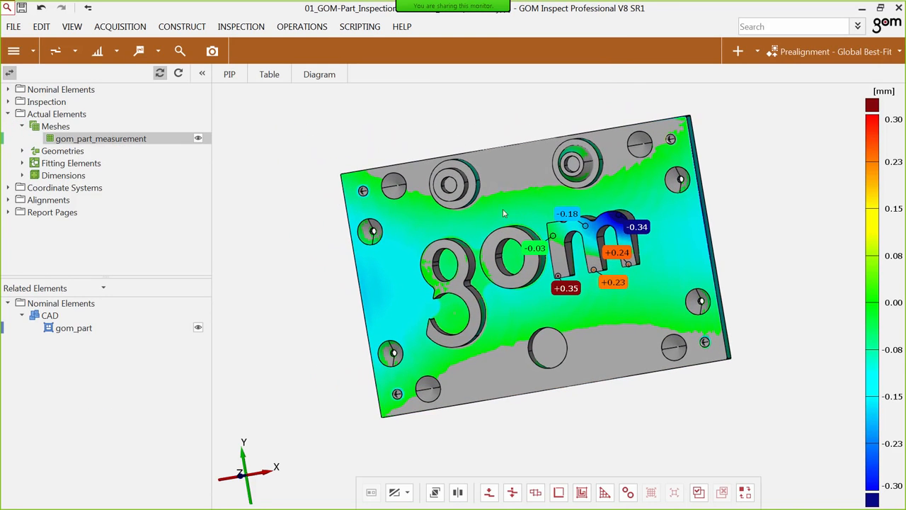
click(509, 169)
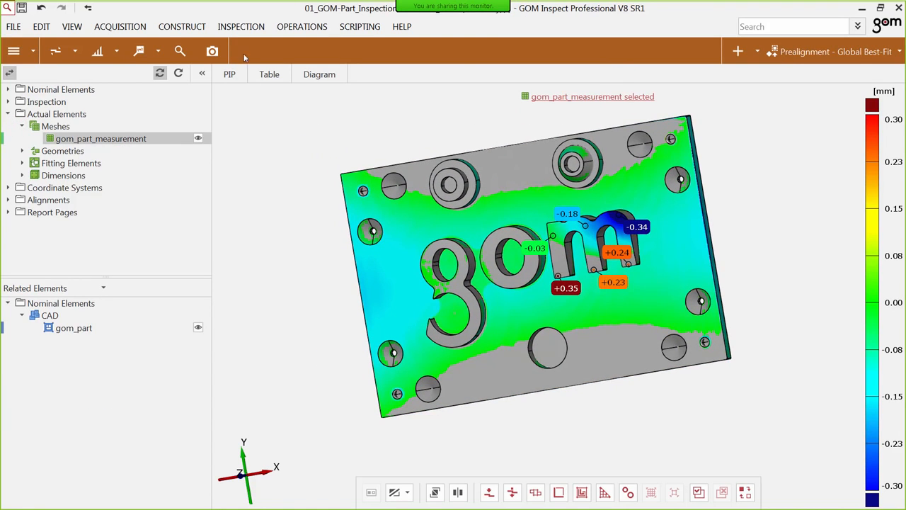
click(181, 51)
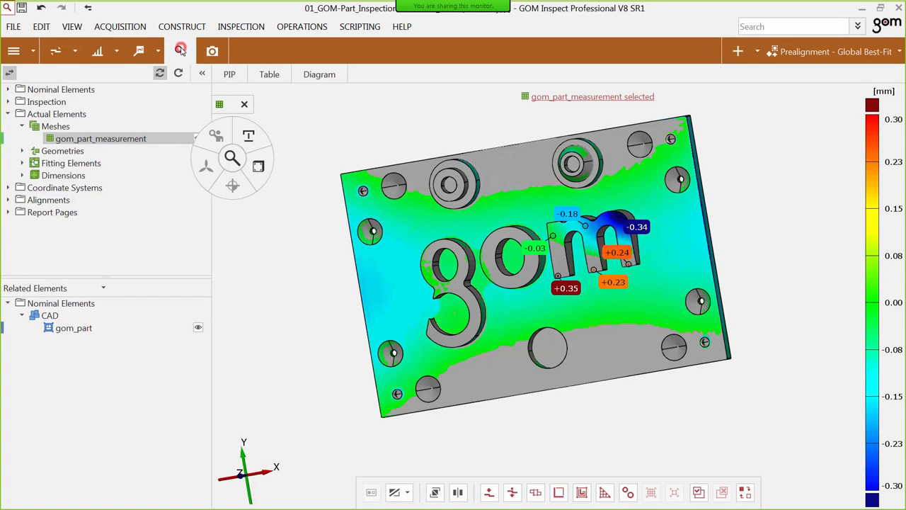
click(257, 162)
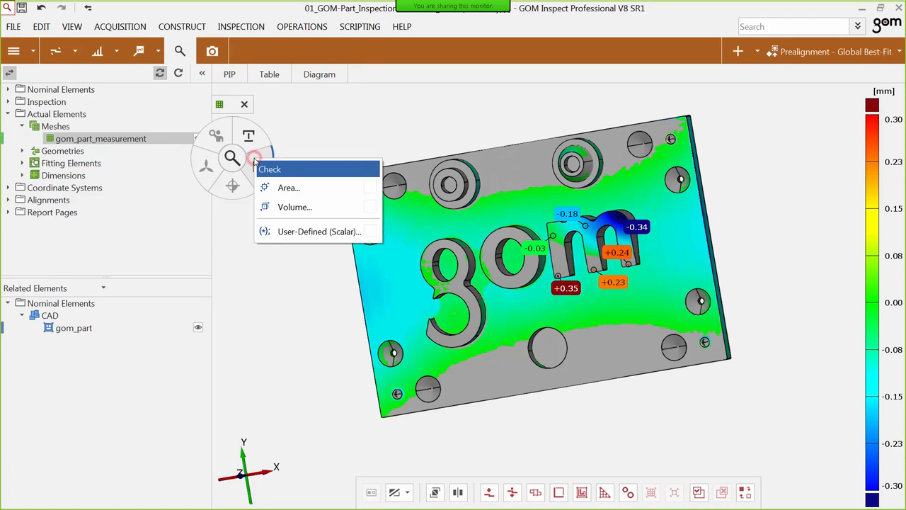
click(303, 208)
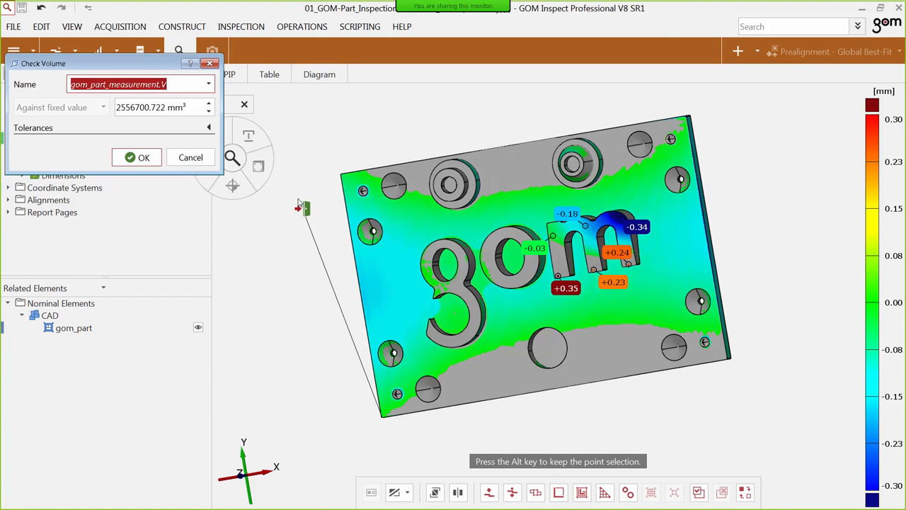
click(145, 157)
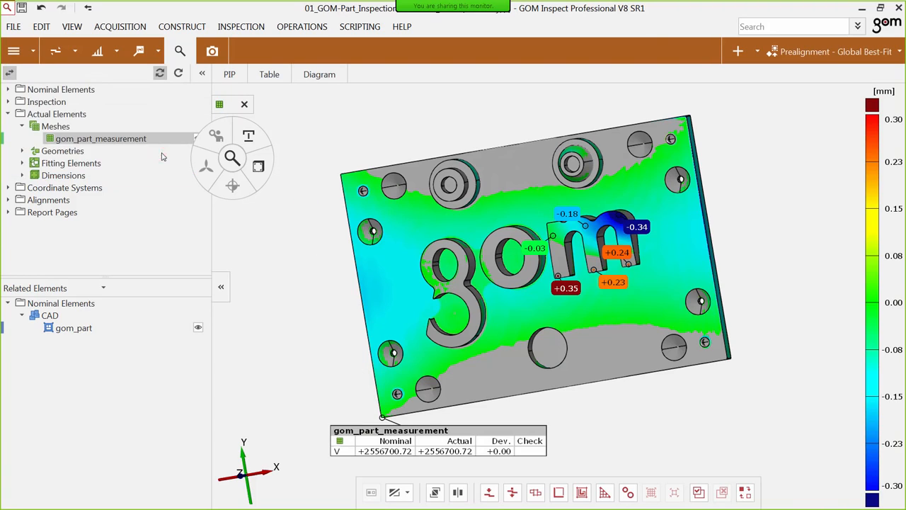
drag(452, 430, 359, 312)
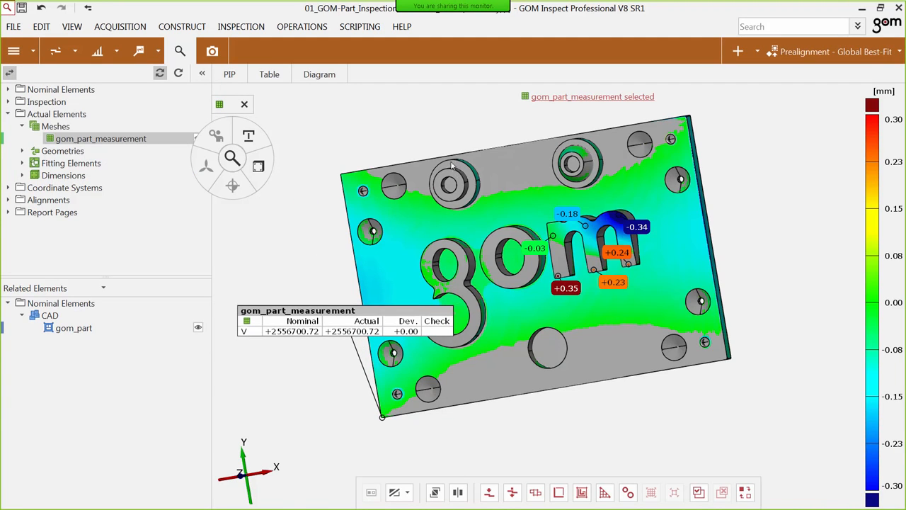
Start a user-defined scalar check on the gom_part_measurement mesh and set its abbreviation to m.
click(261, 162)
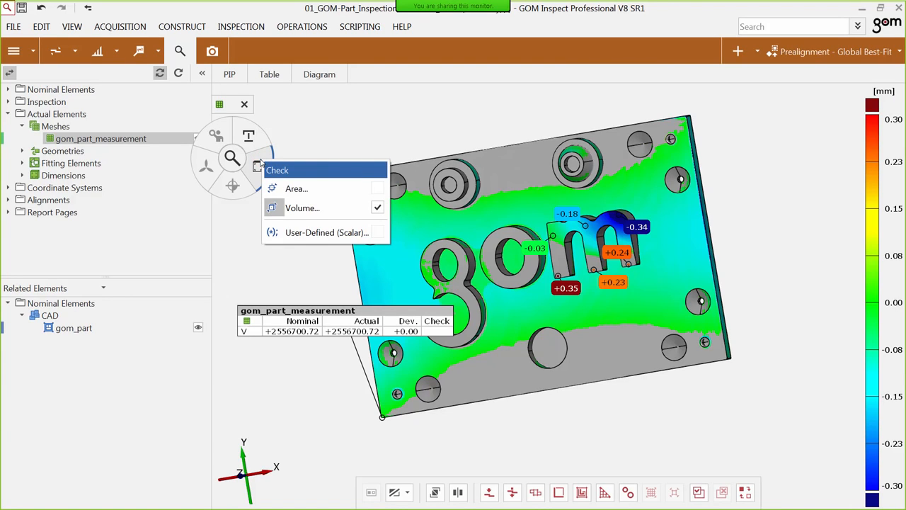
click(297, 234)
drag(270, 68, 314, 43)
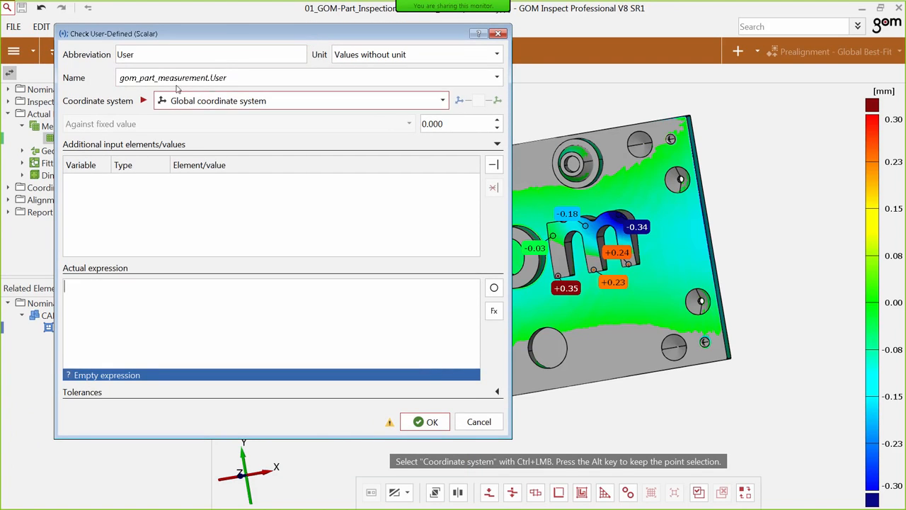
drag(156, 54, 103, 58)
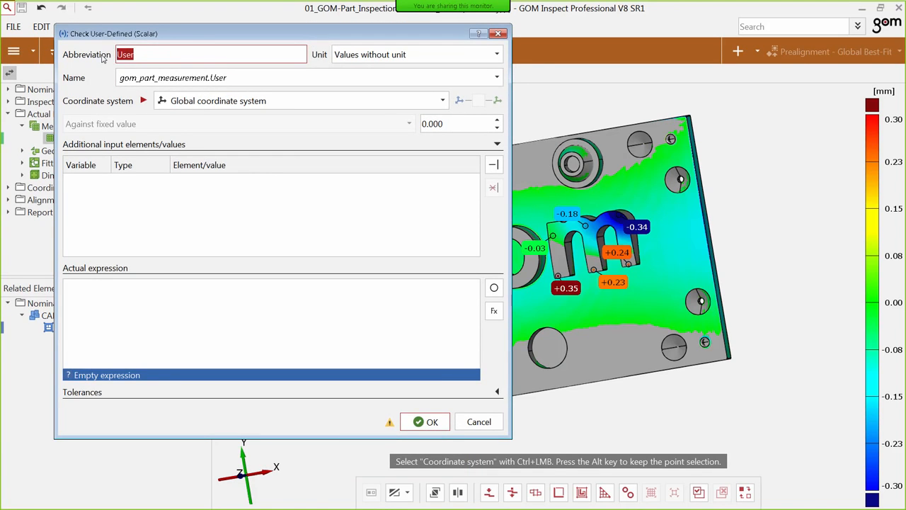
text(m)
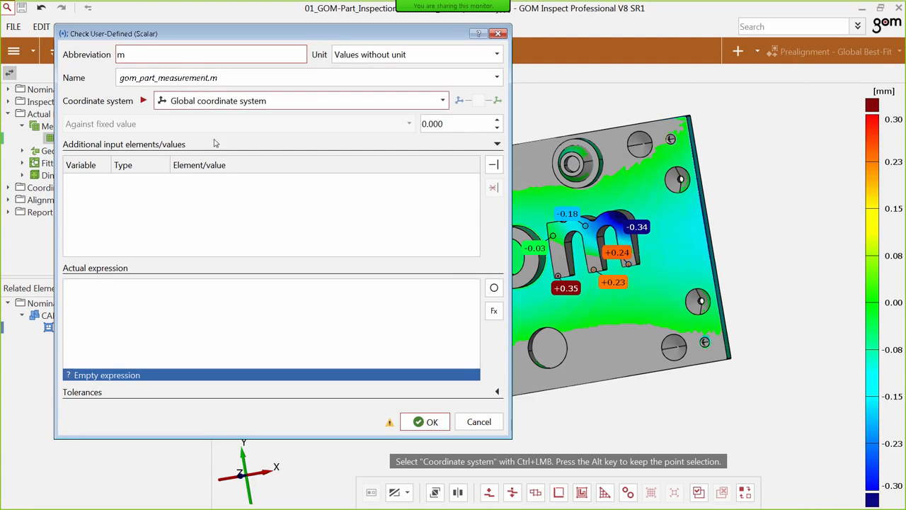
click(143, 228)
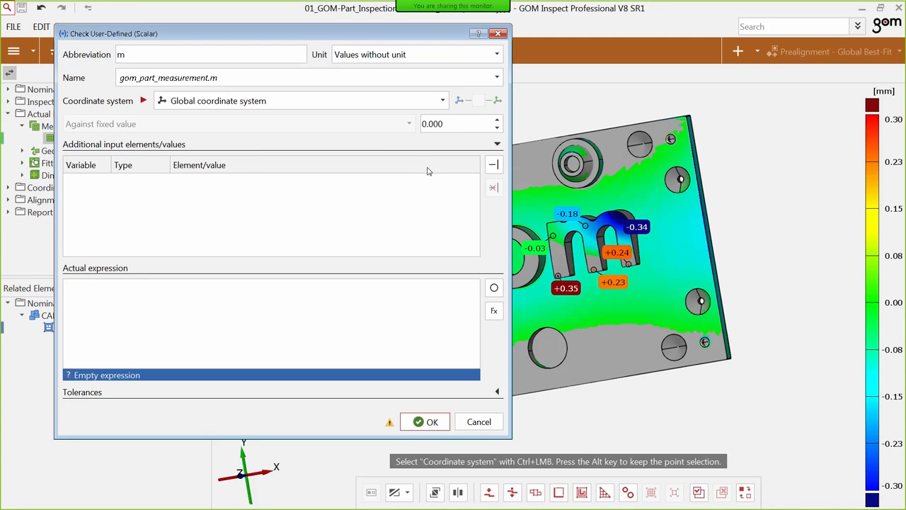
Add an input variable V of type Element and assign the volume check gom_part_measurement.V to it.
click(494, 166)
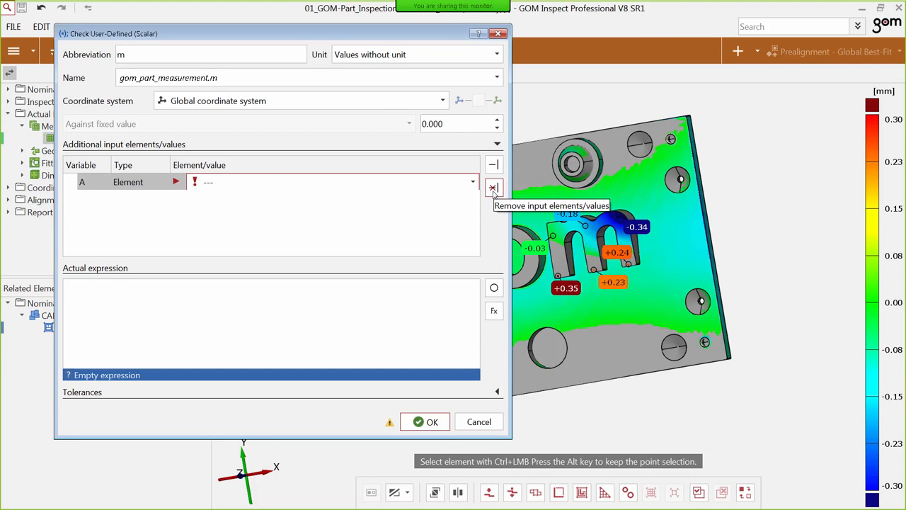
double_click(83, 185)
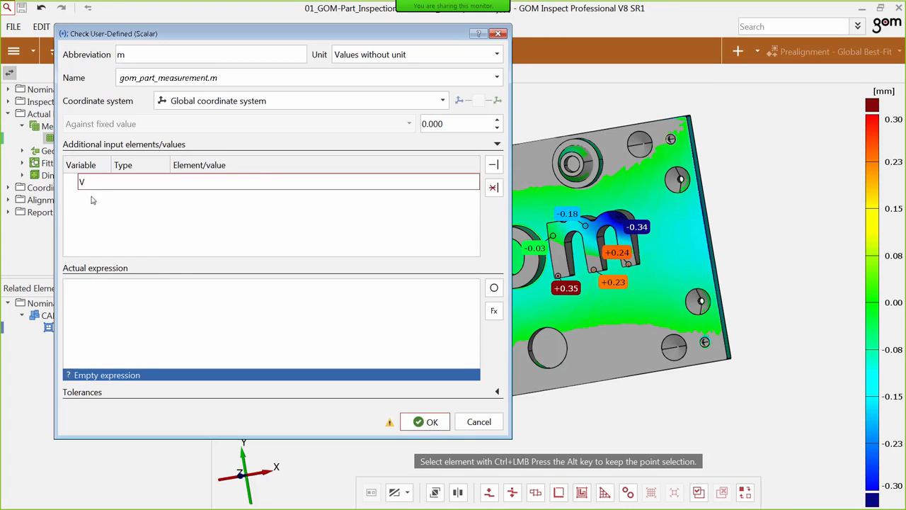
click(109, 199)
click(129, 185)
click(130, 186)
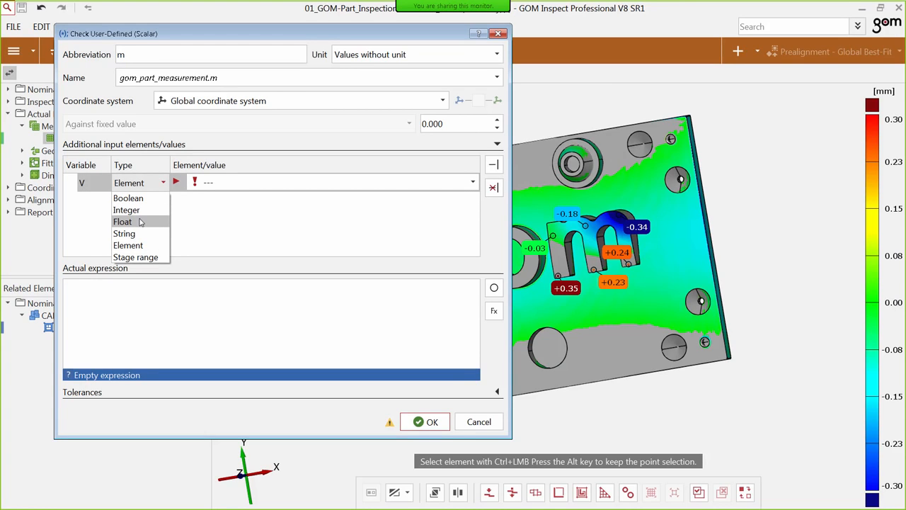
click(141, 247)
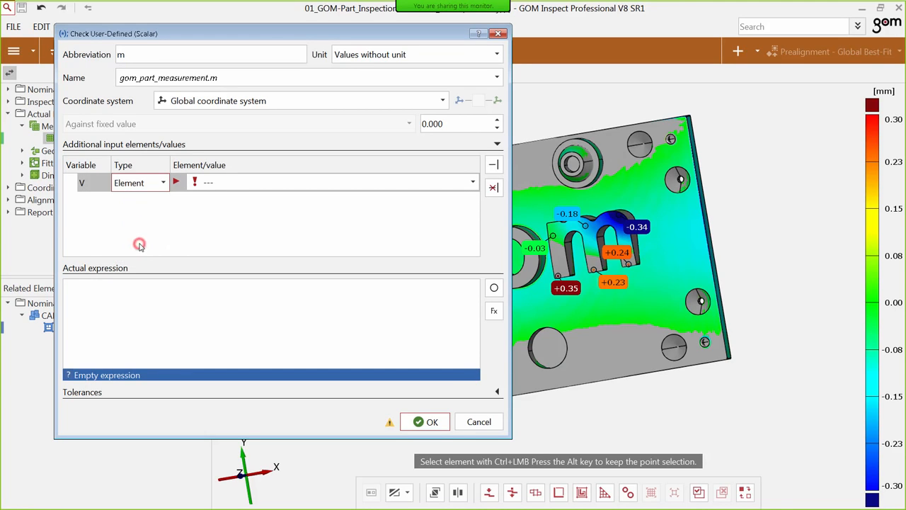
click(242, 223)
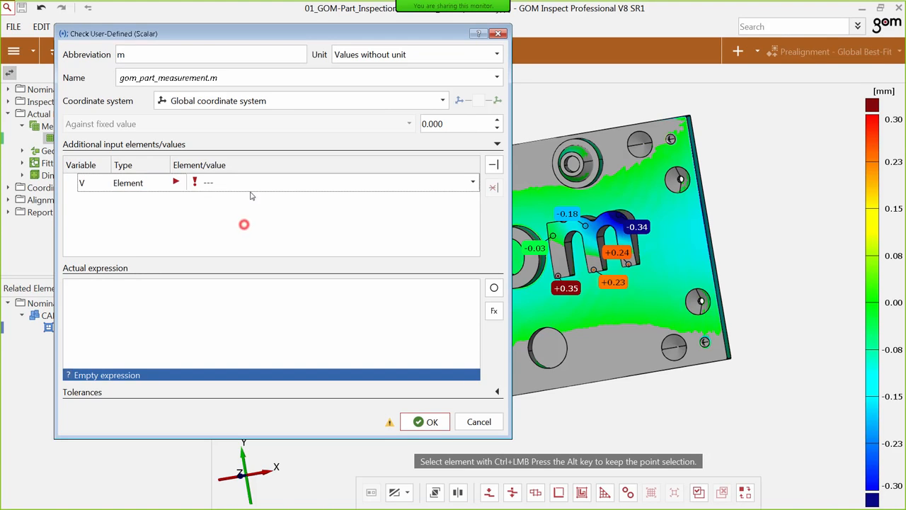
click(255, 188)
click(258, 187)
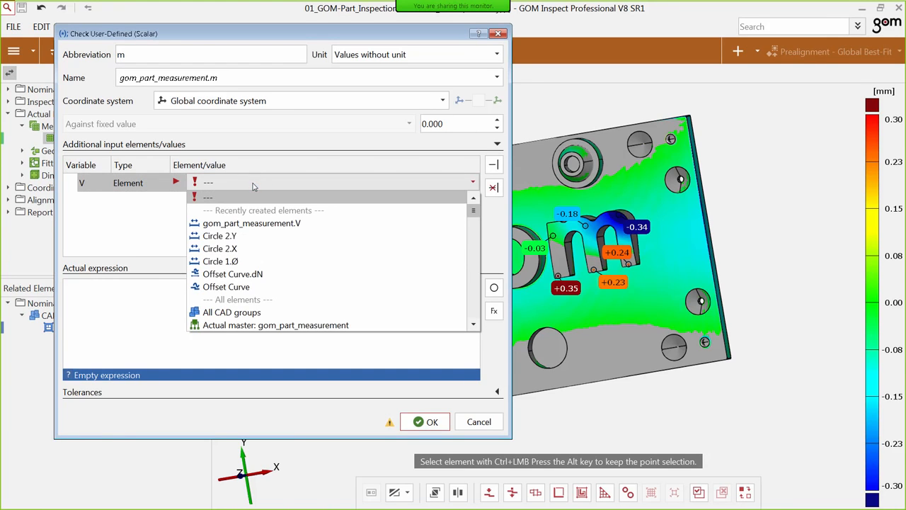
click(292, 226)
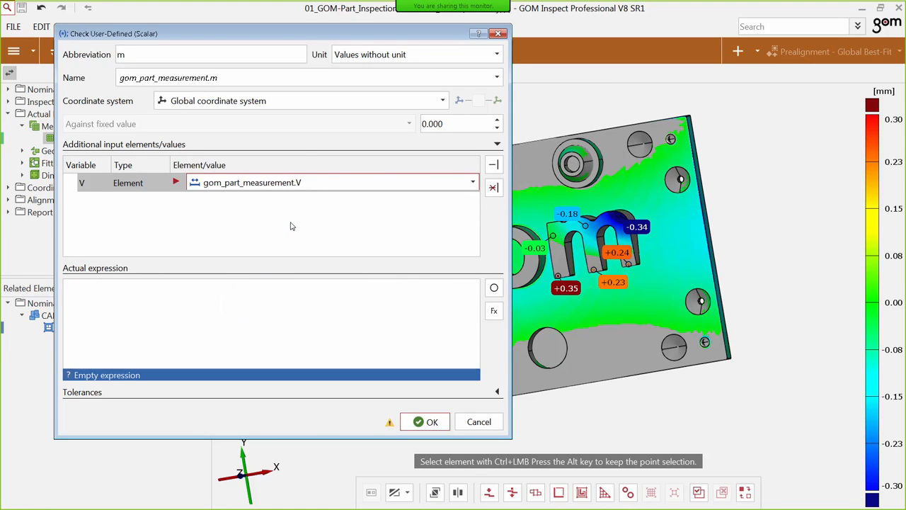
Add a second input variable named rho and set its type to Float.
click(494, 164)
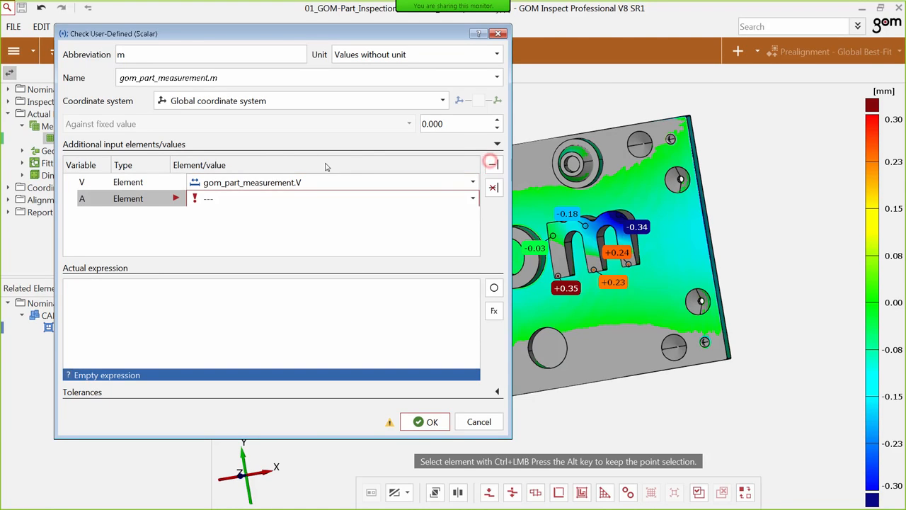
double_click(90, 205)
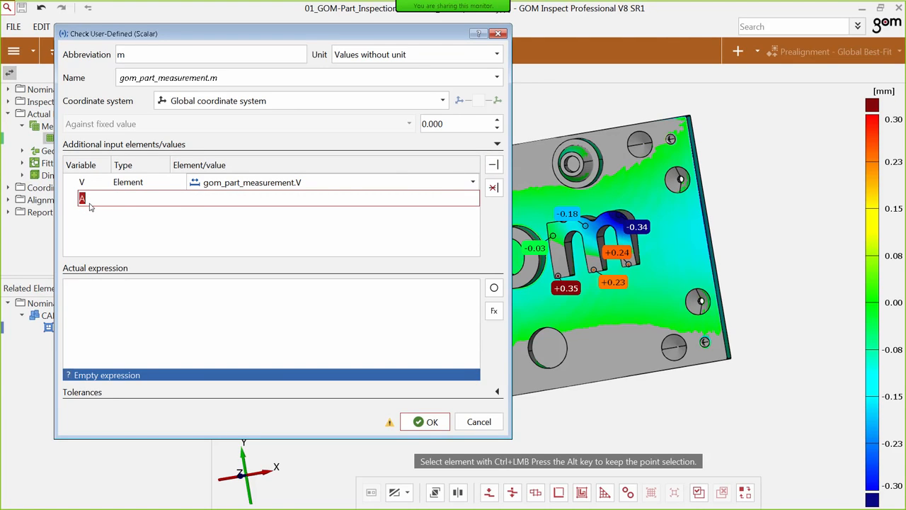
text(rho)
click(99, 228)
click(133, 201)
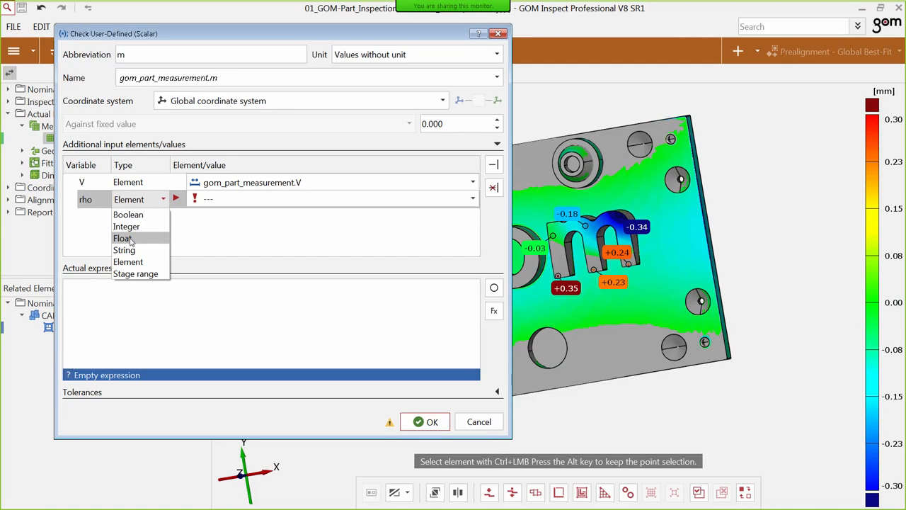
click(130, 240)
Set the value of the rho variable to 0.94.
click(217, 201)
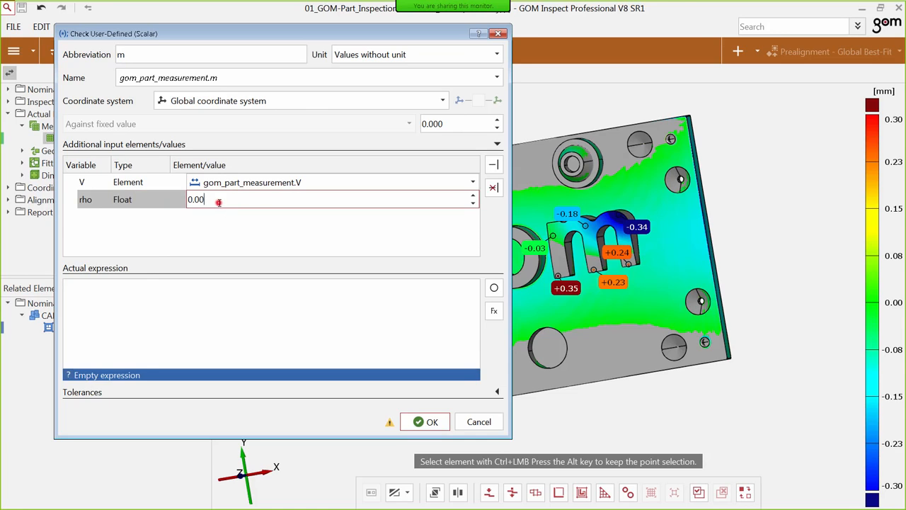
key(BackSpace)
key(BackSpace)
text(94)
right_drag(532, 190, 579, 201)
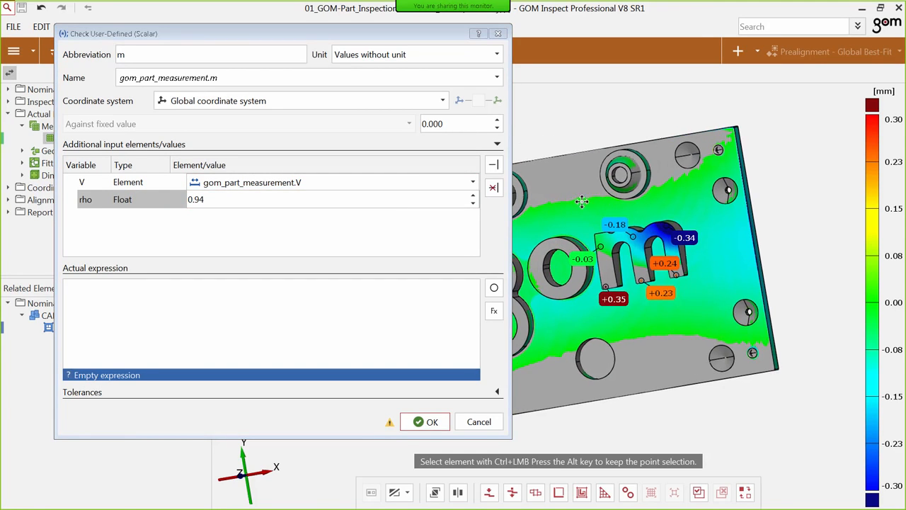
click(272, 229)
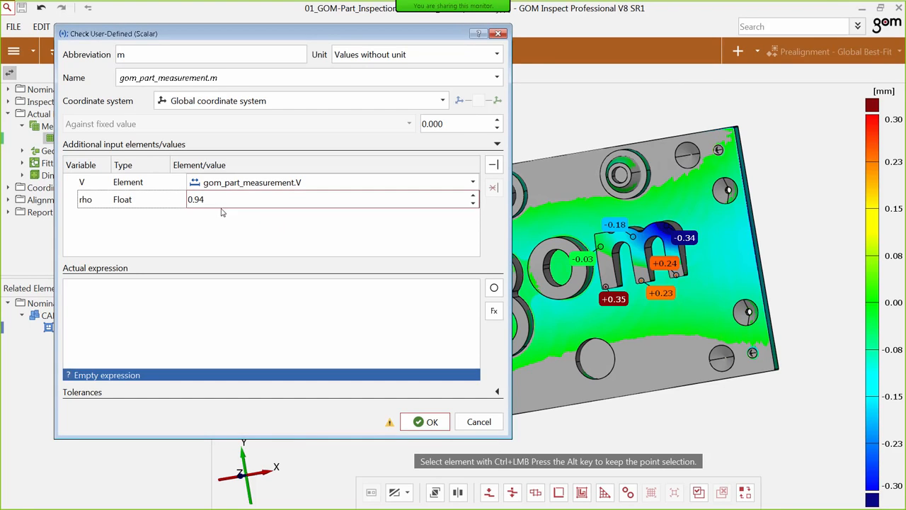
click(196, 234)
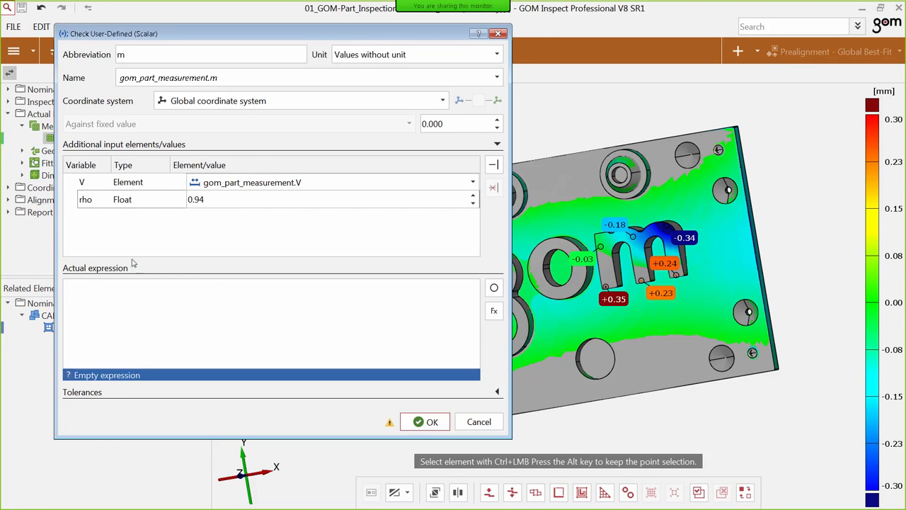
Define the actual expression as V.actual_value*rho and create the user-defined check.
click(495, 288)
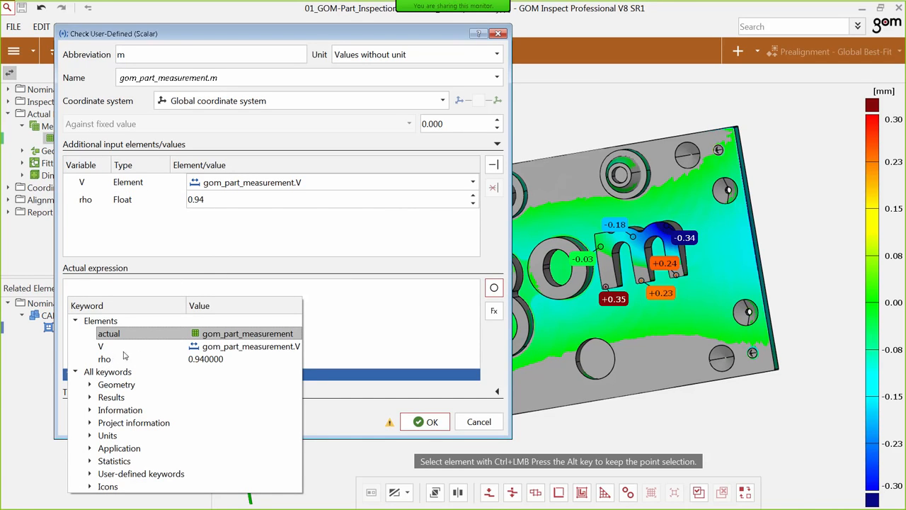
double_click(210, 348)
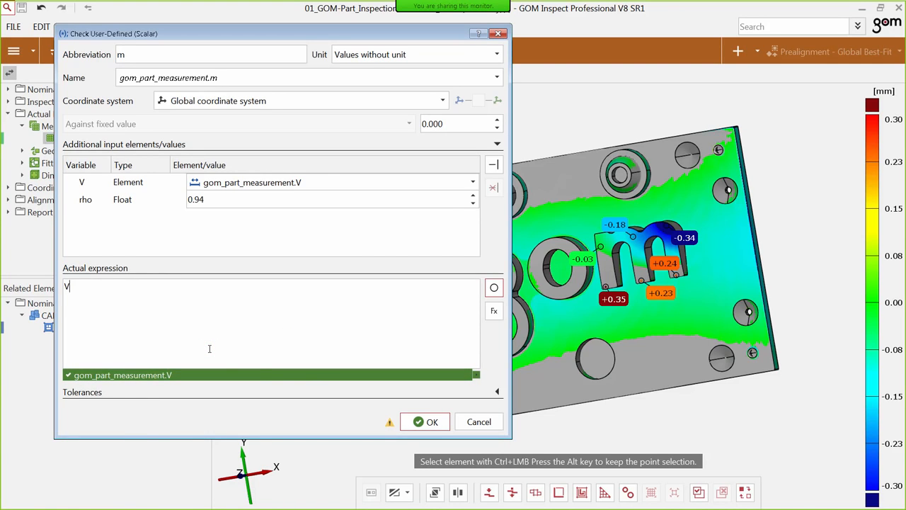
text(.)
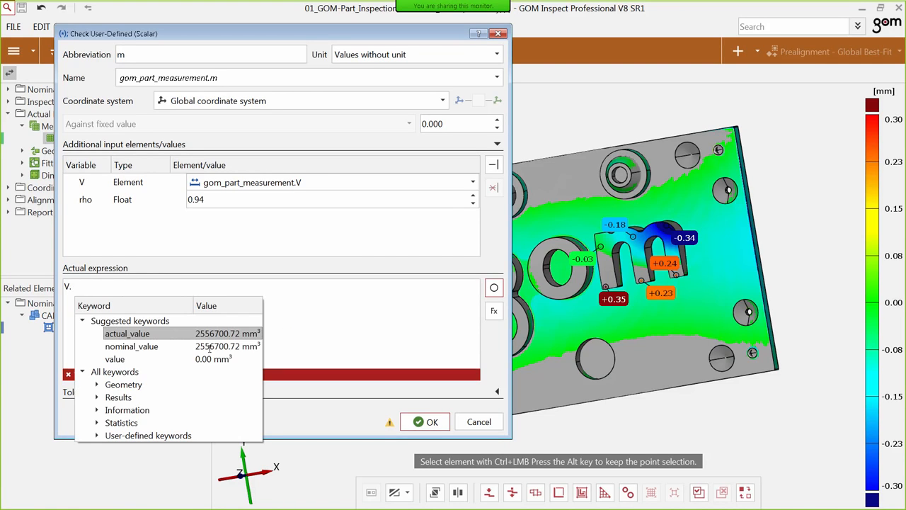
click(144, 335)
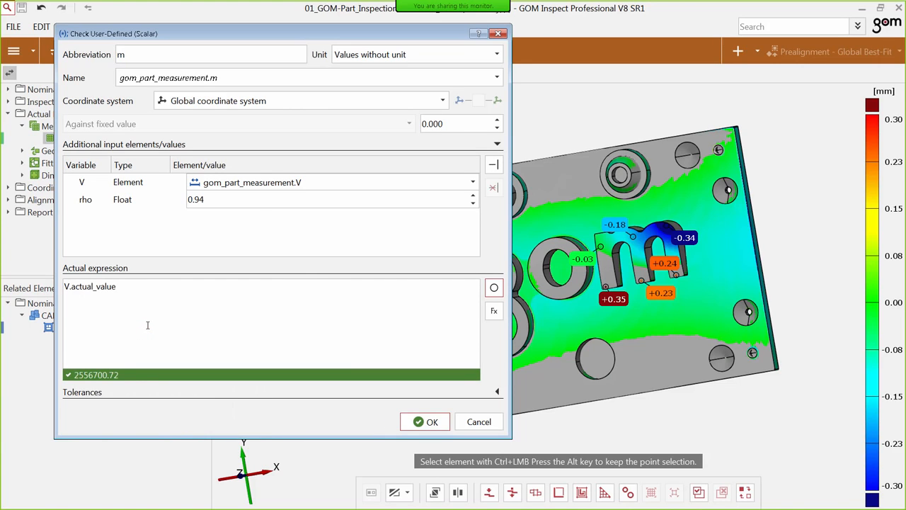
text(*)
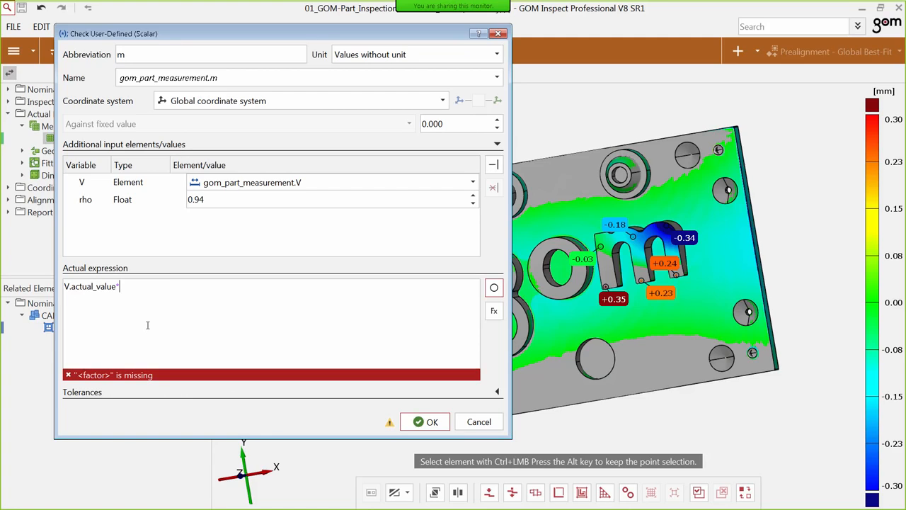
text(rho)
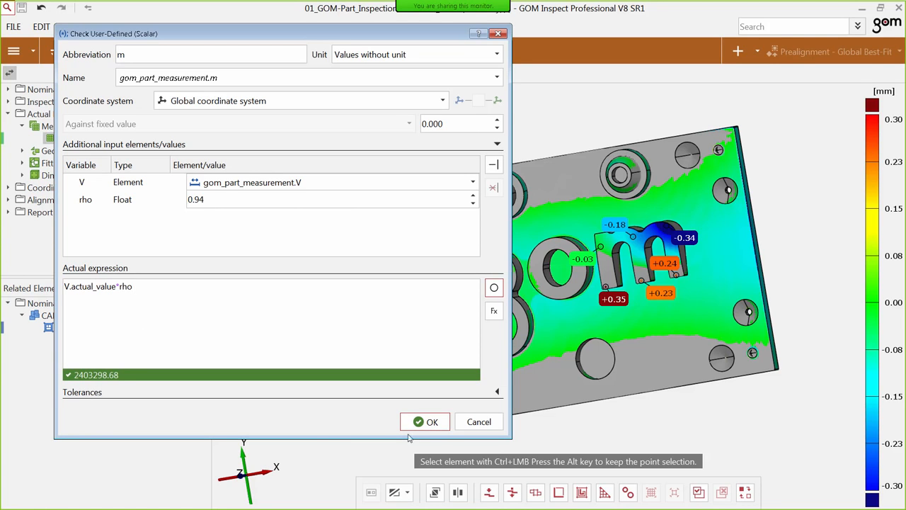
click(431, 422)
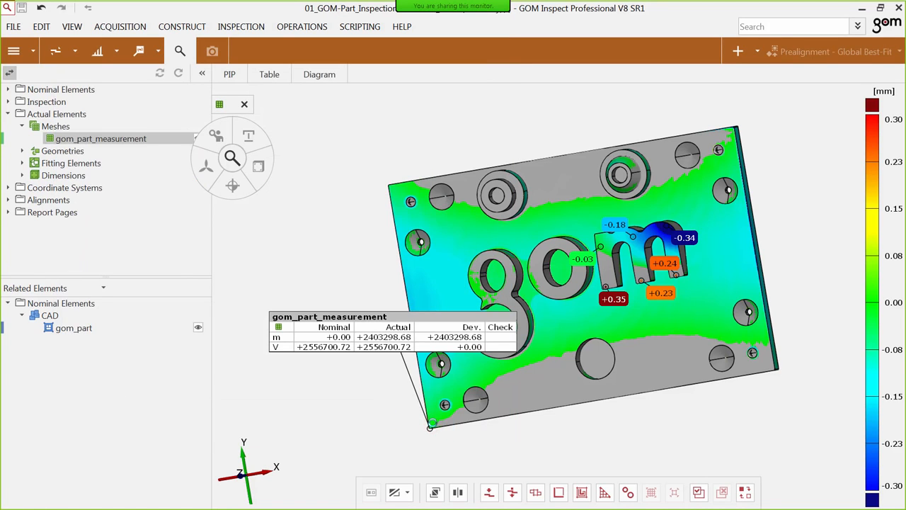
Reposition the gom_part_measurement label over the lower edge of the part and select its m check.
drag(390, 320, 518, 319)
middle_drag(577, 206, 498, 223)
drag(475, 331, 501, 355)
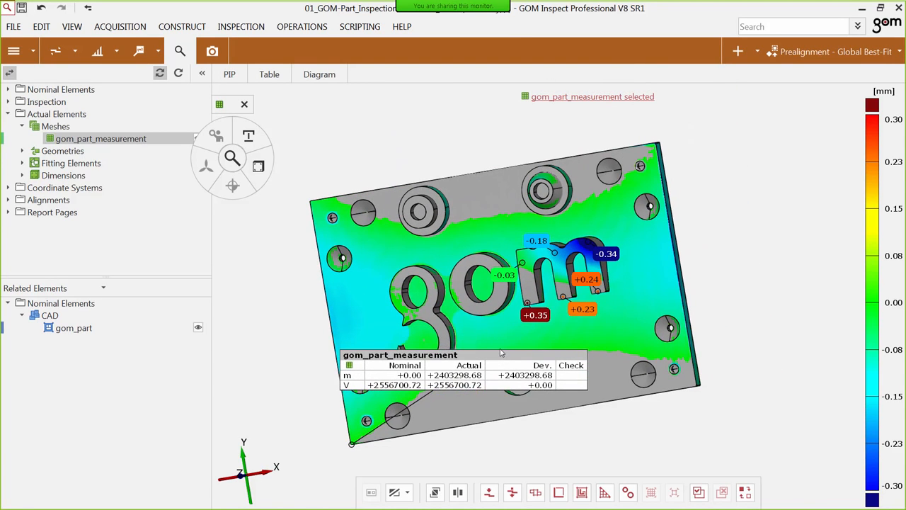
click(382, 377)
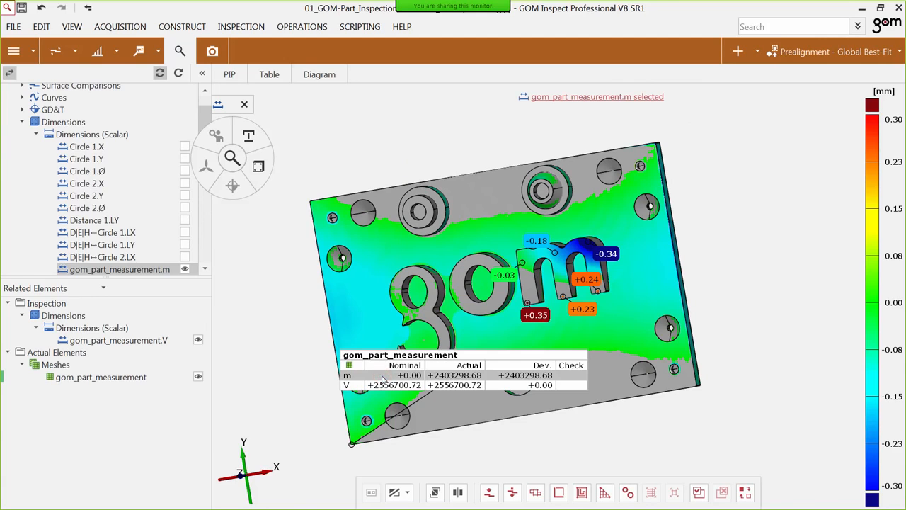
Review the user-defined expression and input variables in the check definition of the m check, keeping them as they are.
double_click(383, 380)
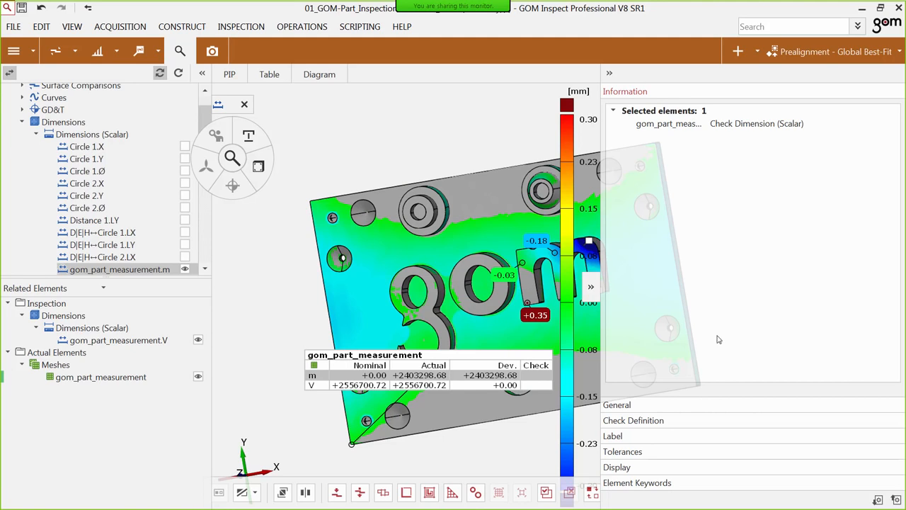
click(696, 424)
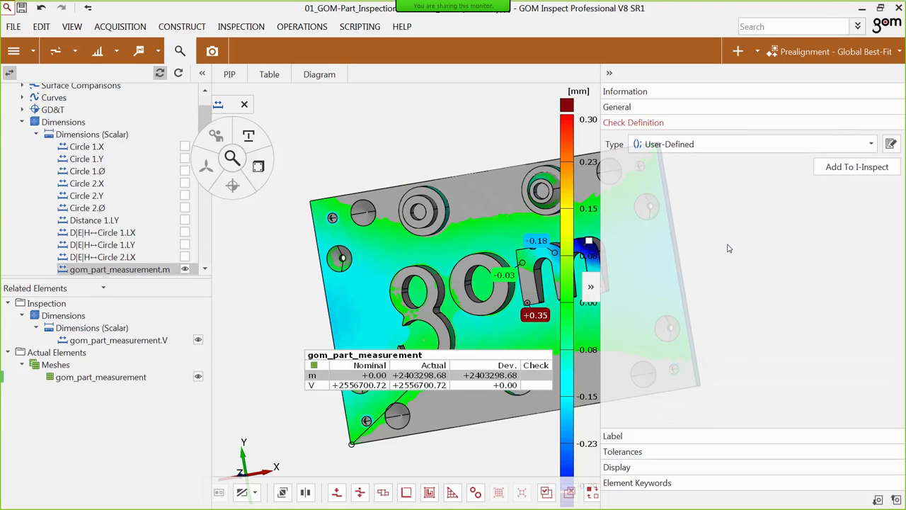
click(891, 144)
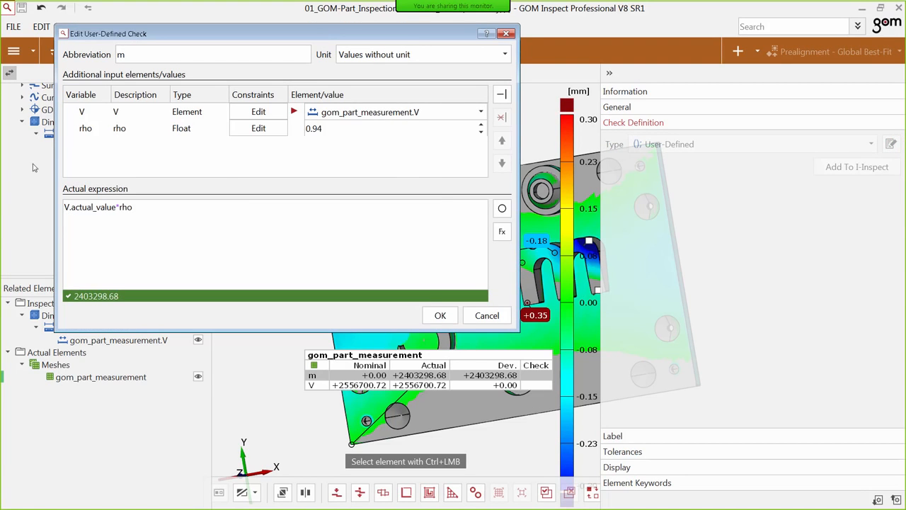
click(442, 316)
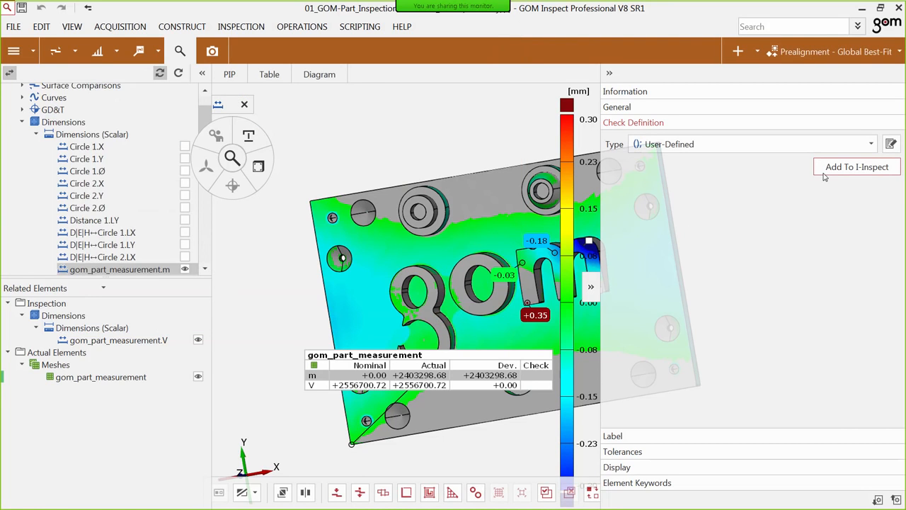
Add the user-defined check to I-Inspect under the new name m, used like Volume.
click(828, 170)
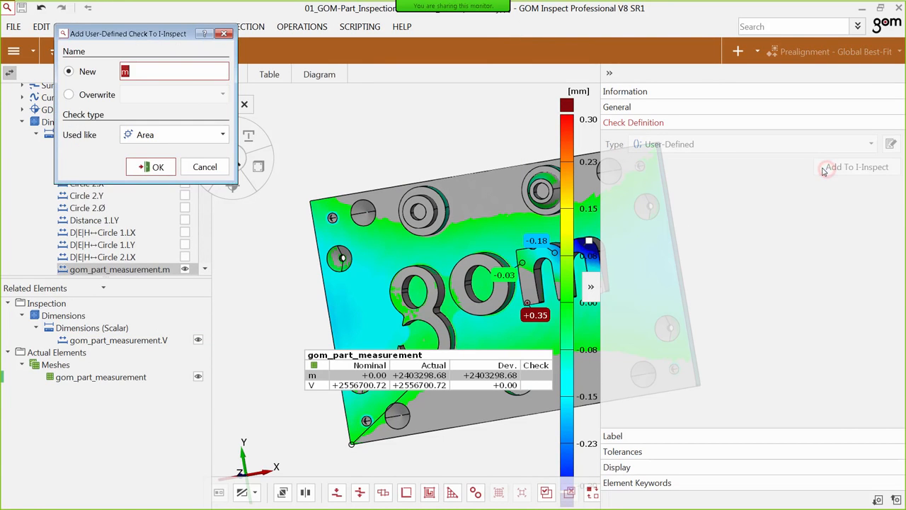
click(174, 68)
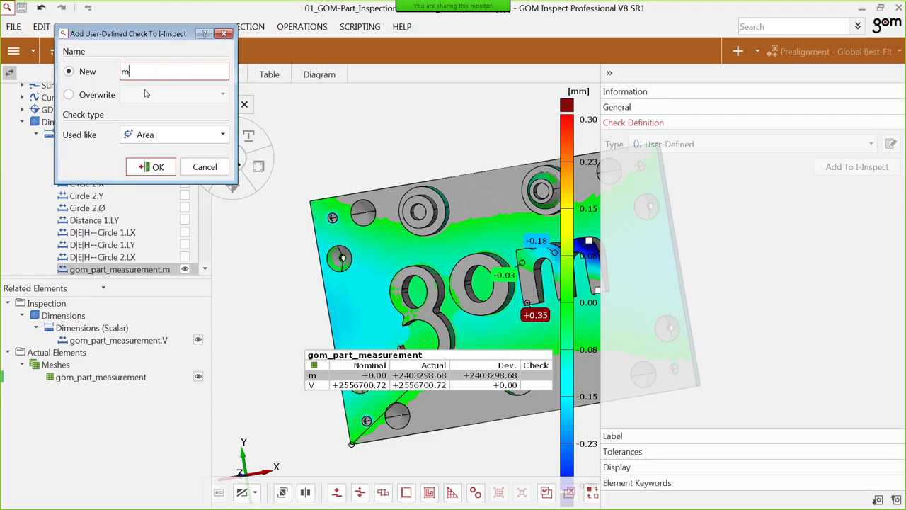
click(164, 136)
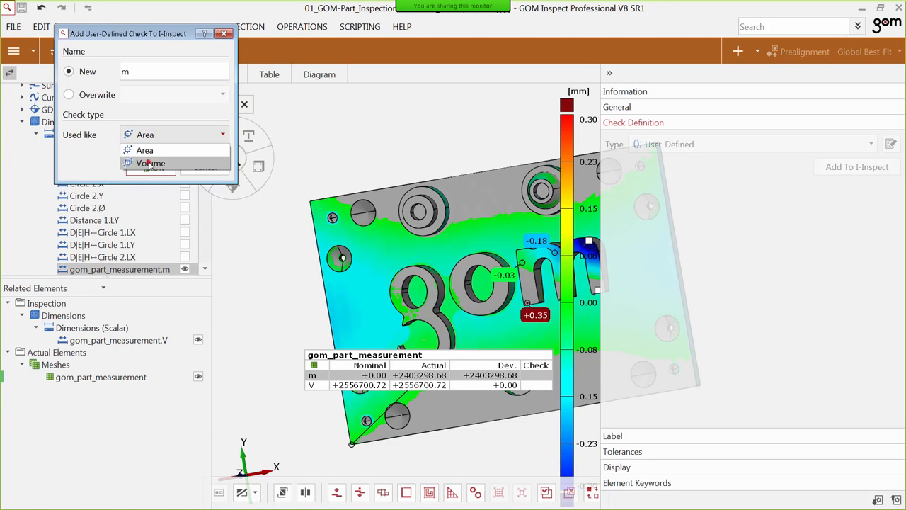
click(150, 163)
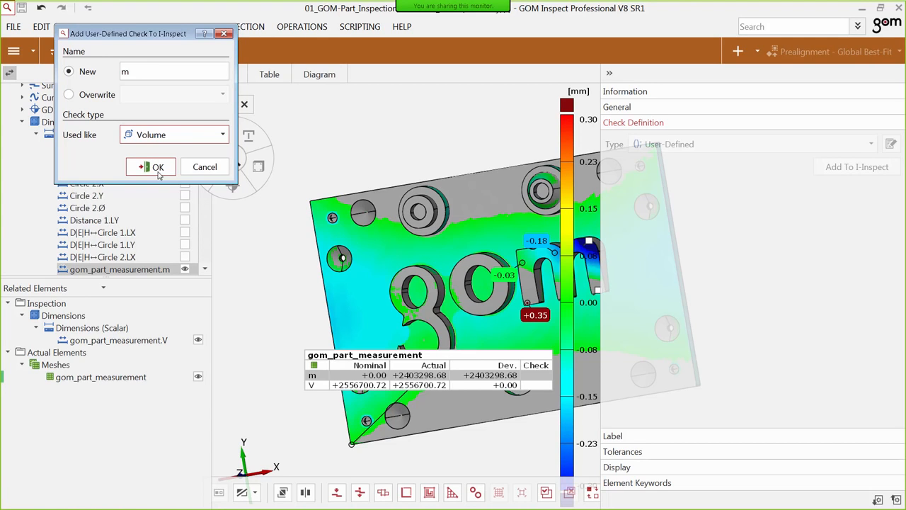
click(156, 170)
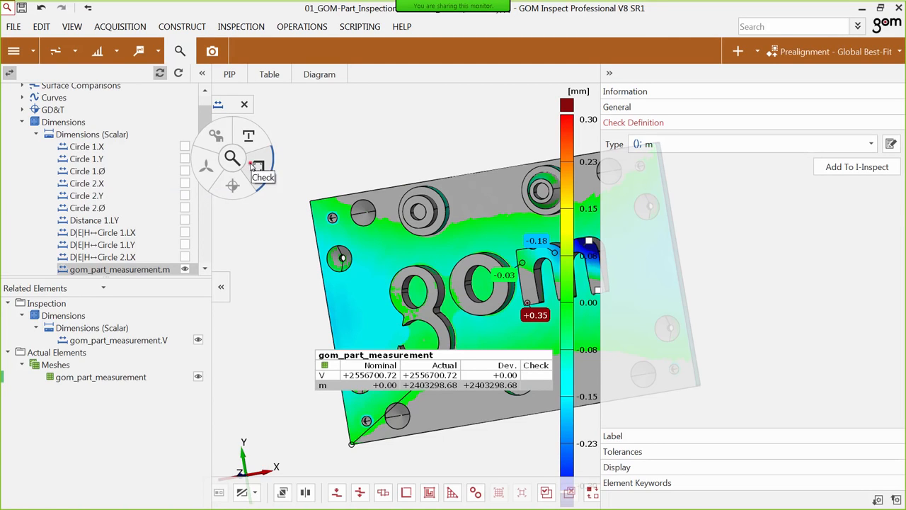
Examine which checks I-Inspect offers for the gom_part_measurement mesh.
click(253, 166)
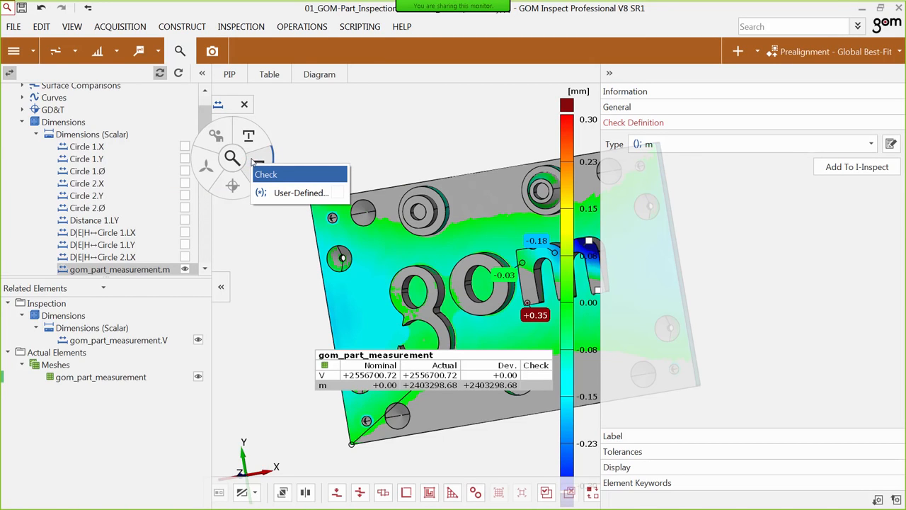
click(502, 195)
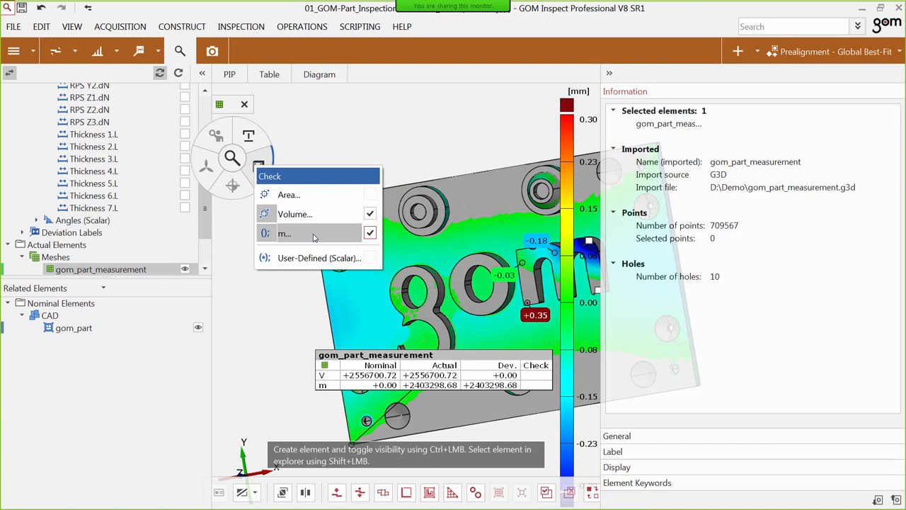
click(440, 146)
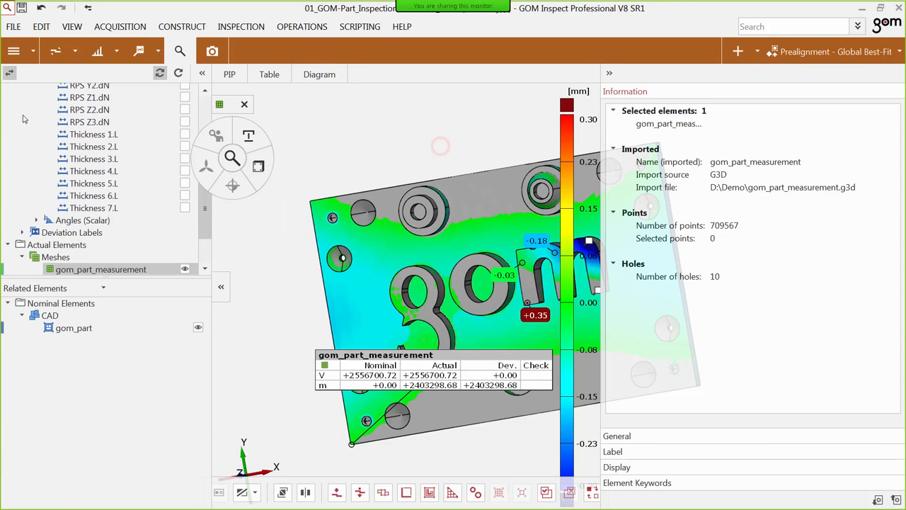
Save the current skin as a new user skin in the skin management.
click(41, 26)
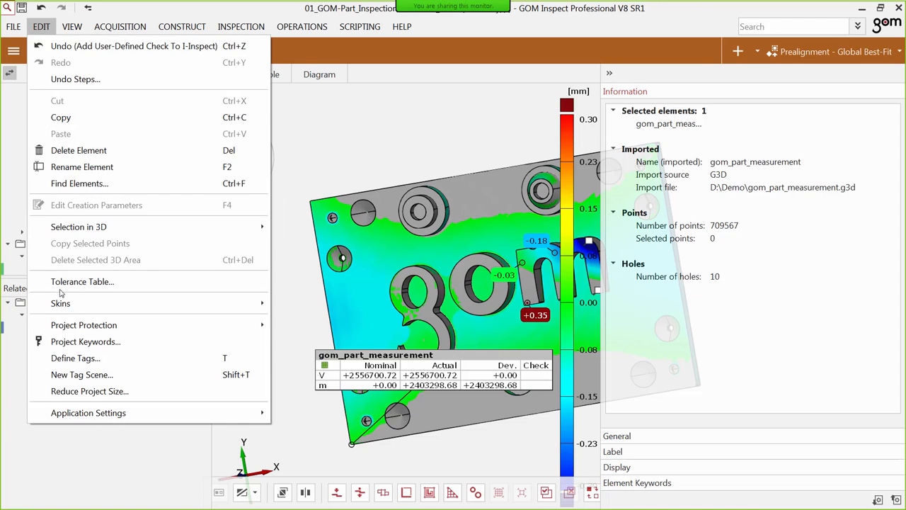
mouse_move(66, 306)
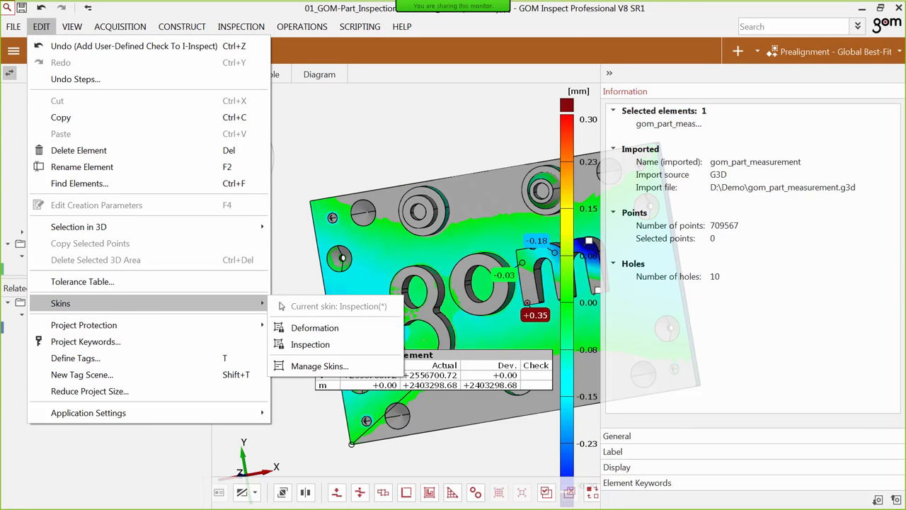
click(315, 371)
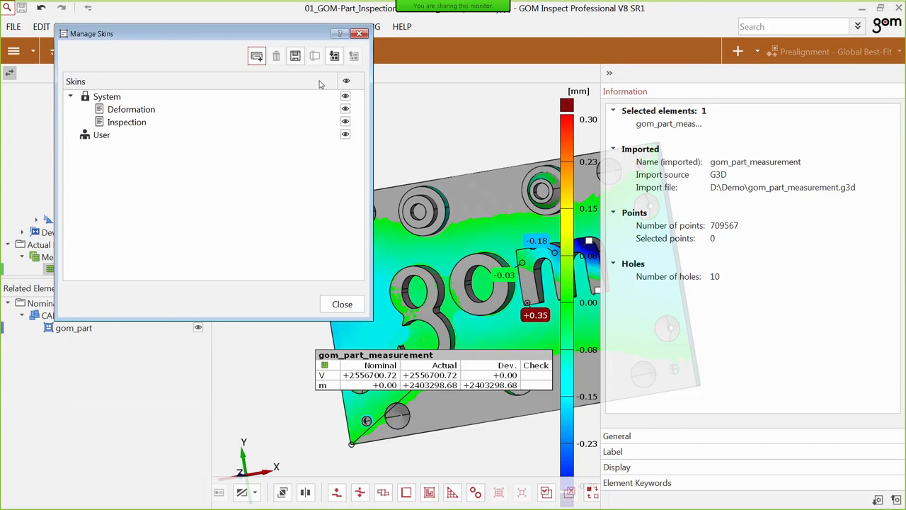
click(296, 57)
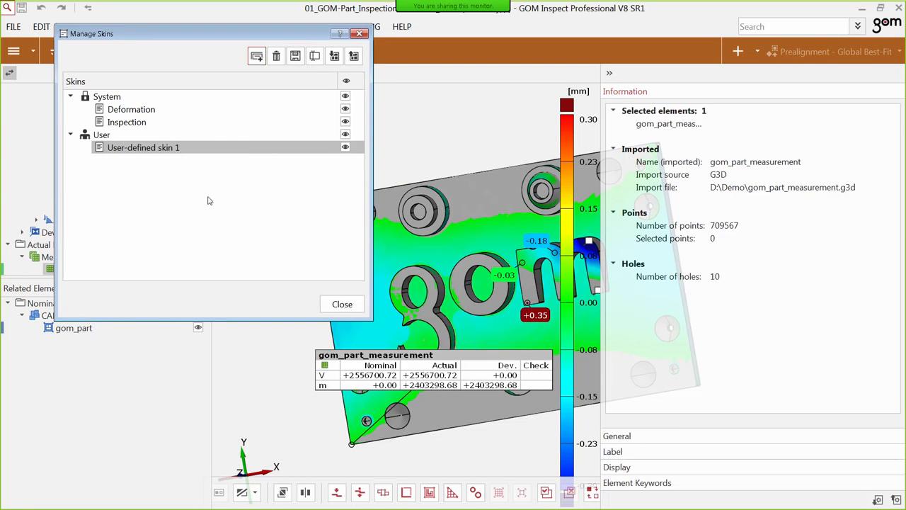
click(349, 309)
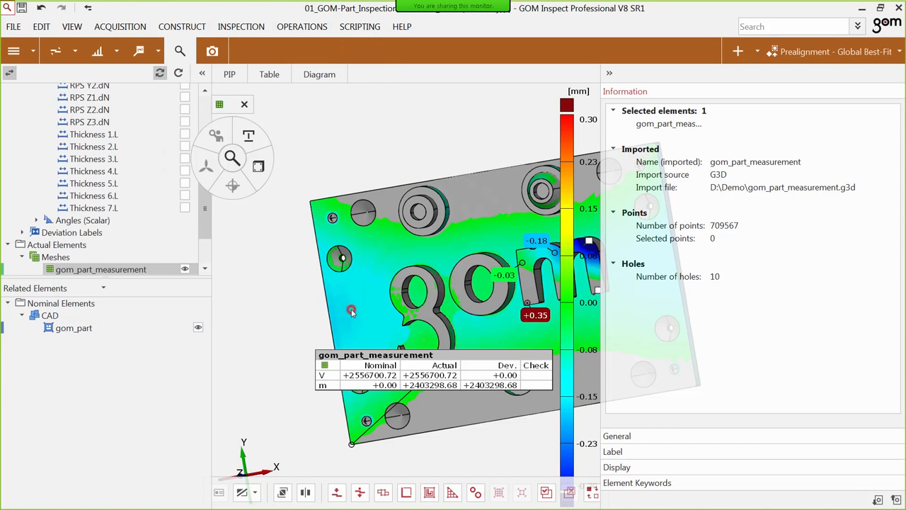
Examine the m entry at the end of the inspection characteristics list in the I-Inspect configuration.
click(242, 27)
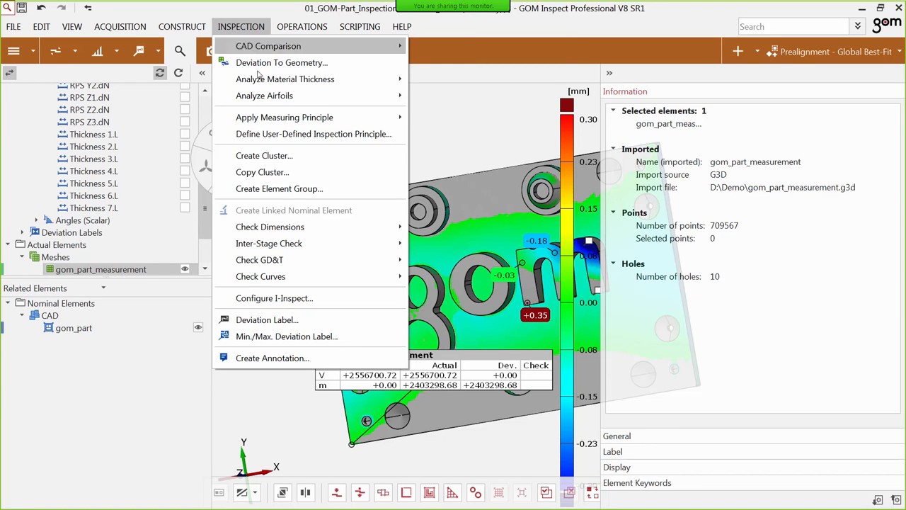
click(274, 298)
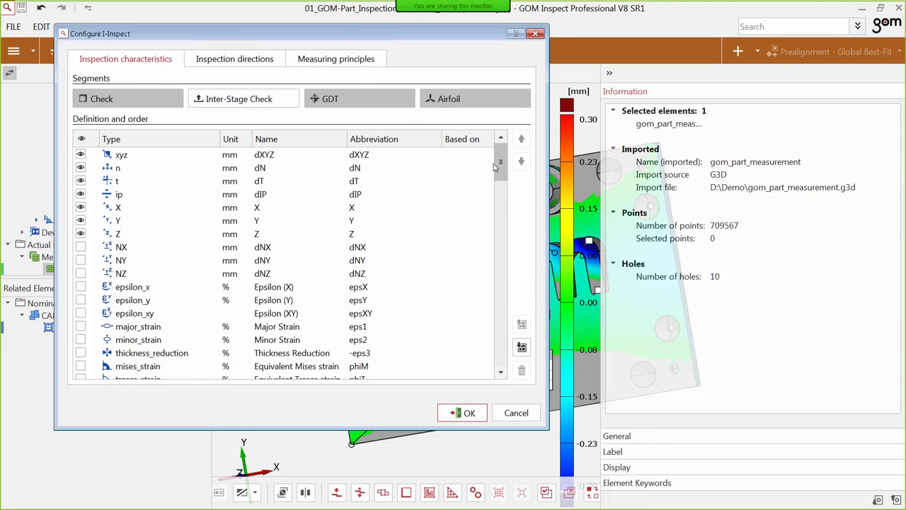
drag(497, 166, 500, 348)
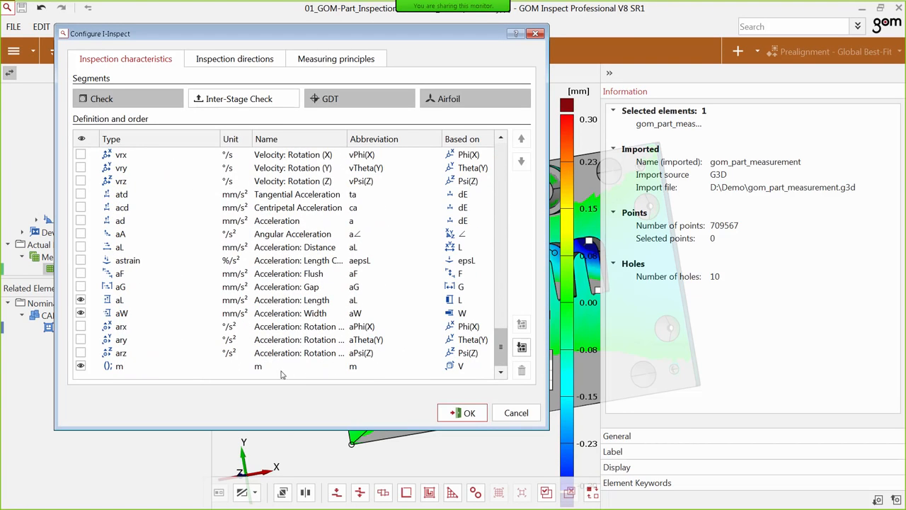
double_click(338, 368)
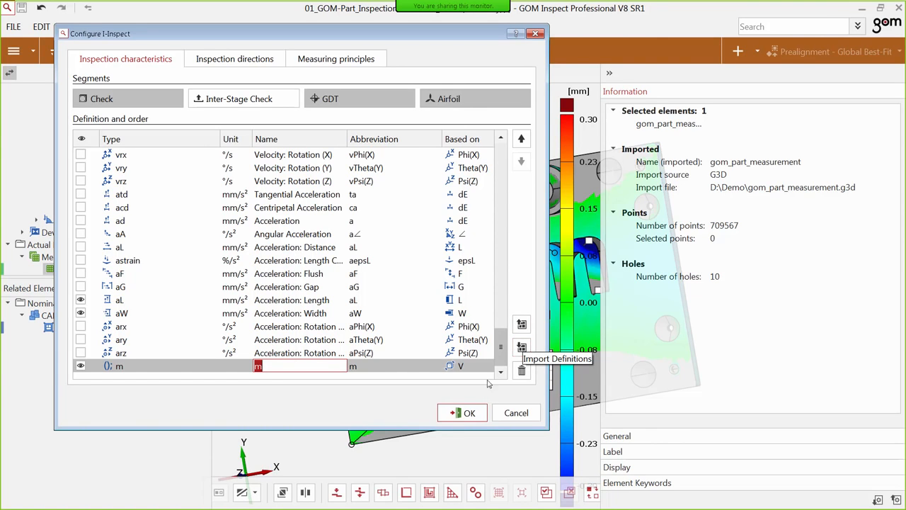
click(464, 414)
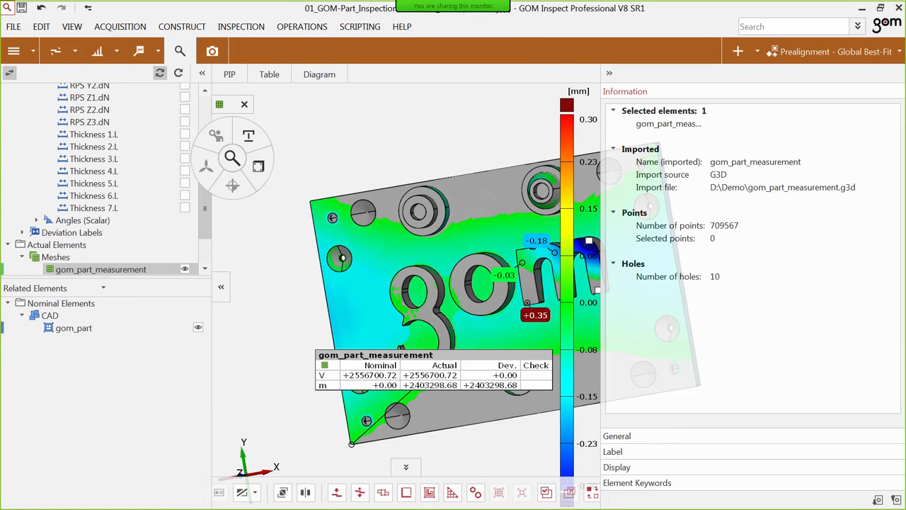
key(alt+Tab)
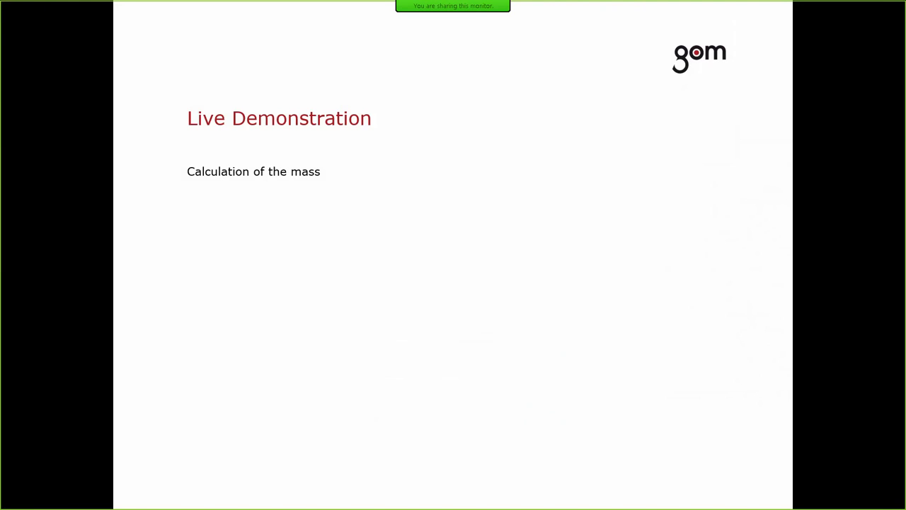
key(Right)
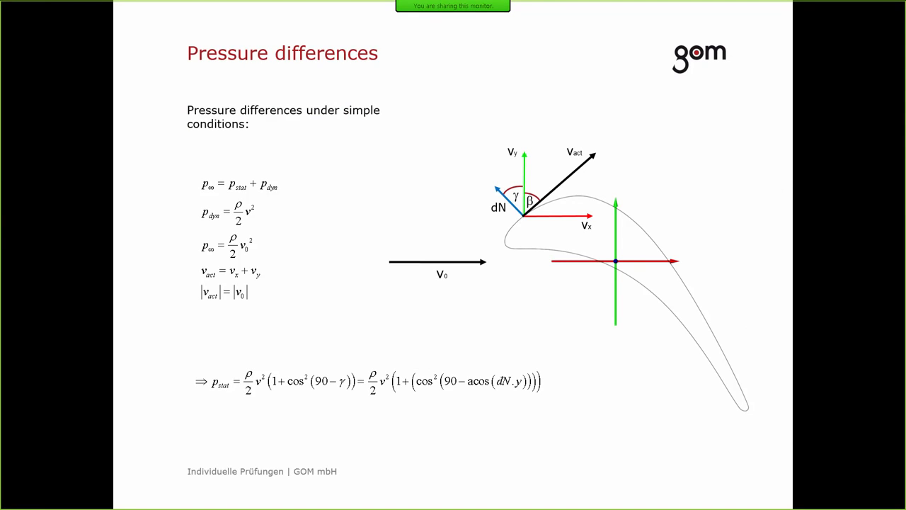
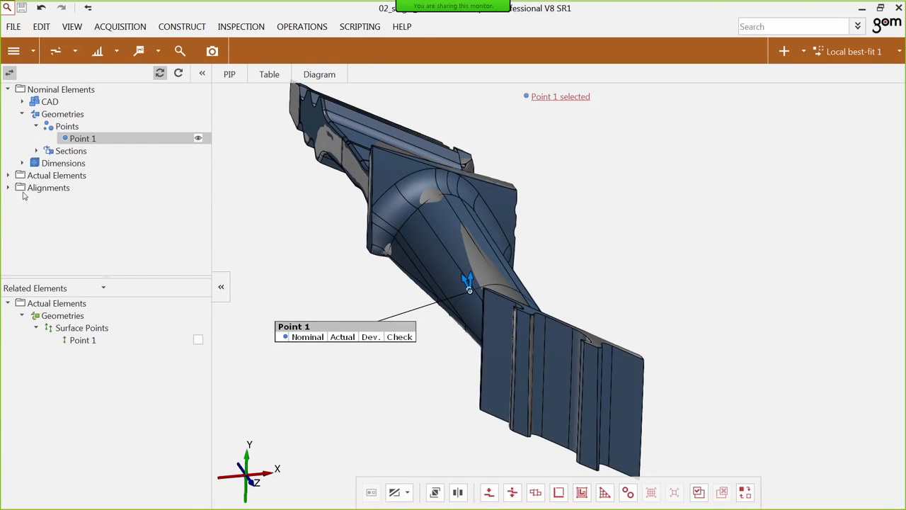
Switch the project to the skin User-defined skin 1.
click(41, 27)
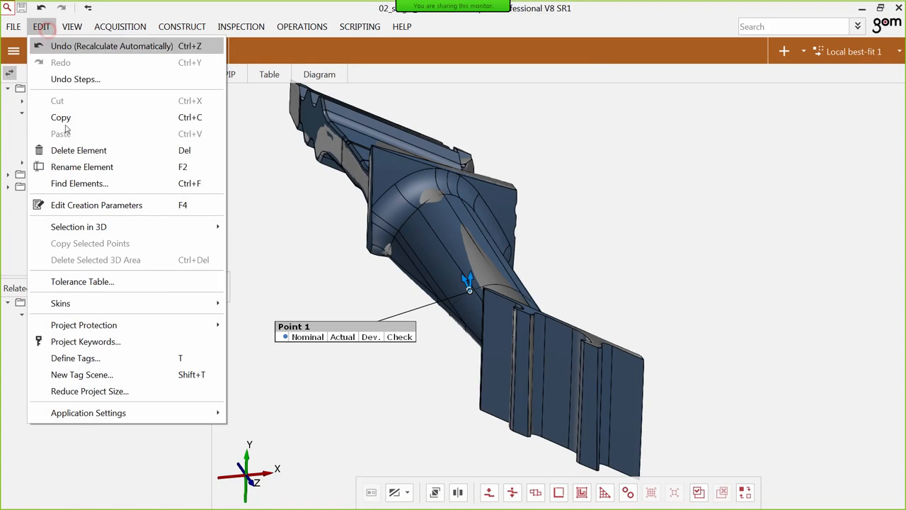
mouse_move(152, 304)
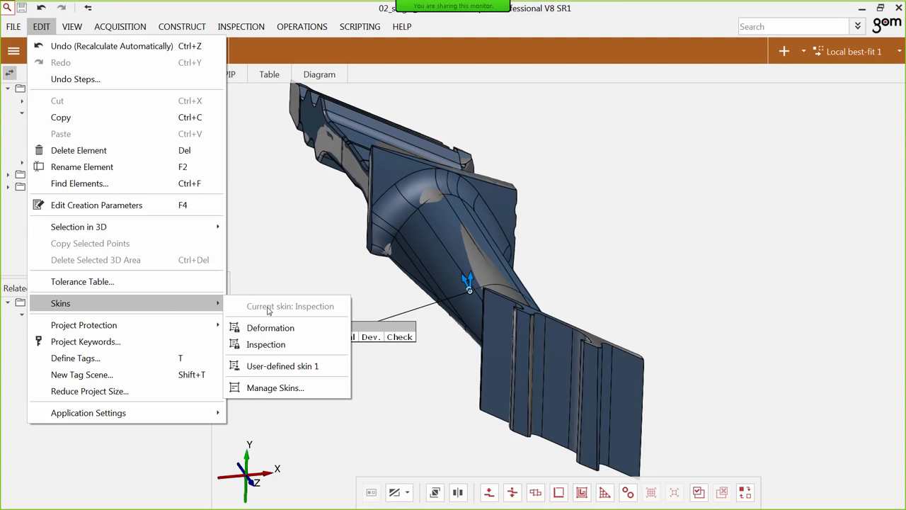
click(283, 366)
Create a volume check on the dart_1 mesh through I-Inspect, keeping the default name and nominal value.
middle_drag(417, 231, 467, 260)
scroll(467, 259, up, 1)
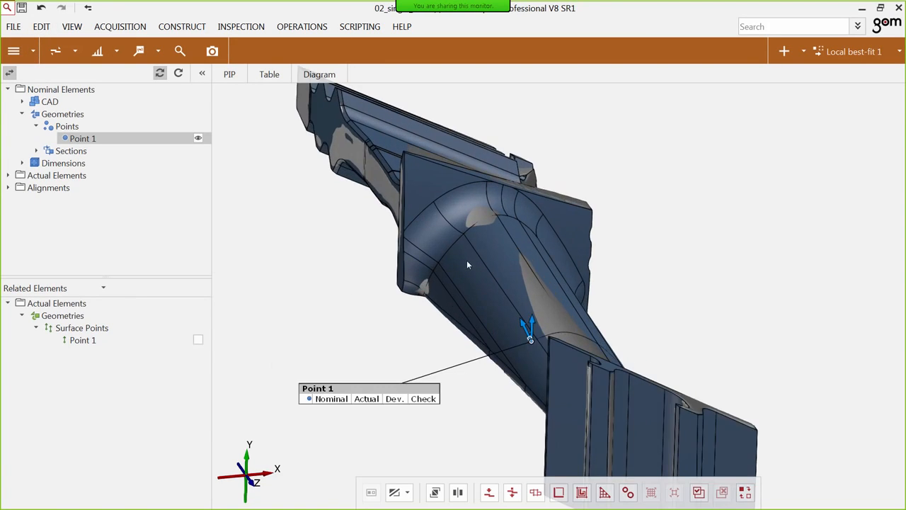
scroll(470, 226, down, 1)
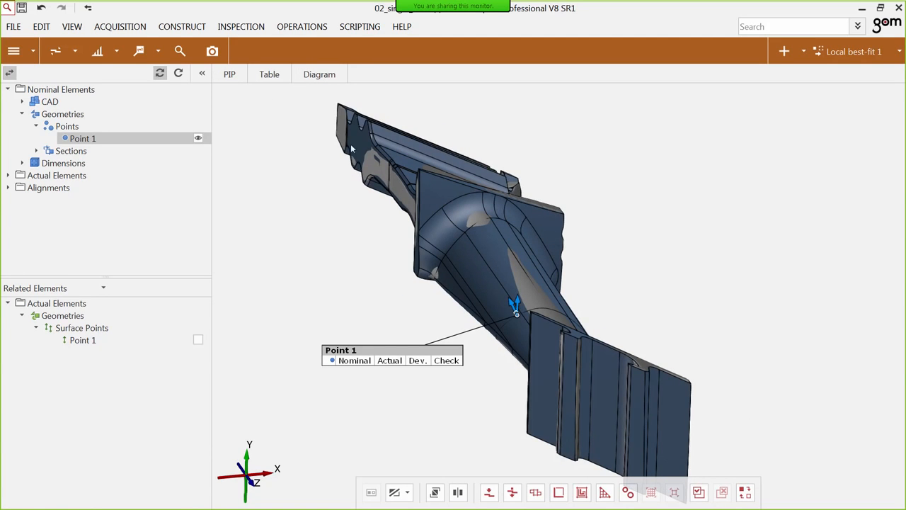
click(370, 168)
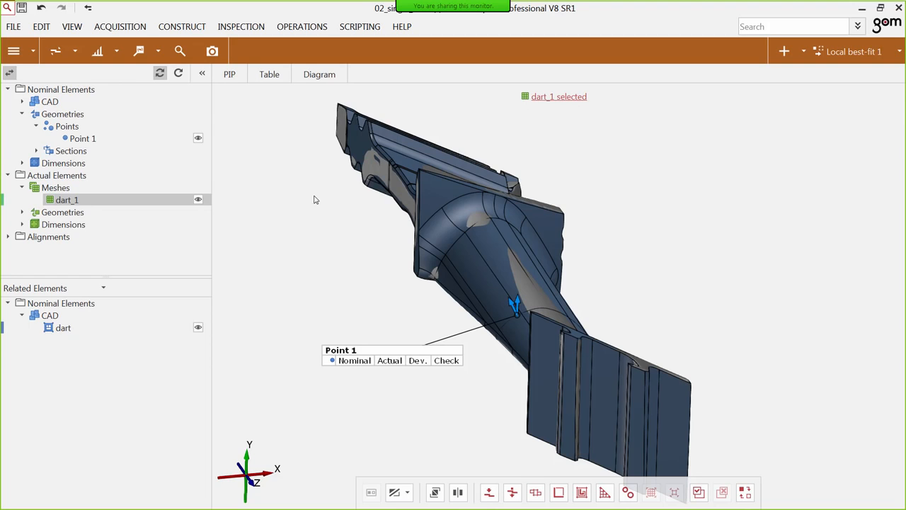
right_click(257, 174)
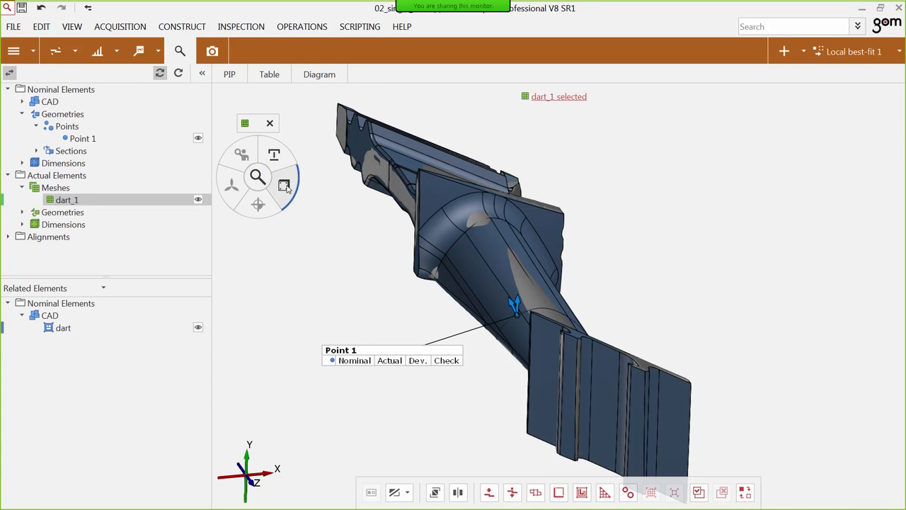
click(284, 185)
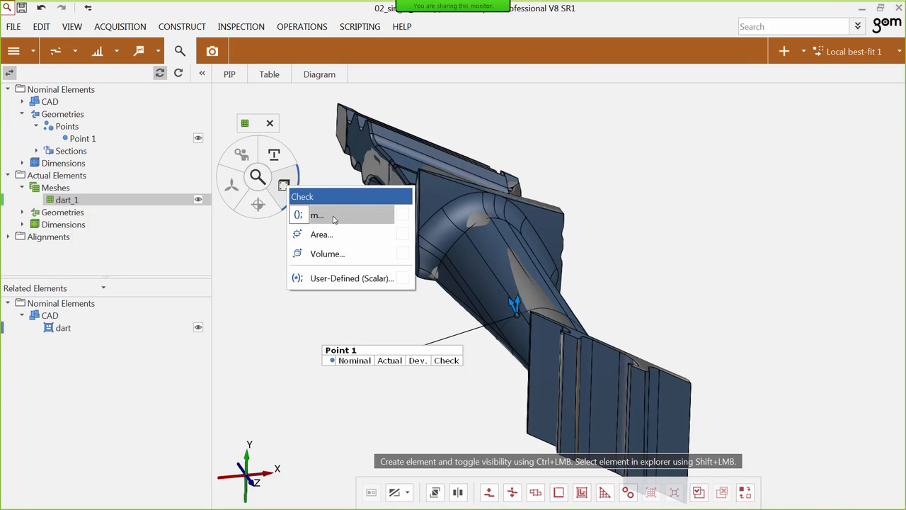
click(348, 257)
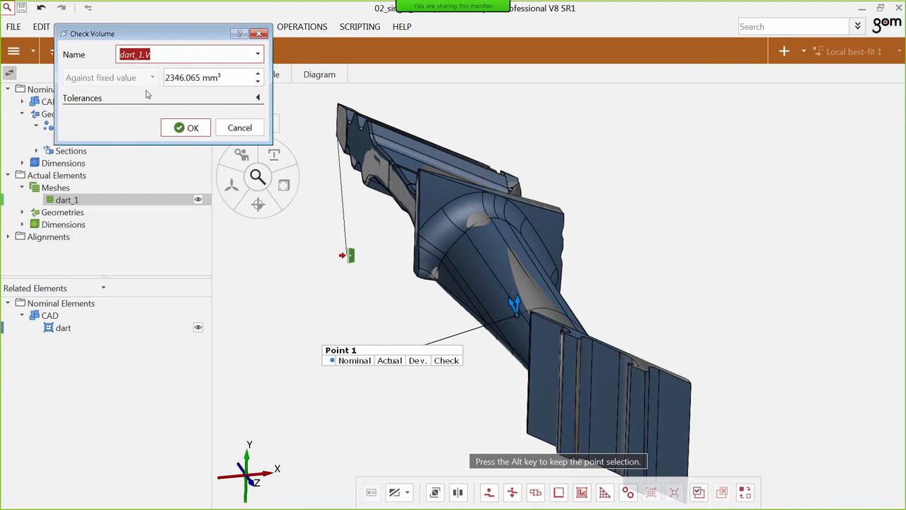
click(190, 130)
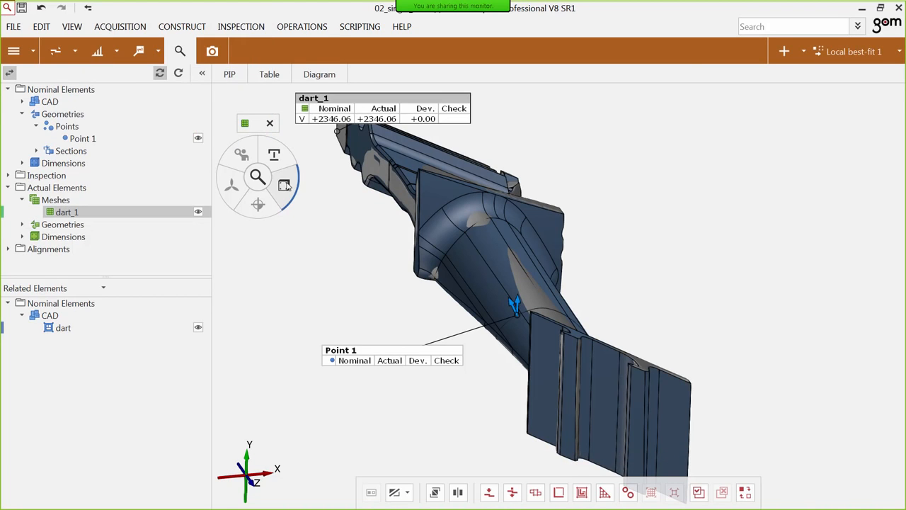
Create the custom m check on the dart_1 mesh with dart_1.V as V and a rho of 4.5.
click(285, 185)
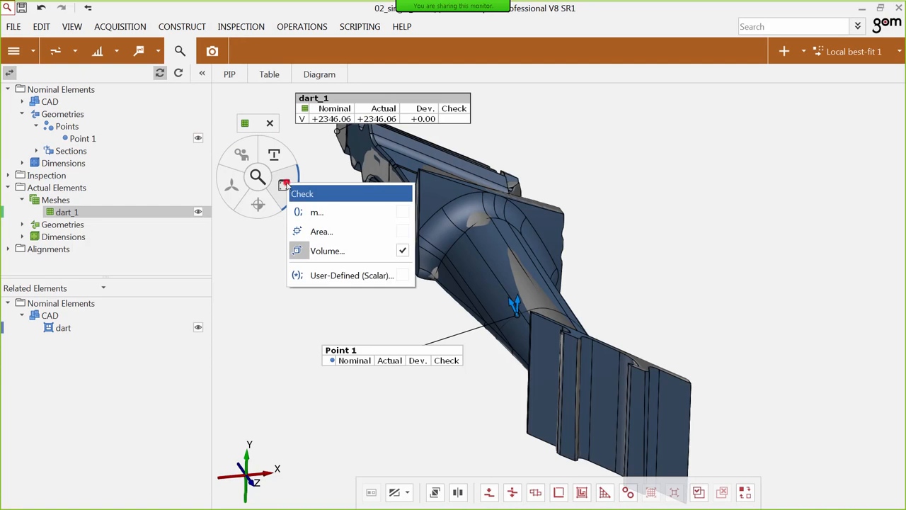
click(317, 214)
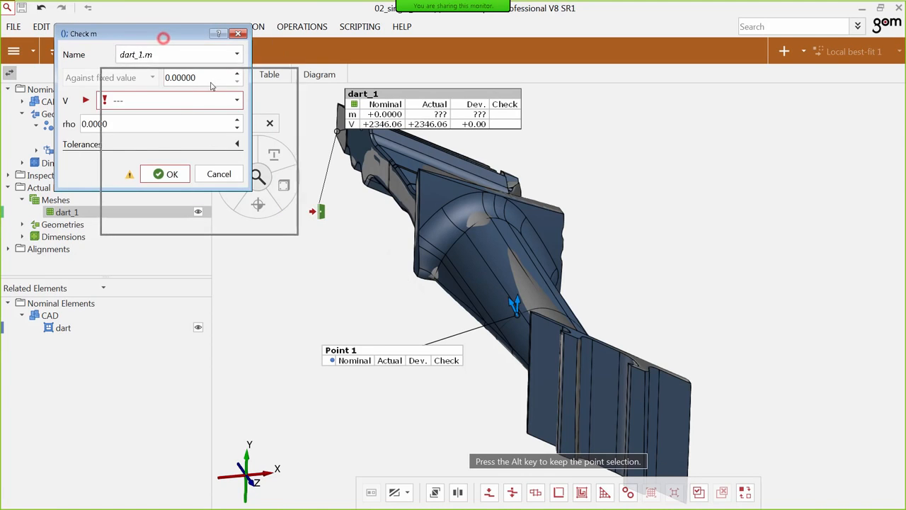
drag(162, 32, 235, 75)
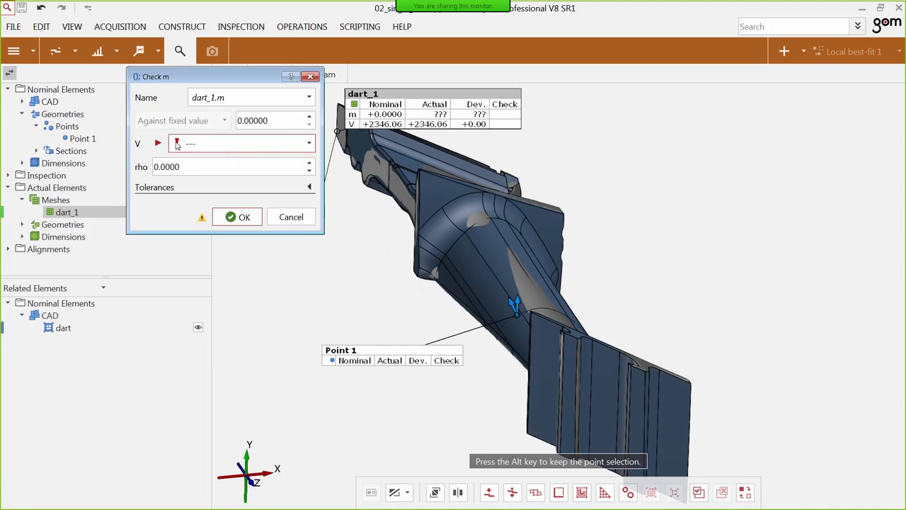
click(203, 141)
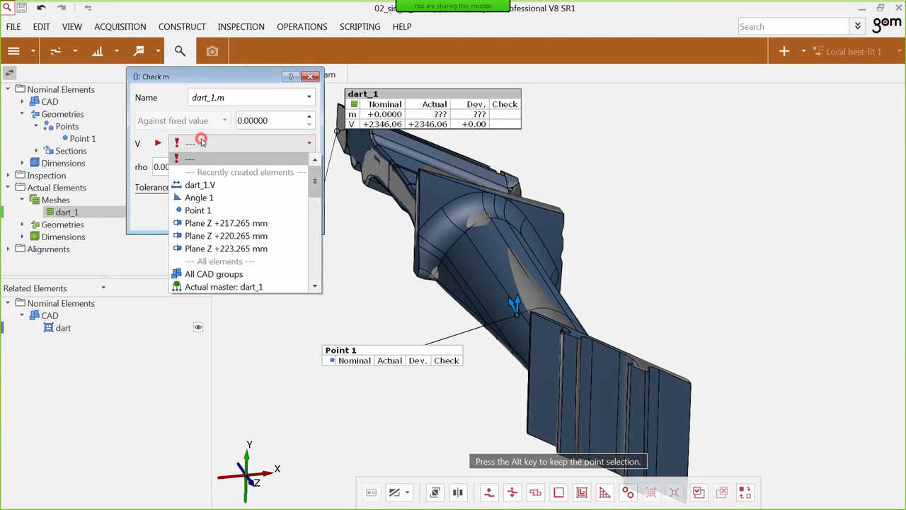
click(207, 186)
drag(201, 168, 160, 167)
text(94)
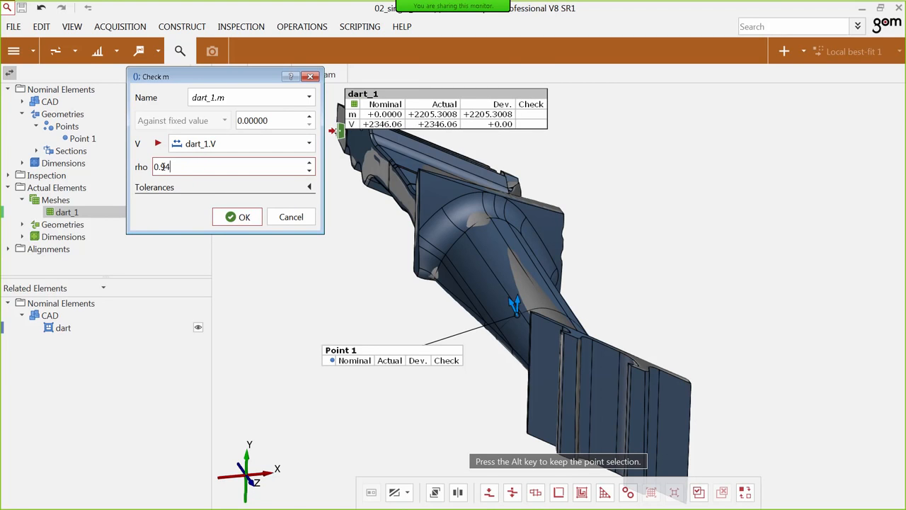
drag(173, 167, 124, 169)
text(4.5)
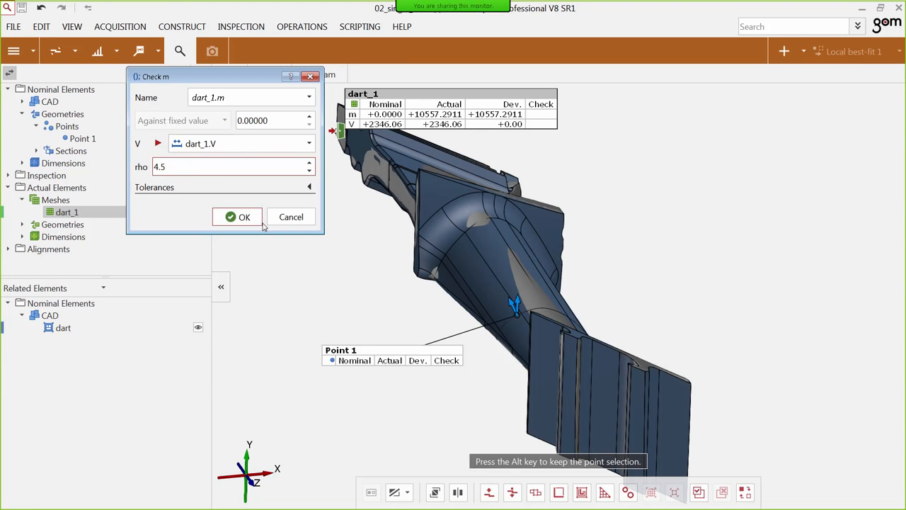
click(239, 217)
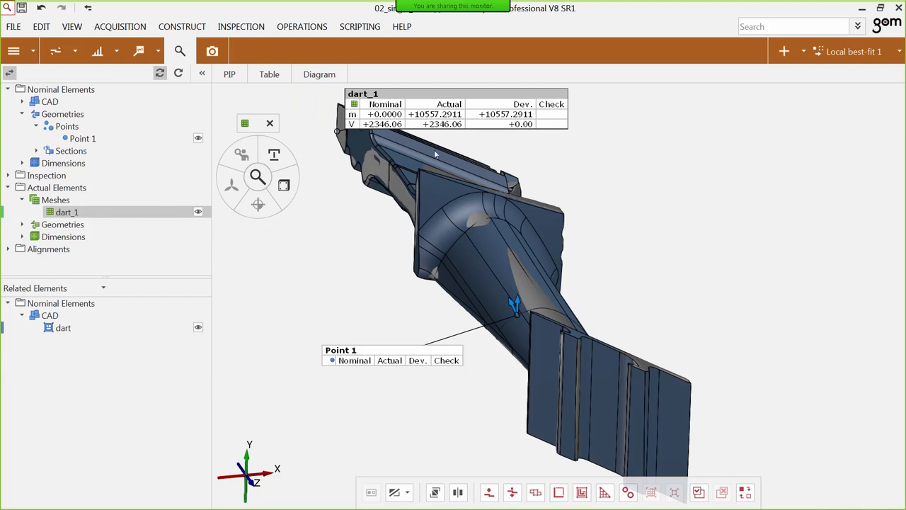
Hide the dart_1 mesh's label in the 3D view.
click(390, 106)
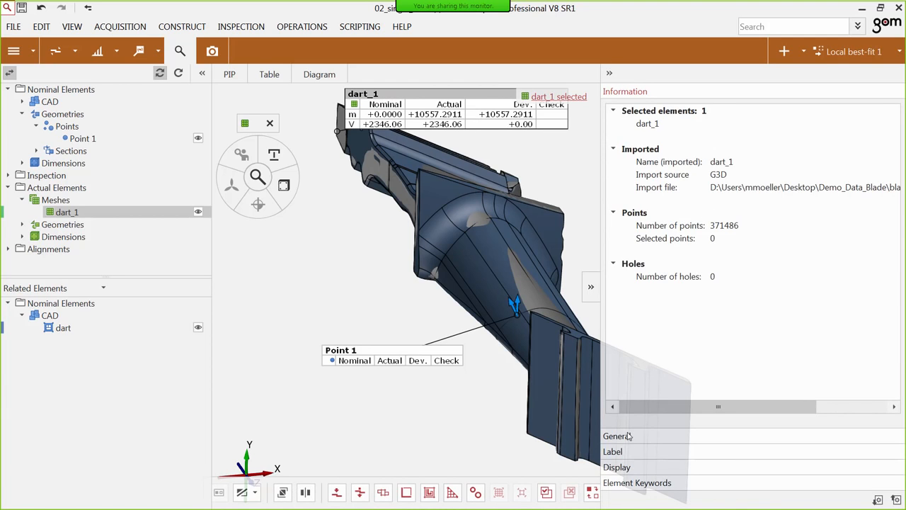
click(628, 454)
click(635, 159)
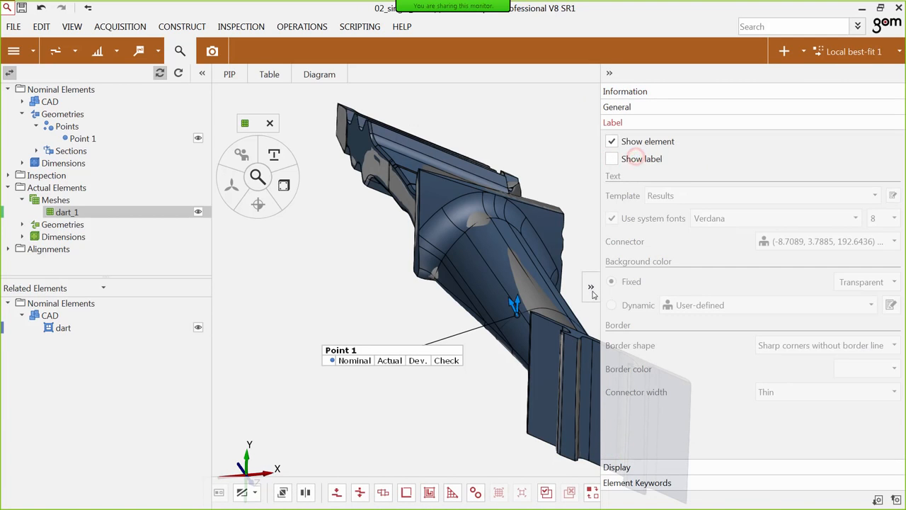
click(591, 288)
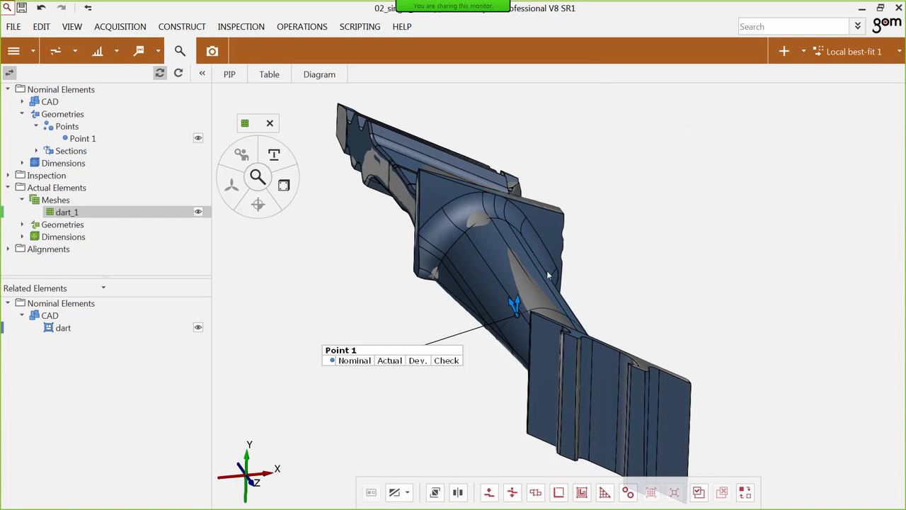
Start a user-defined check on the nominal point Point 1 and set its abbreviation to dp.
right_drag(657, 285, 667, 253)
click(383, 320)
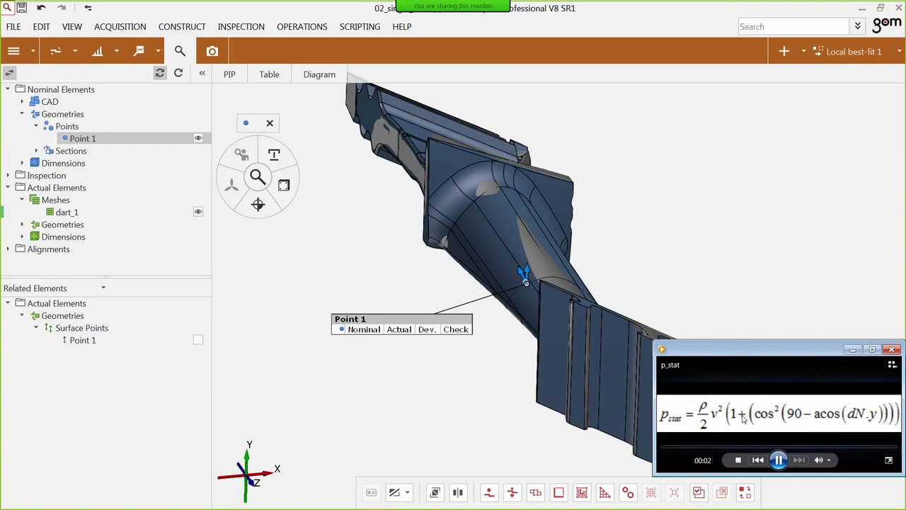
click(784, 282)
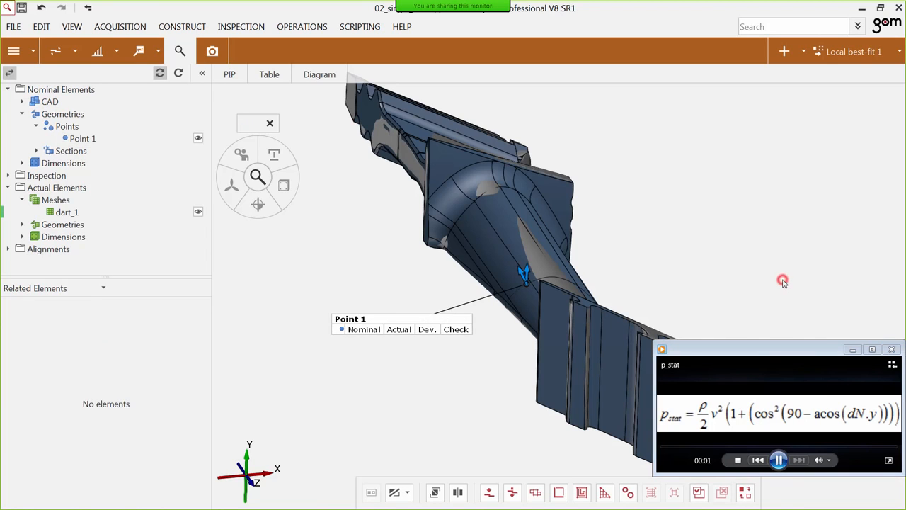
click(414, 318)
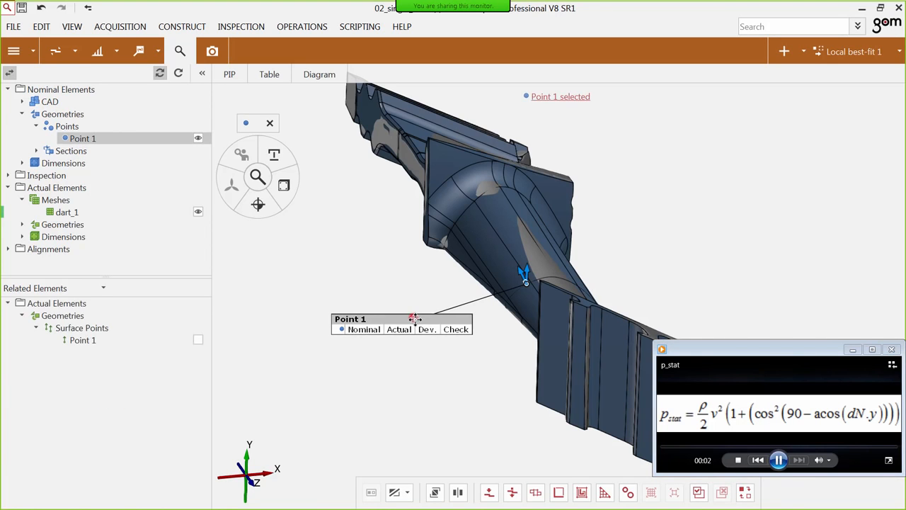
click(283, 184)
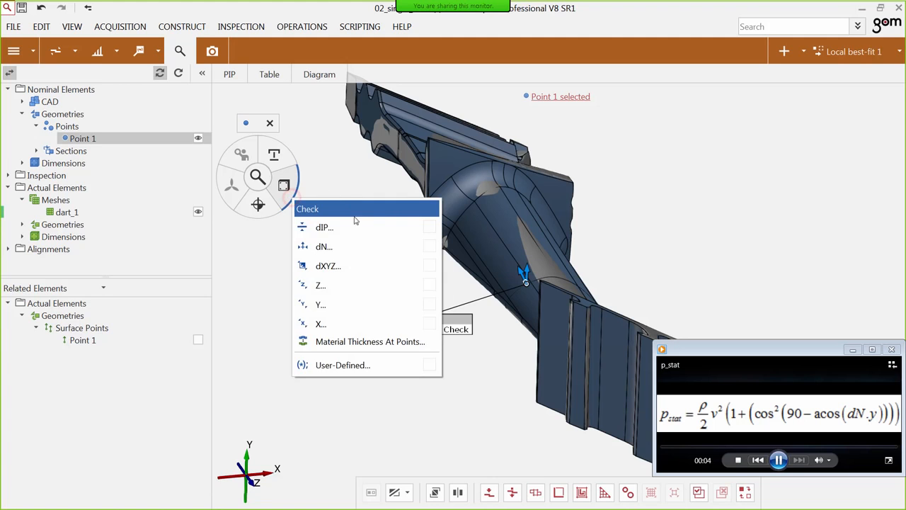
click(359, 366)
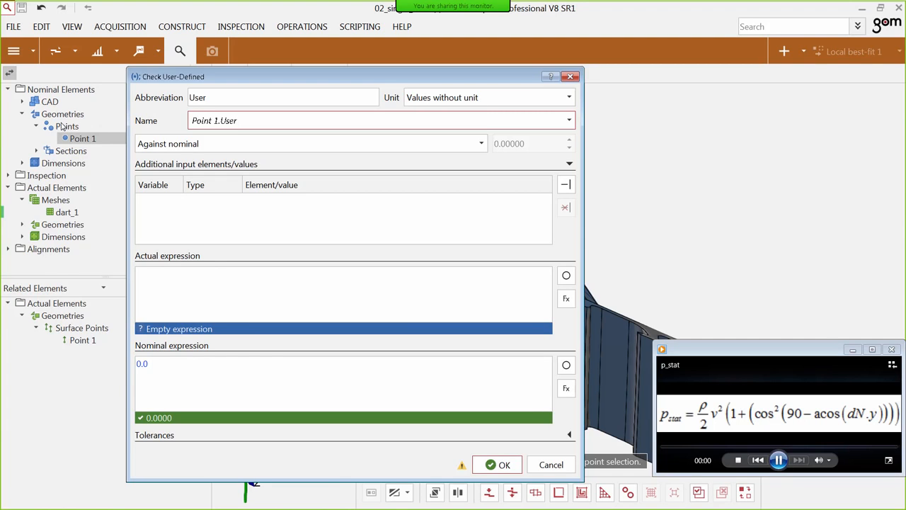
double_click(223, 100)
drag(223, 100, 186, 99)
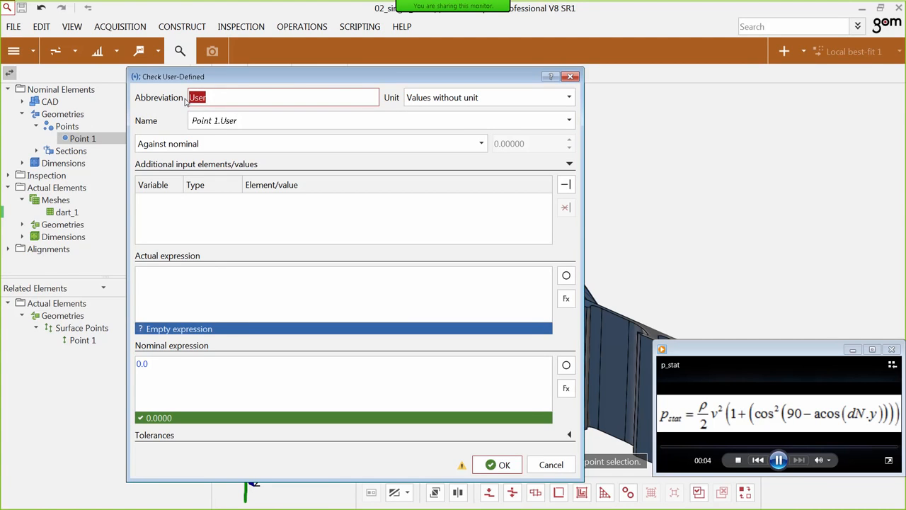
text(dp)
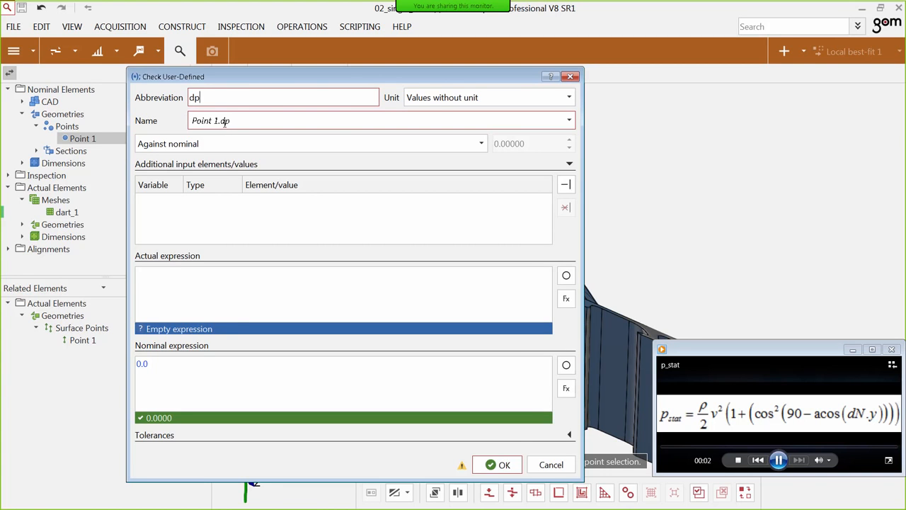
Add an input variable v0 of type Float with the value 150 to the dp check.
drag(350, 78, 295, 72)
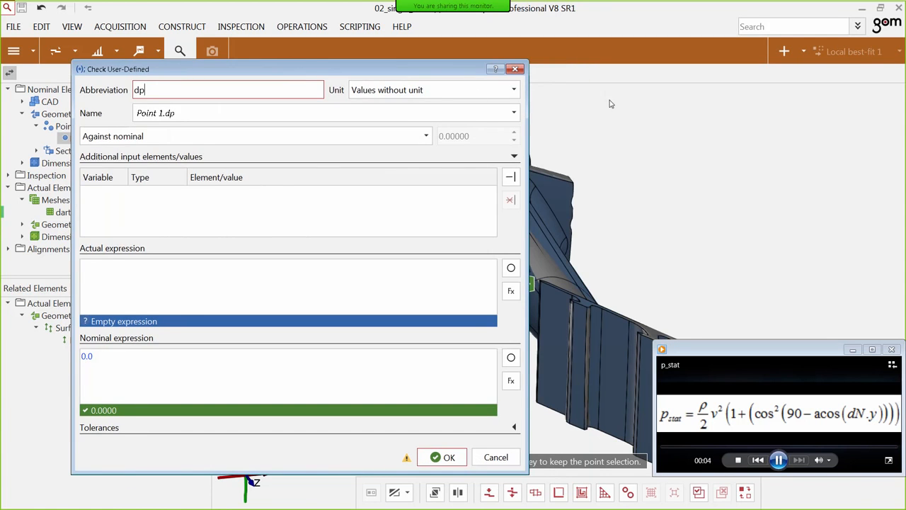
click(517, 178)
double_click(105, 197)
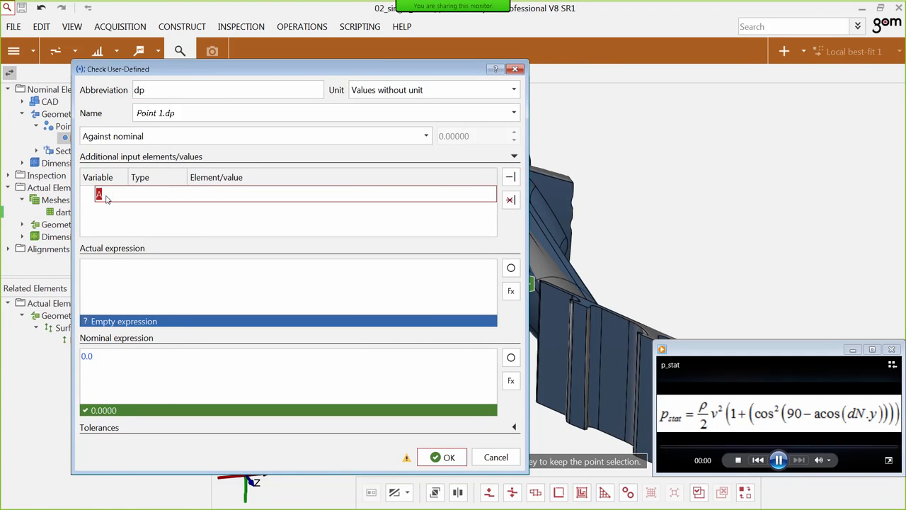
text(v0)
click(124, 219)
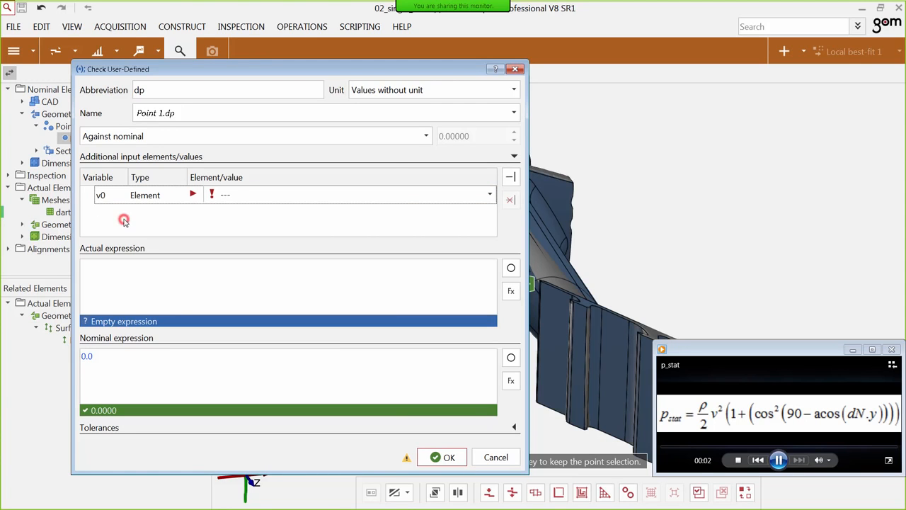
double_click(148, 199)
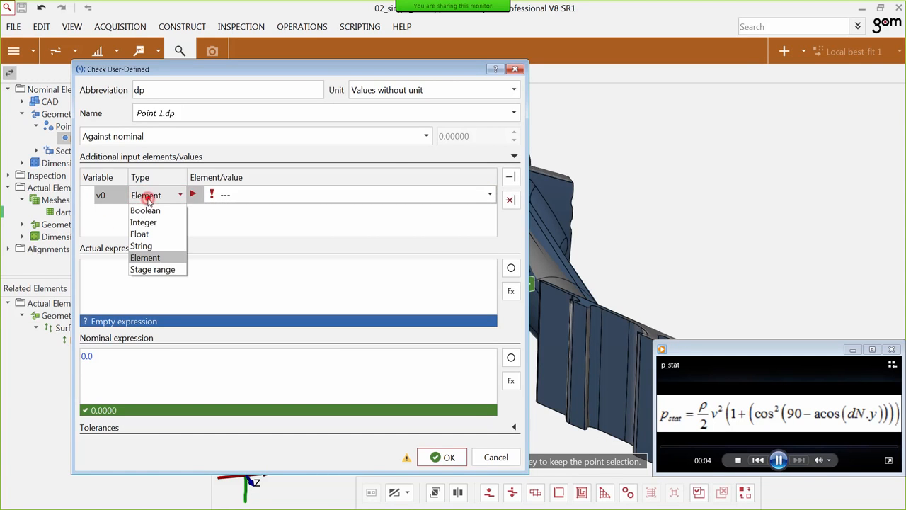
click(140, 234)
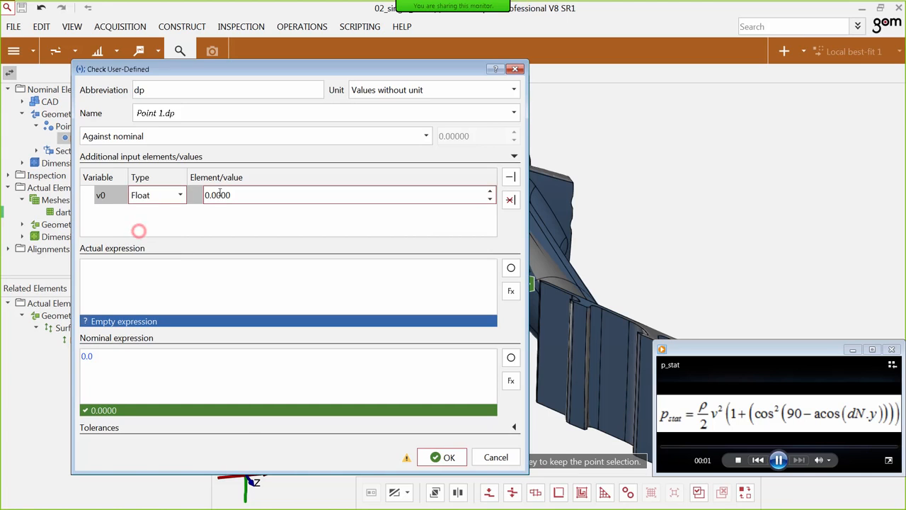
click(205, 195)
text(15)
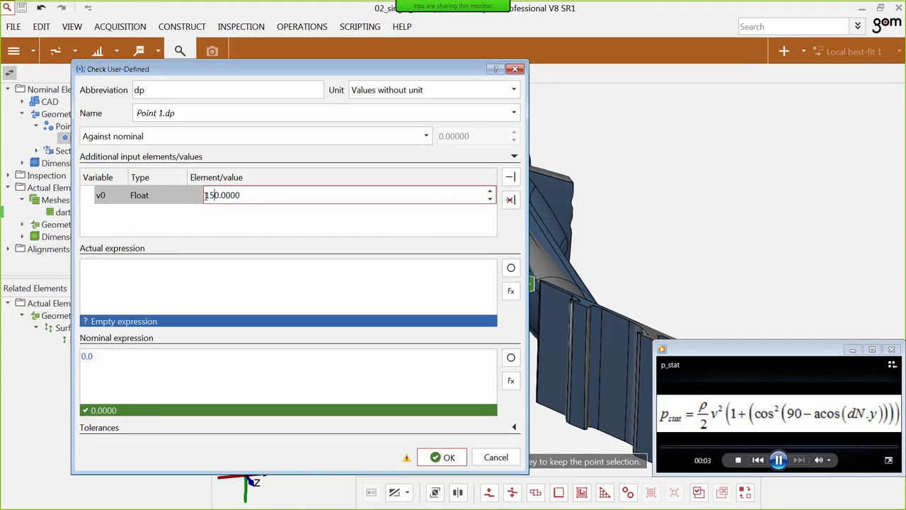
click(219, 244)
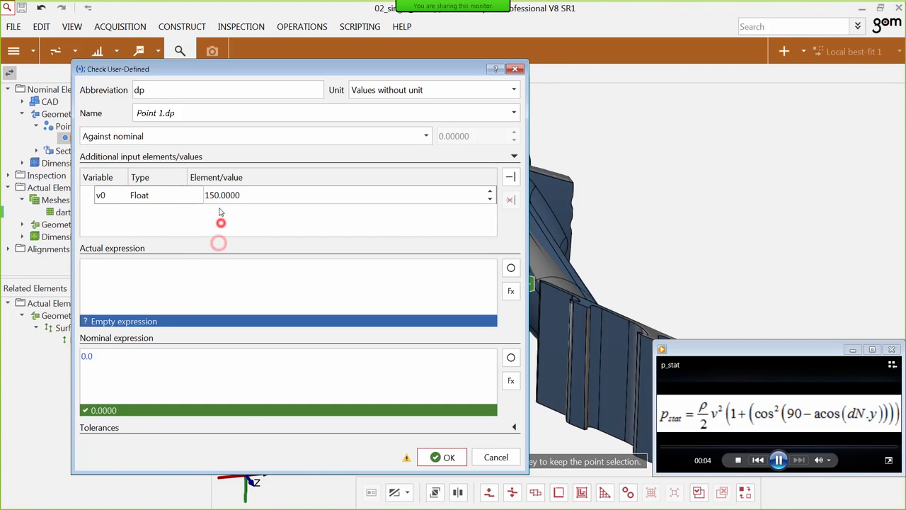
Add a second input variable rho of type Float with the value 1.2 to the dp check.
click(516, 178)
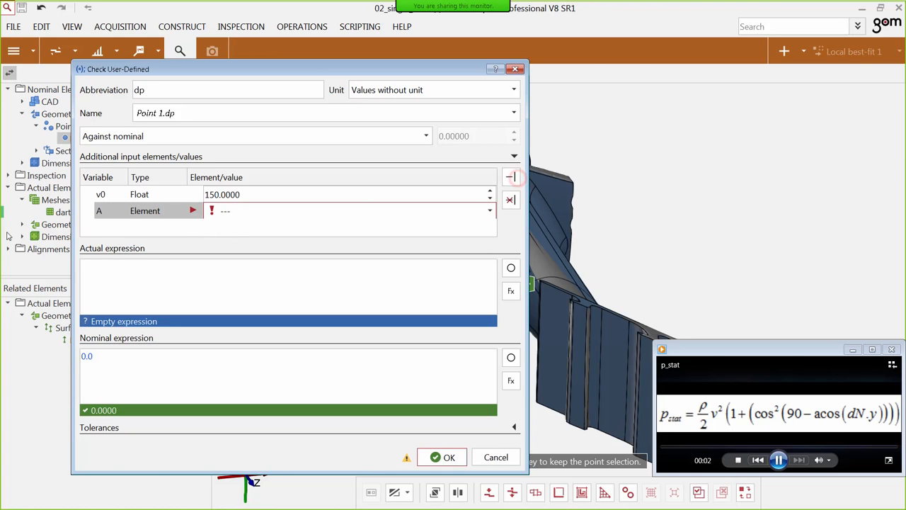
double_click(99, 213)
text(rho)
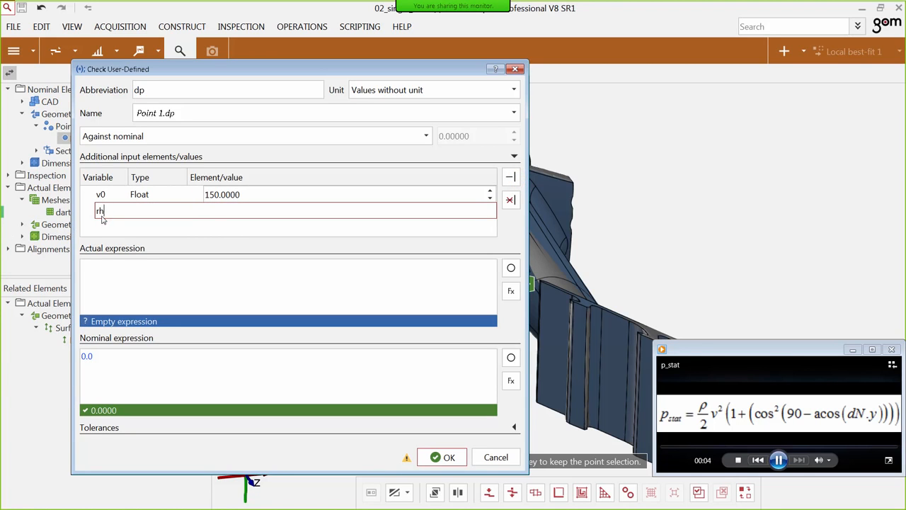
click(121, 227)
click(162, 215)
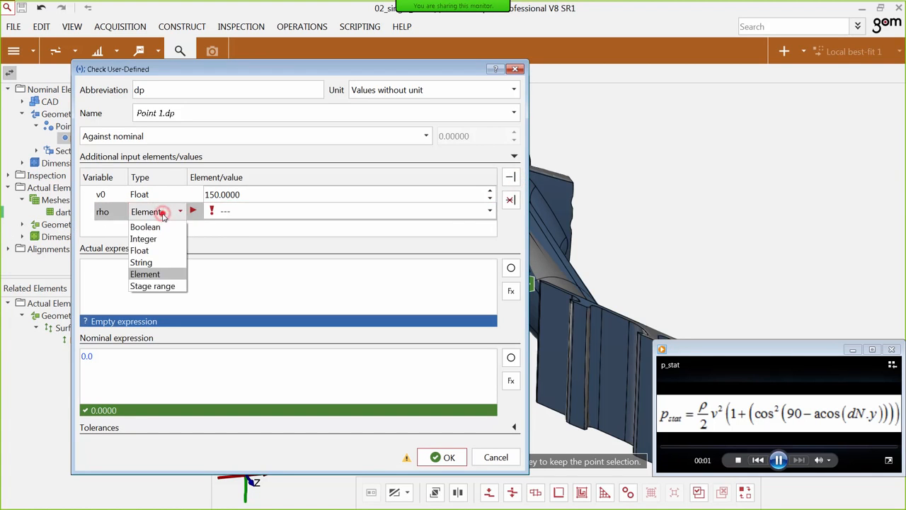
click(157, 249)
double_click(209, 214)
text(1.20000)
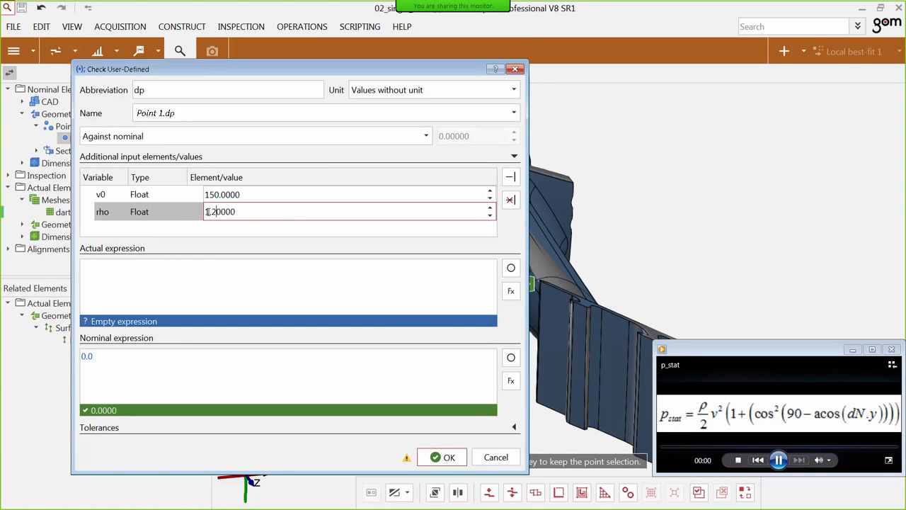
click(275, 262)
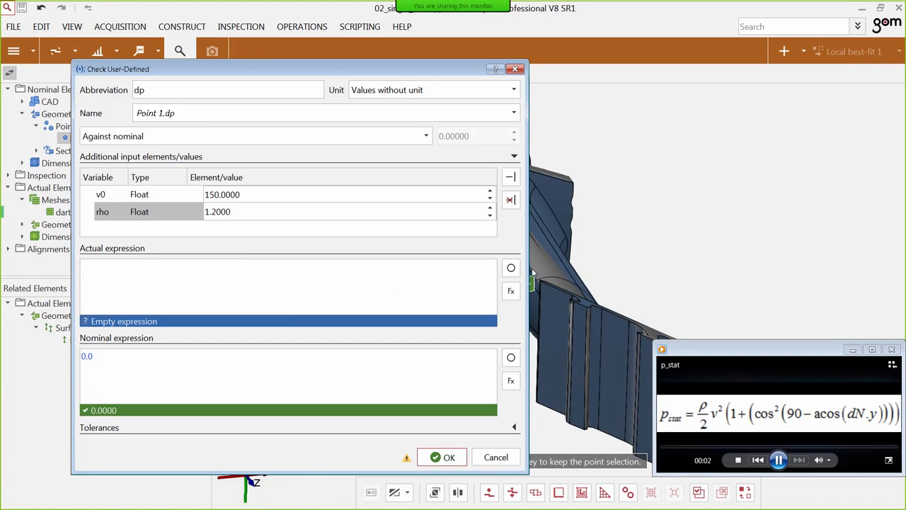
Begin the actual expression with the rho variable divided by 2, followed by a multiplication sign (rho/2*).
click(510, 269)
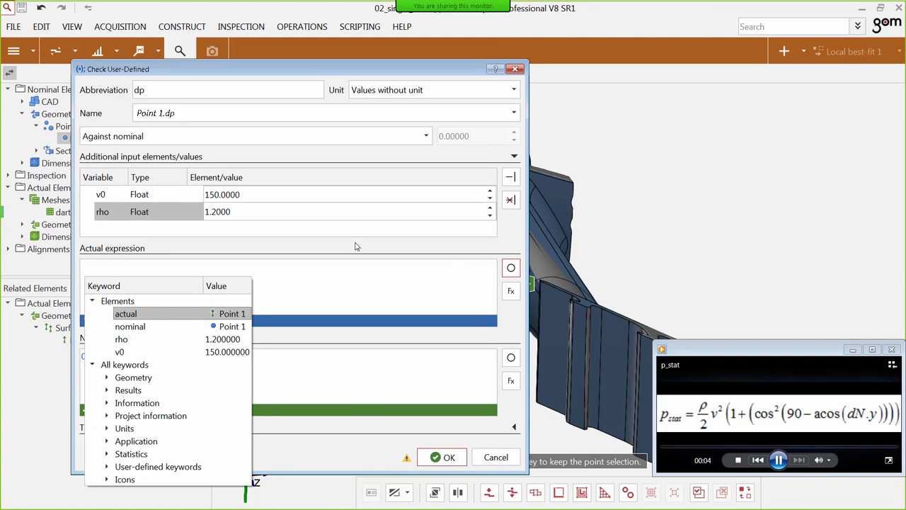
double_click(184, 340)
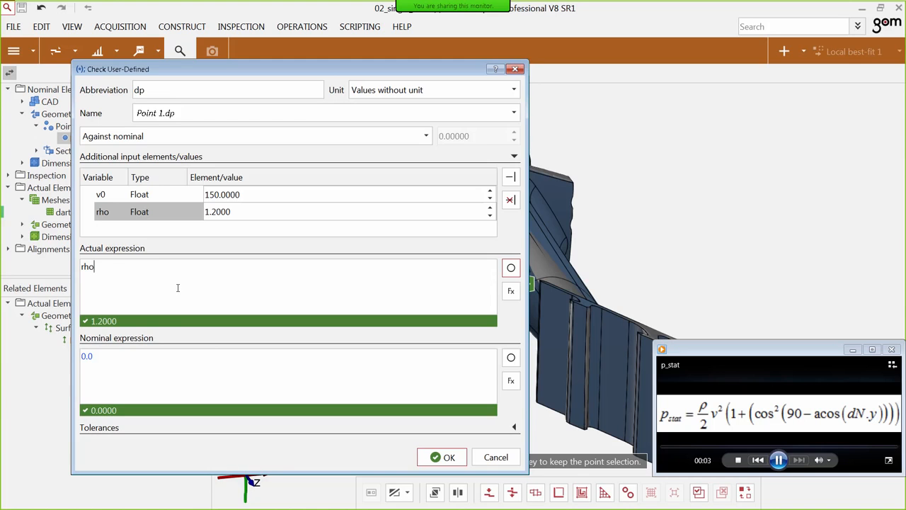
text(/2*)
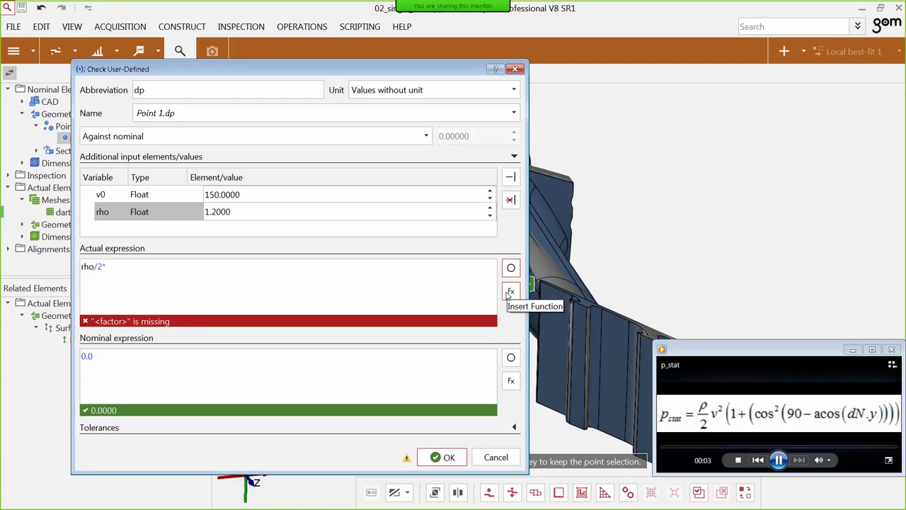
Insert the Power function pow into the actual expression with v0 as its base and 2 as its exponent.
click(510, 293)
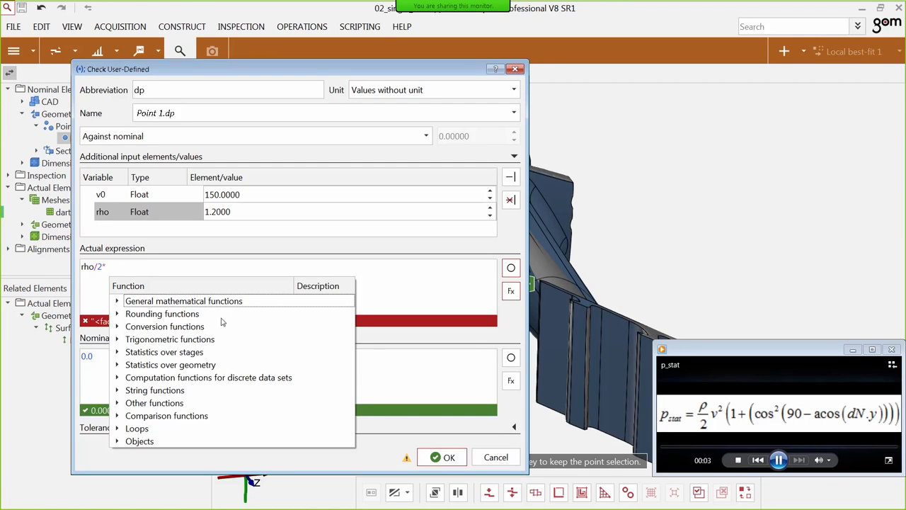
click(118, 301)
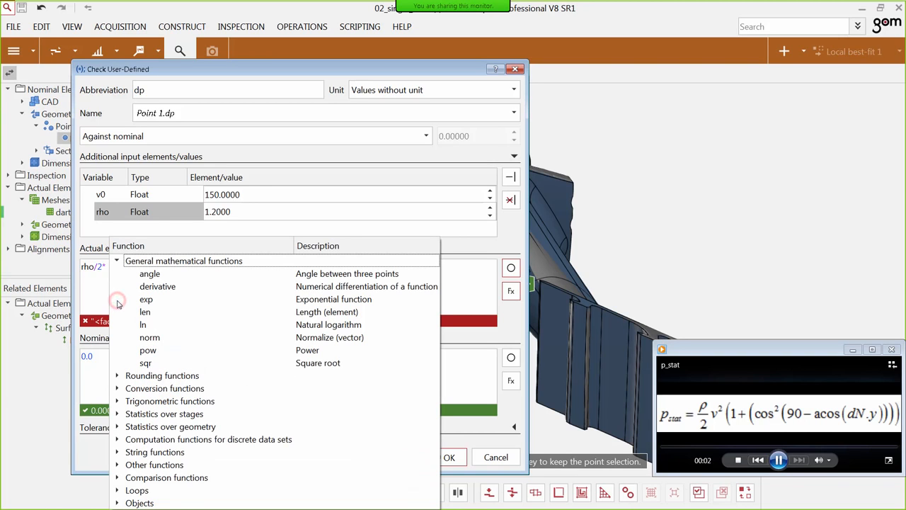
double_click(291, 349)
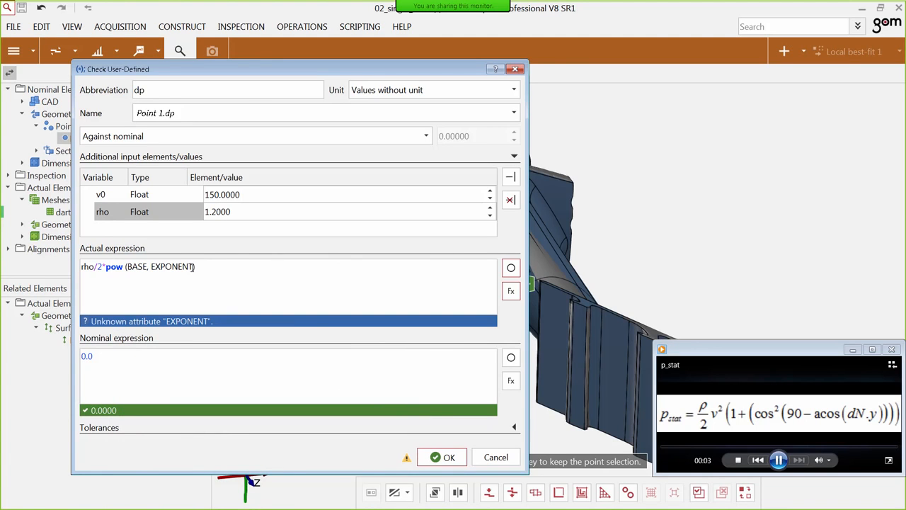
drag(192, 266, 154, 271)
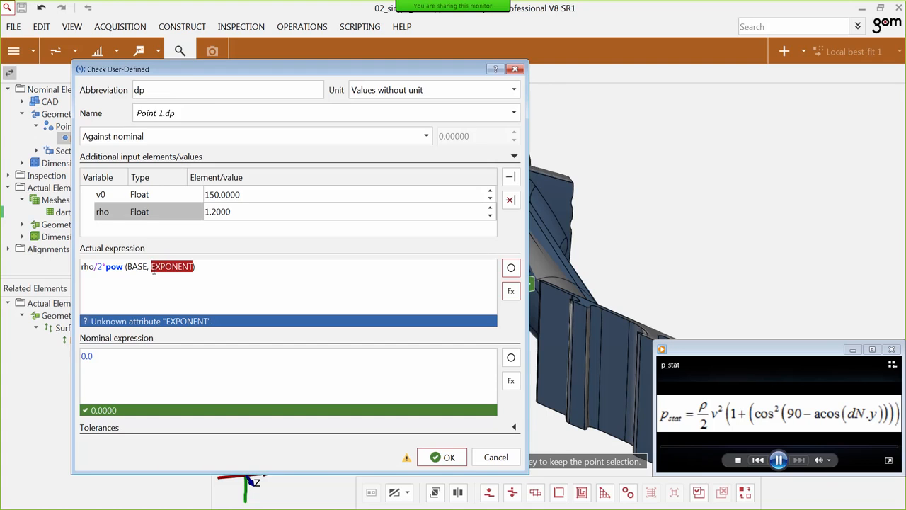
text(2)
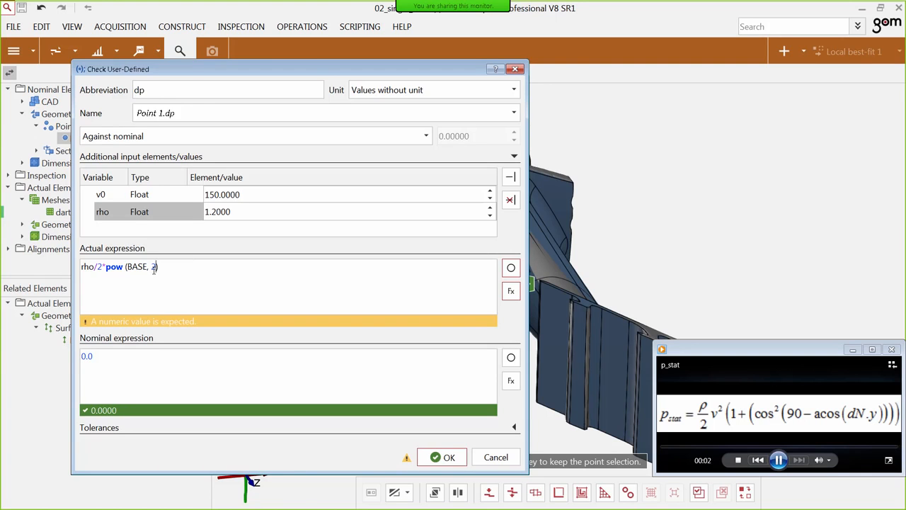
drag(147, 267, 127, 267)
text(v0)
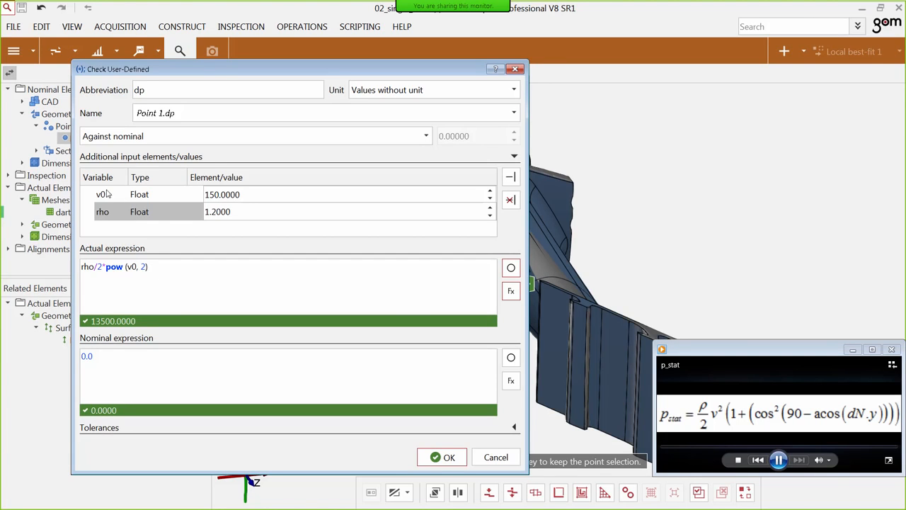
Extend the actual expression after the v0 power term with *(1+(pow(cos(.
click(164, 267)
text(*)
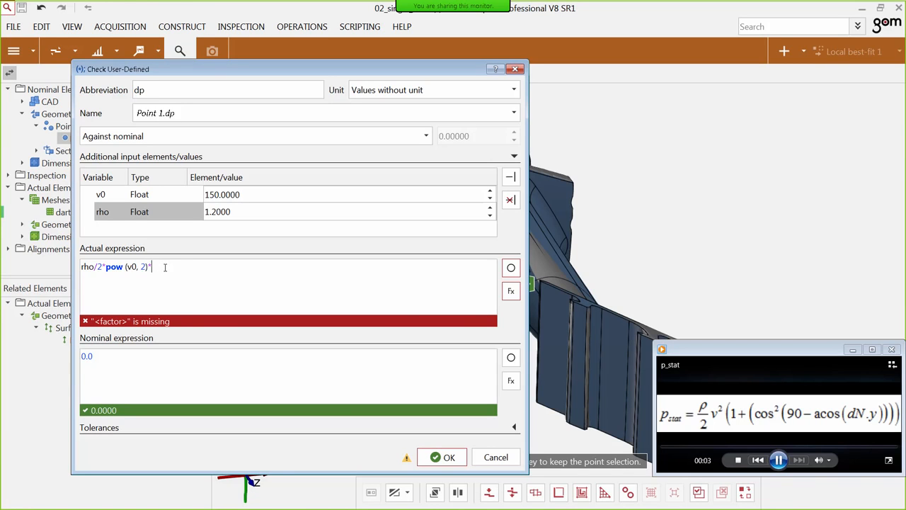
text(()
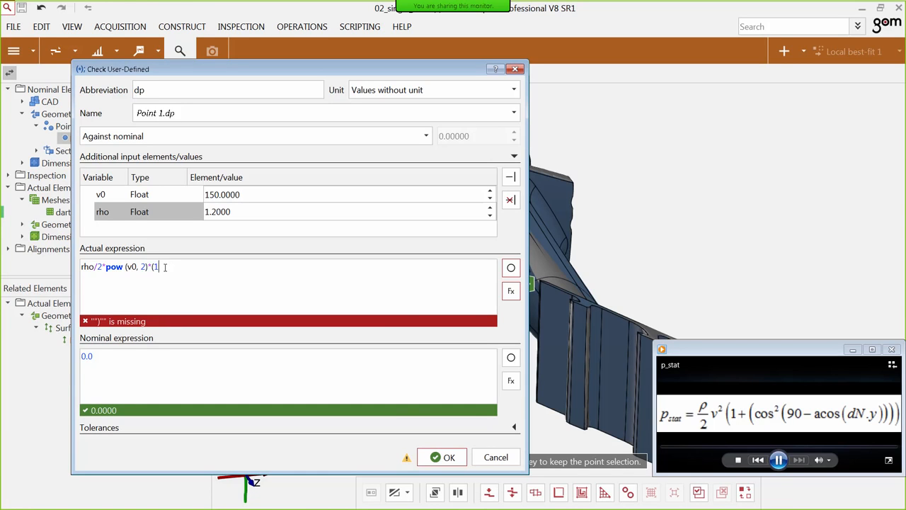
text(1+()
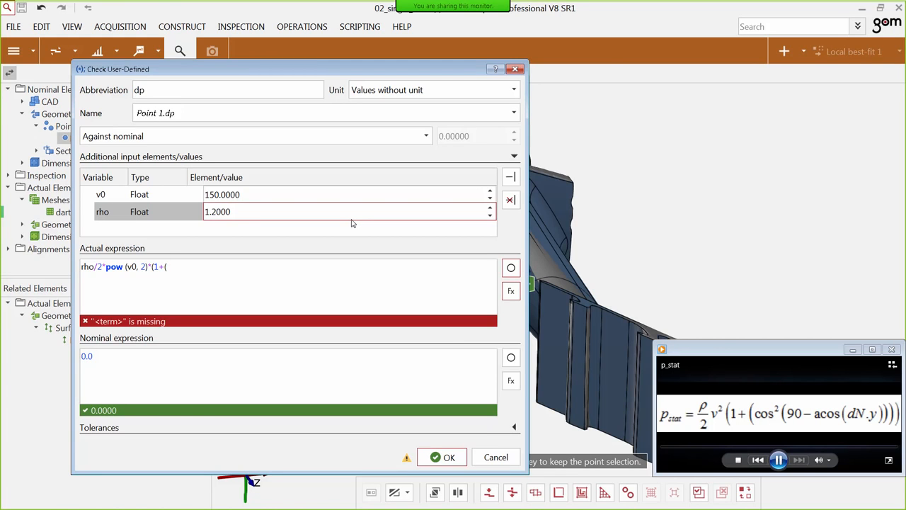
text(pow()
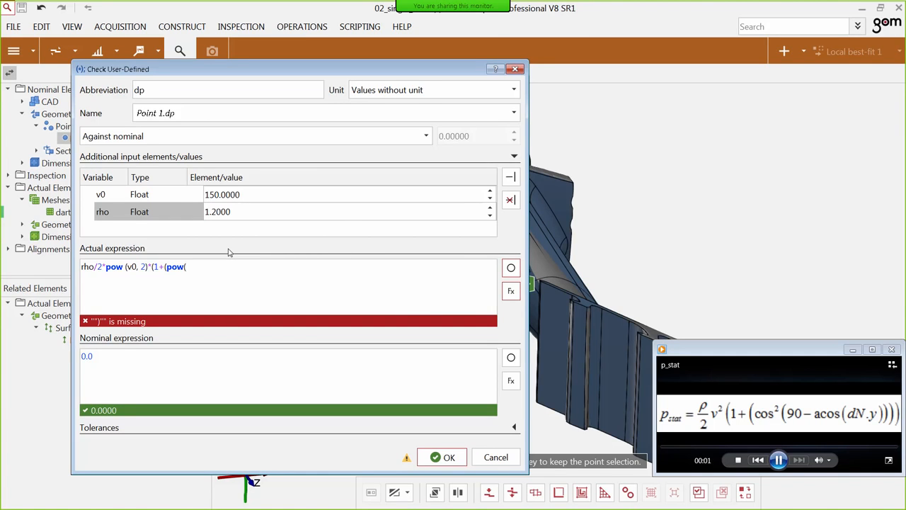
text(os()
Insert the conversion function rad with the value 90 inside the cosine, followed by a minus sign.
click(511, 291)
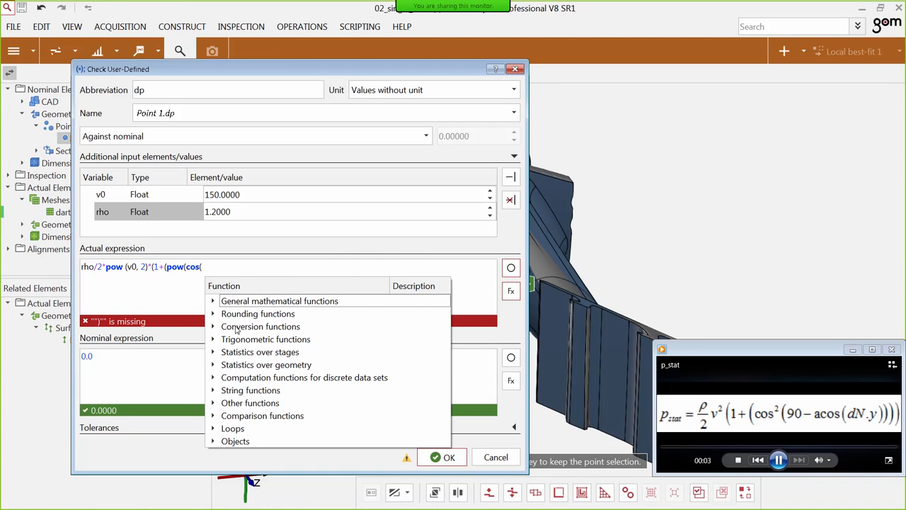
click(213, 328)
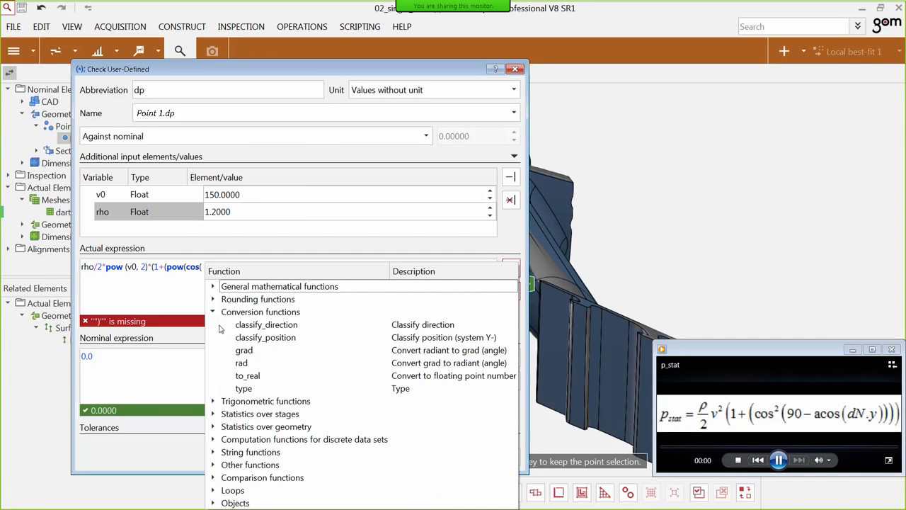
click(401, 367)
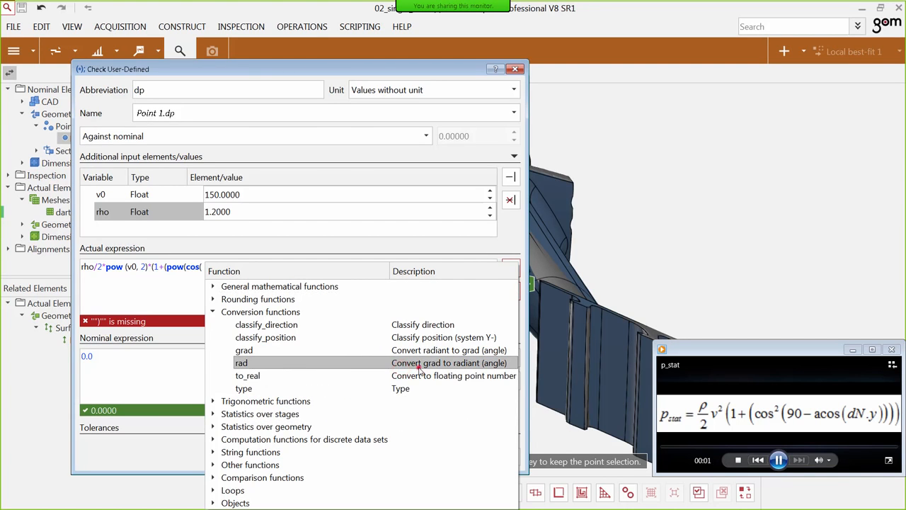
double_click(419, 368)
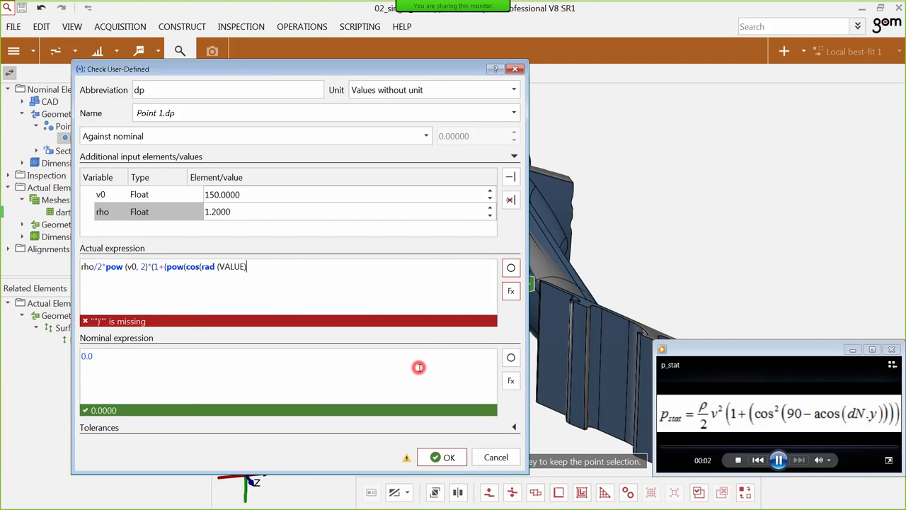
click(242, 266)
drag(242, 266, 220, 266)
text(90)-)
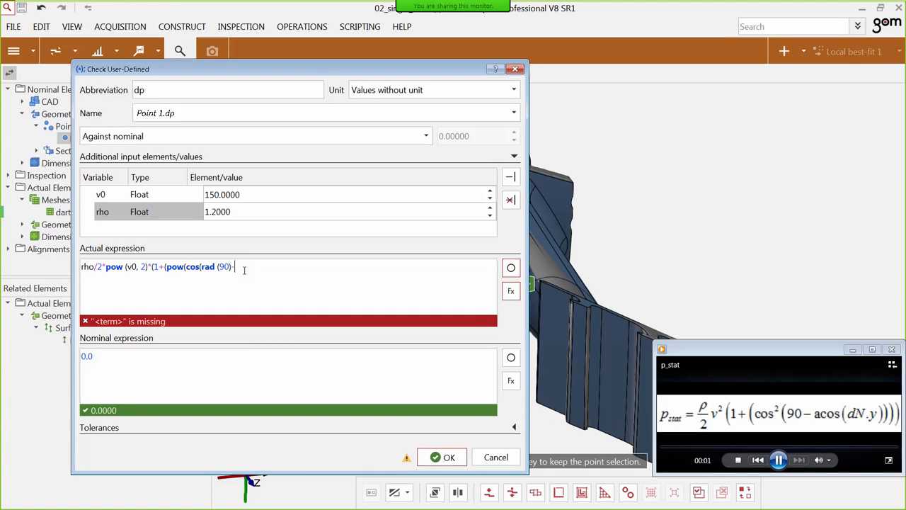
Insert the arc cosine function acos after the minus sign and clear its placeholder argument.
click(507, 293)
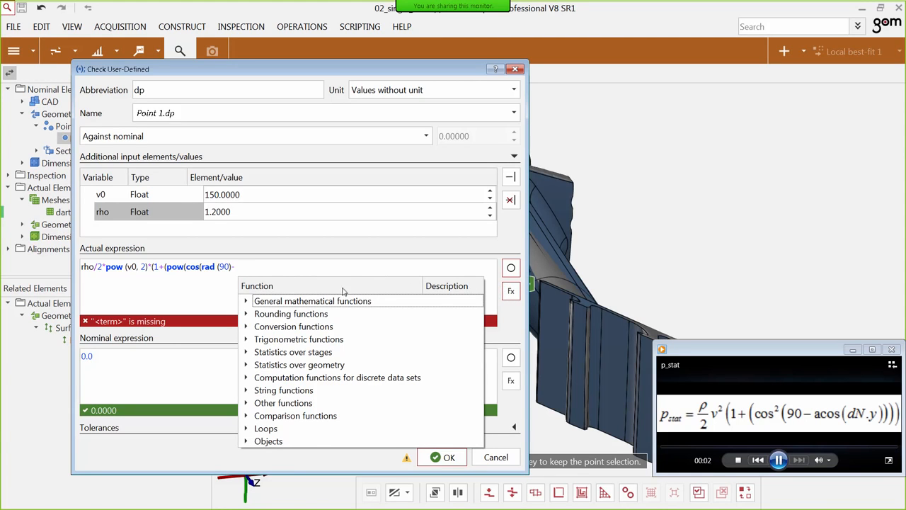
click(246, 339)
click(277, 327)
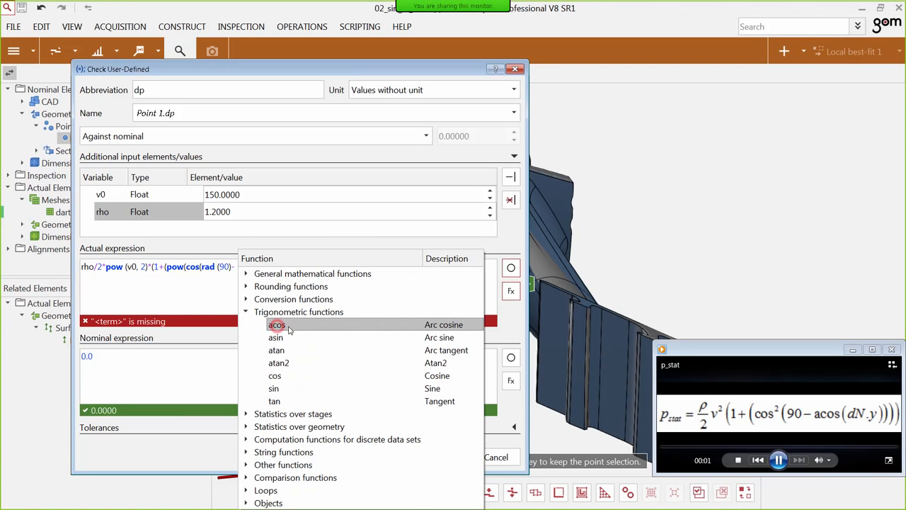
double_click(287, 326)
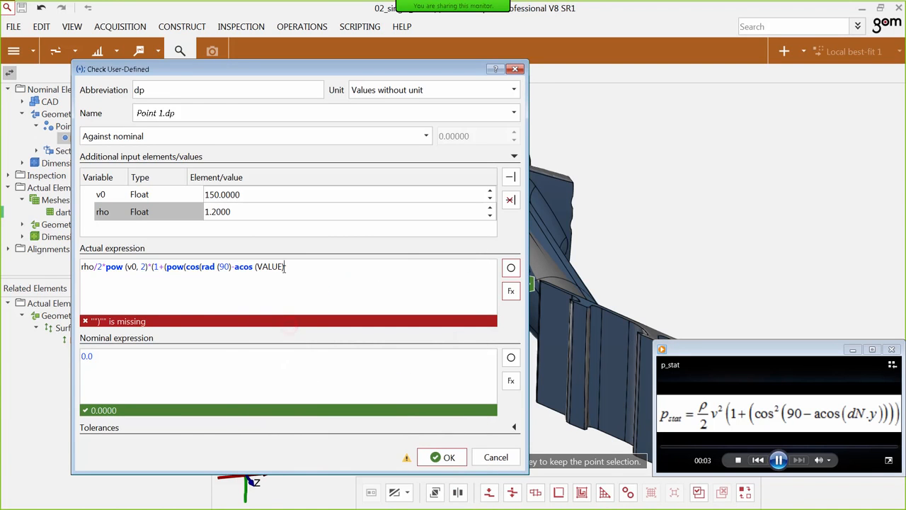
drag(283, 267, 257, 267)
key(BackSpace)
Fill the acos argument with the y component of the actual point's normal, actual.normal.y.
click(511, 270)
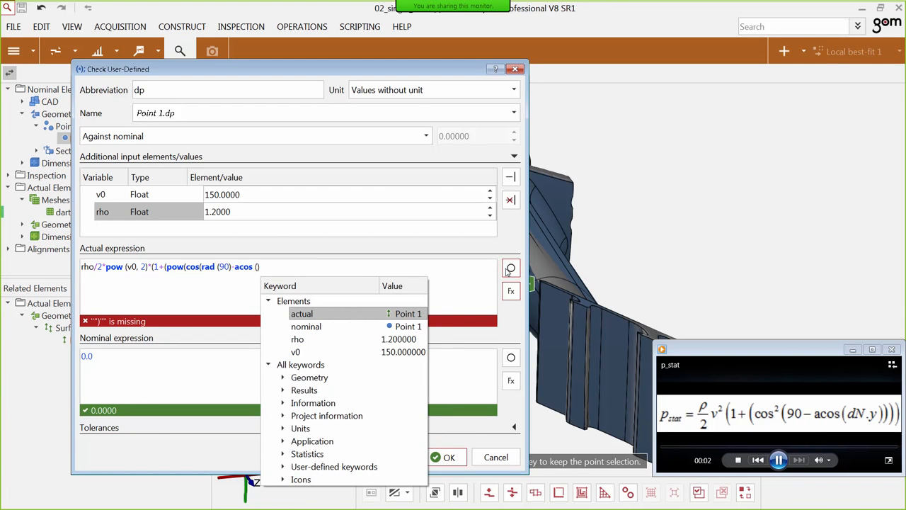
double_click(327, 316)
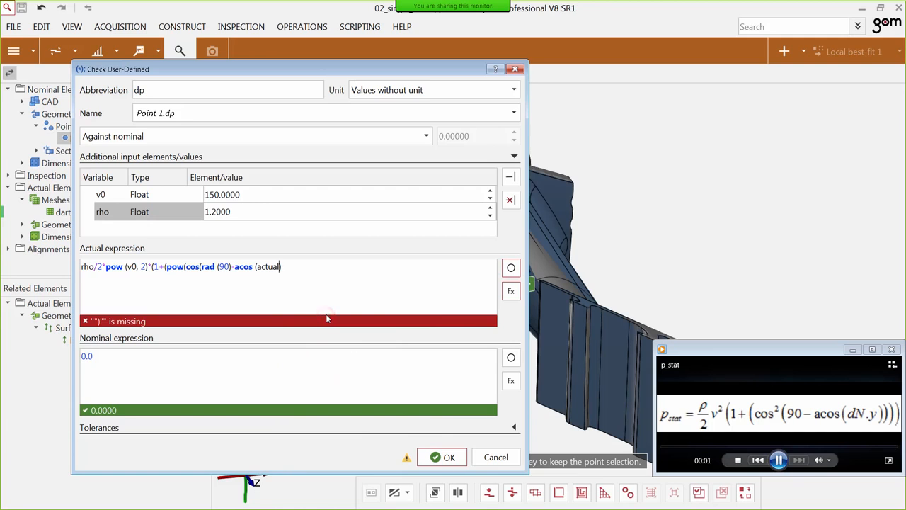
text(.)
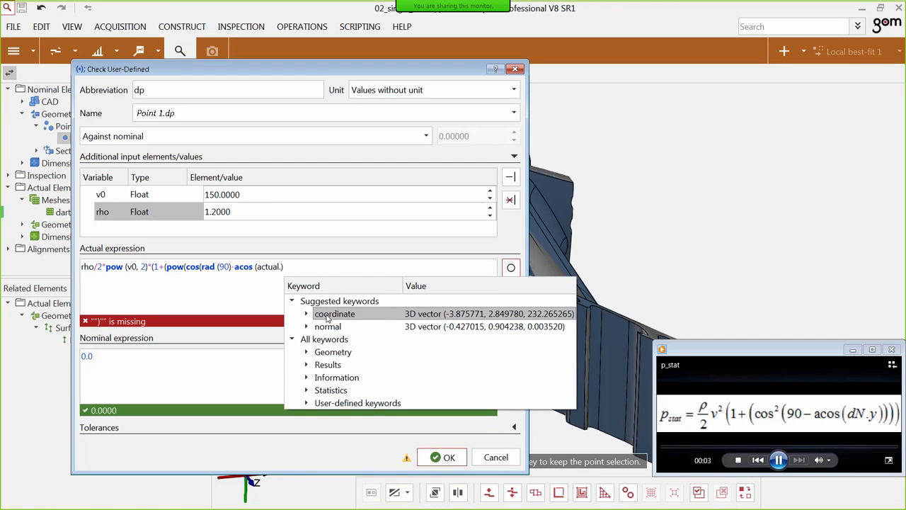
click(305, 327)
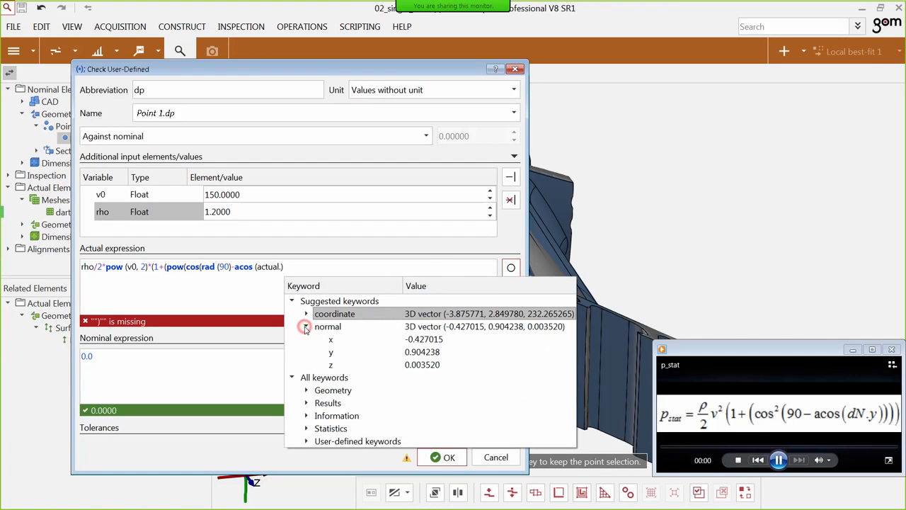
click(329, 327)
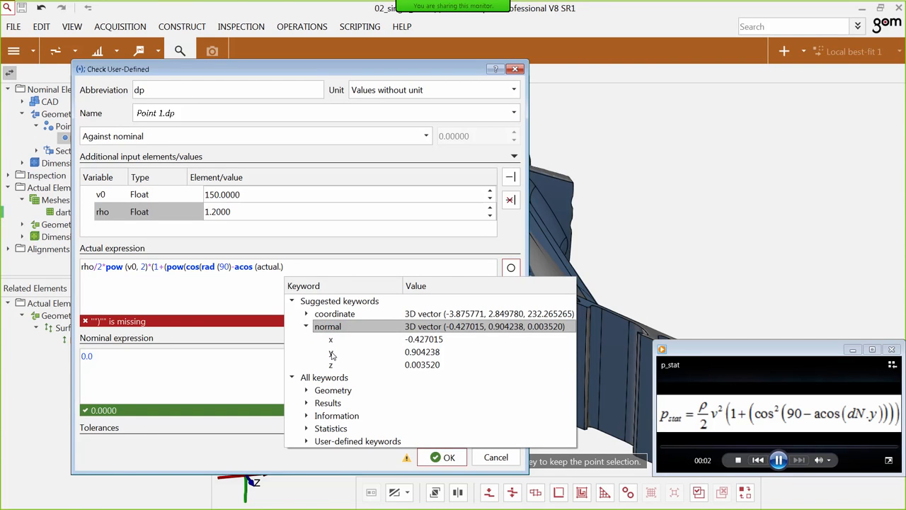
click(331, 354)
double_click(331, 353)
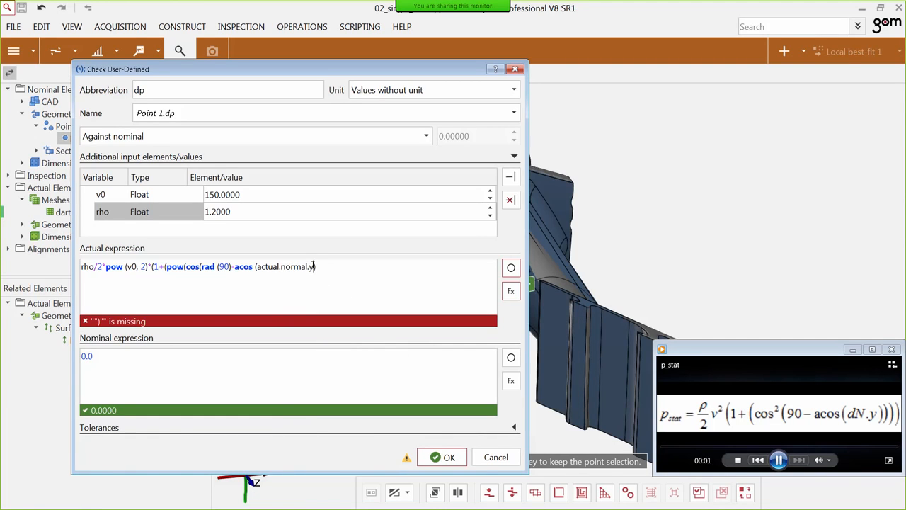
Complete the actual expression by closing the cosine, adding the exponent 2 and closing all remaining brackets.
click(335, 265)
text(),2))))
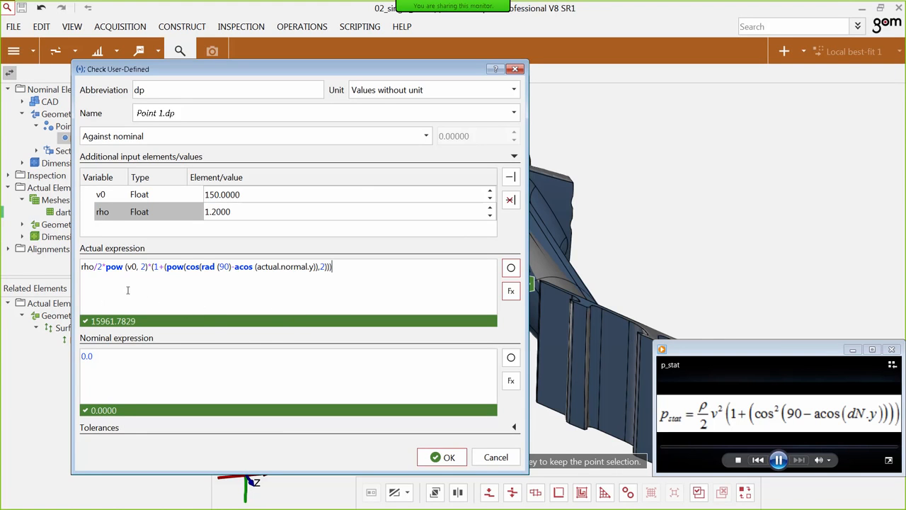
Copy the complete actual expression and replace the 0.0 in the nominal expression with it.
drag(375, 71, 354, 61)
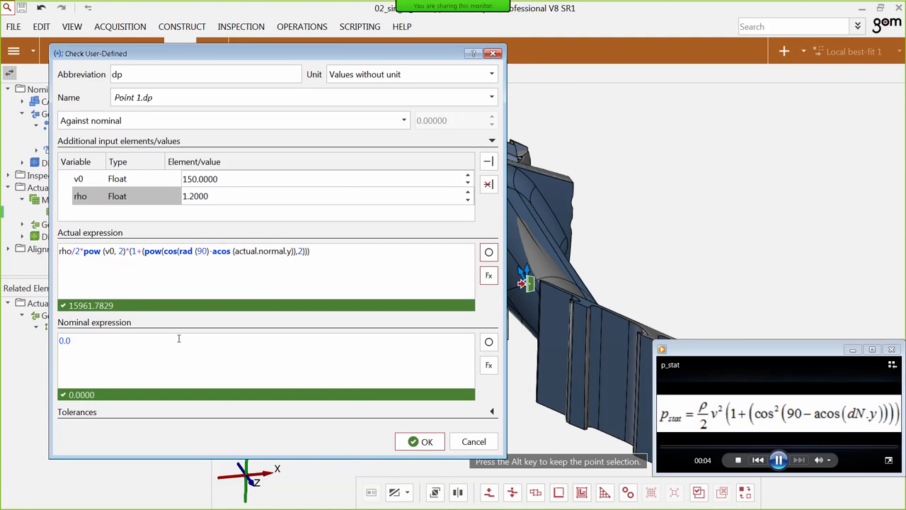
drag(349, 262, 58, 251)
key(ctrl+c)
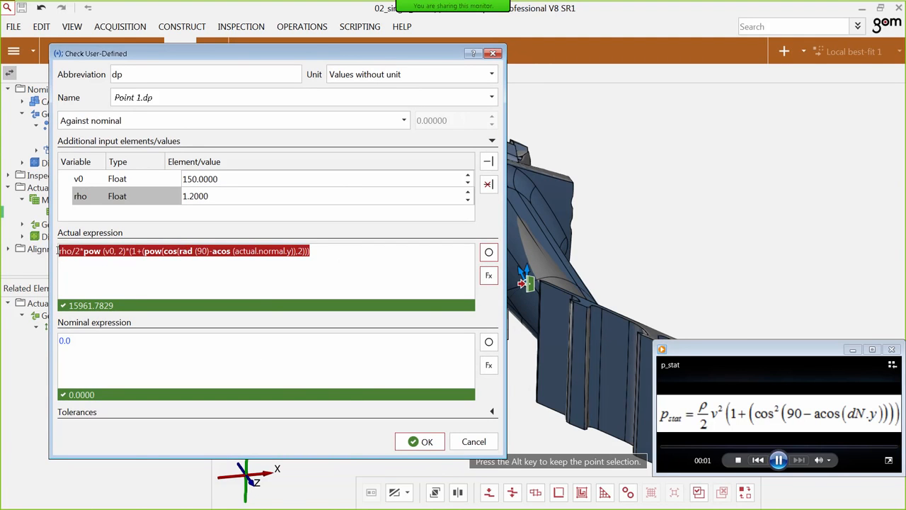
click(313, 294)
click(106, 343)
double_click(106, 344)
key(ctrl+v)
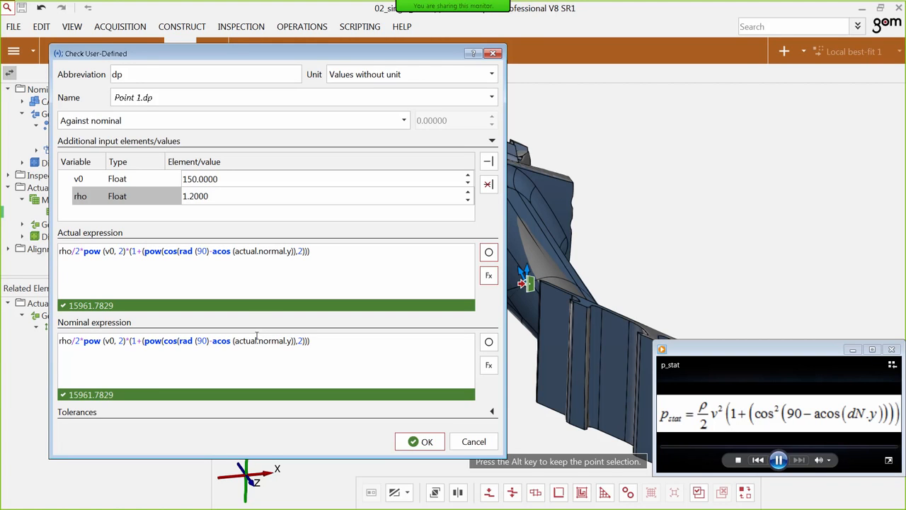
Change actual.normal.y to nominal.normal.y in the nominal expression and create the dp check.
click(257, 340)
click(255, 341)
key(BackSpace)
key(BackSpace)
key(BackSpace)
key(BackSpace)
key(BackSpace)
key(BackSpace)
key(BackSpace)
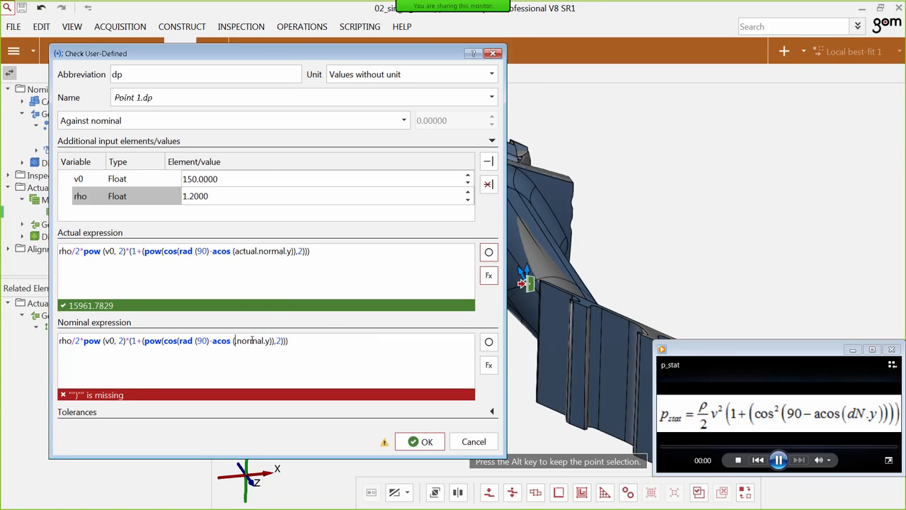
text(nominal.)
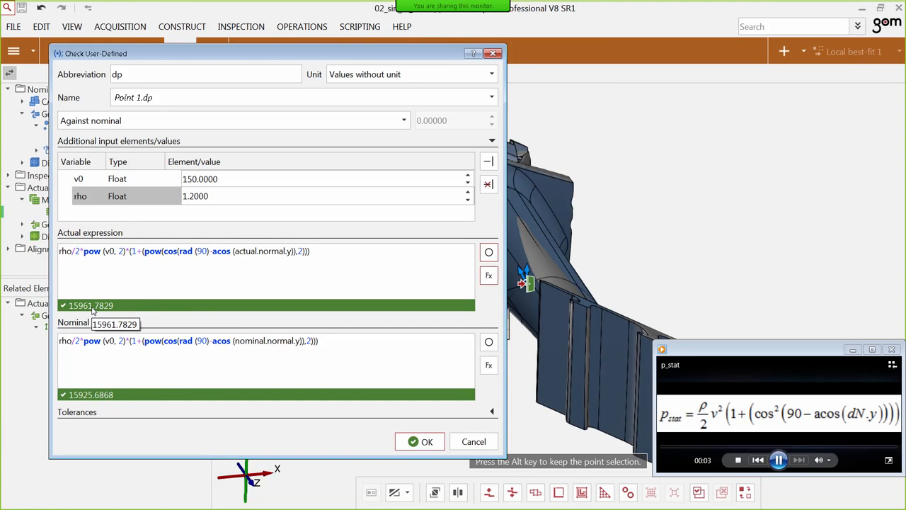
click(419, 441)
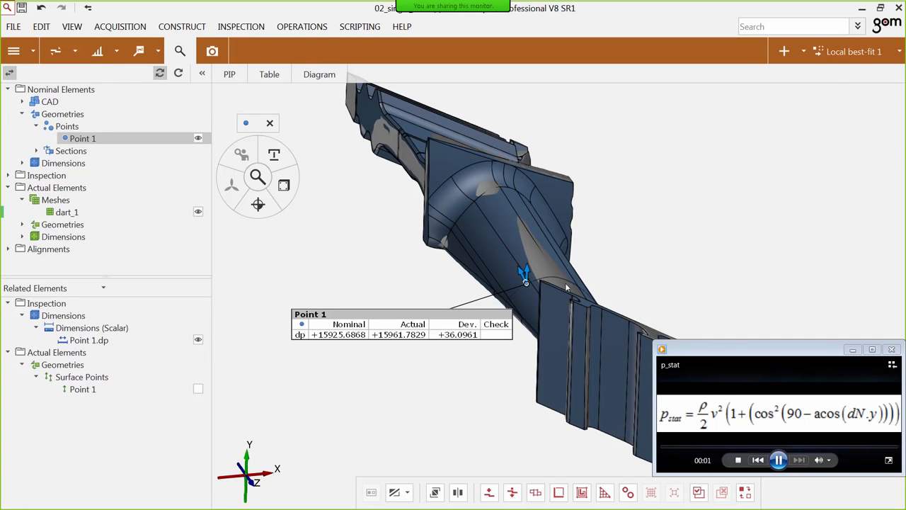
Clear away the formula window and add the Point 1.dp definition to I-Inspect as new check dp, used like dN.
click(853, 350)
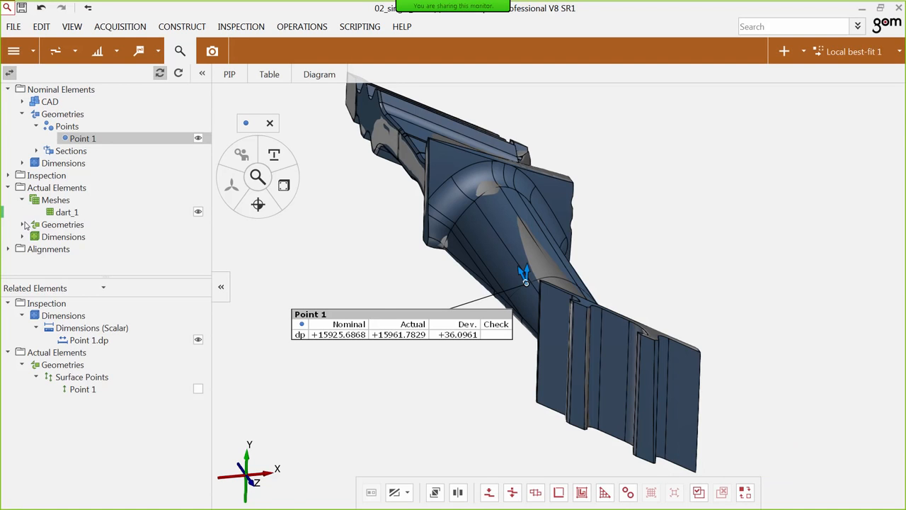
click(358, 336)
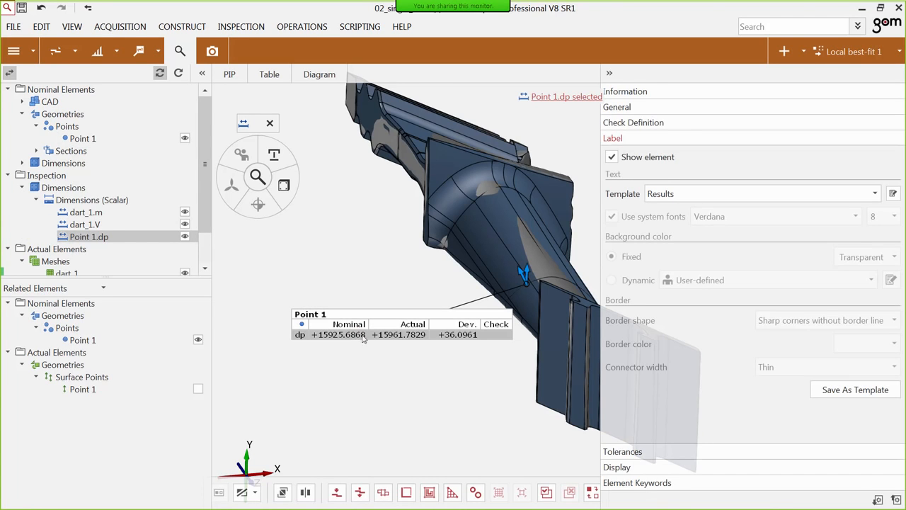
click(684, 124)
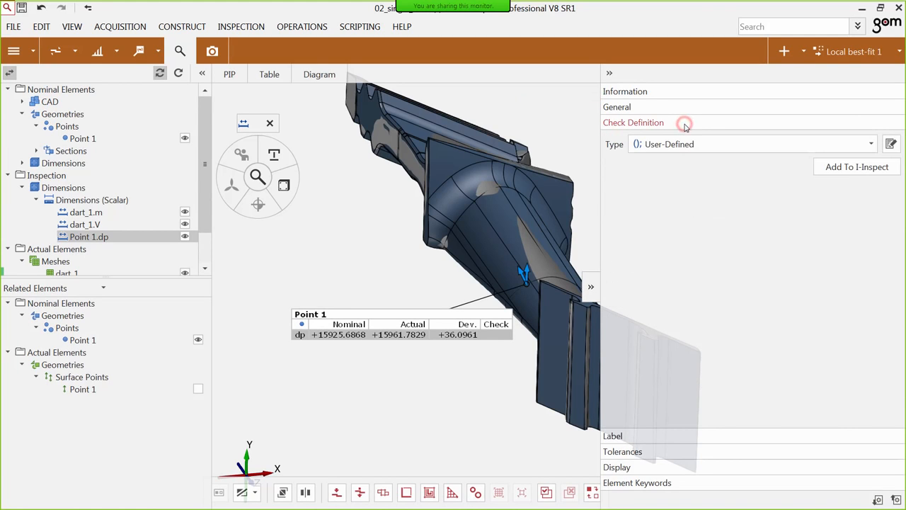
click(858, 168)
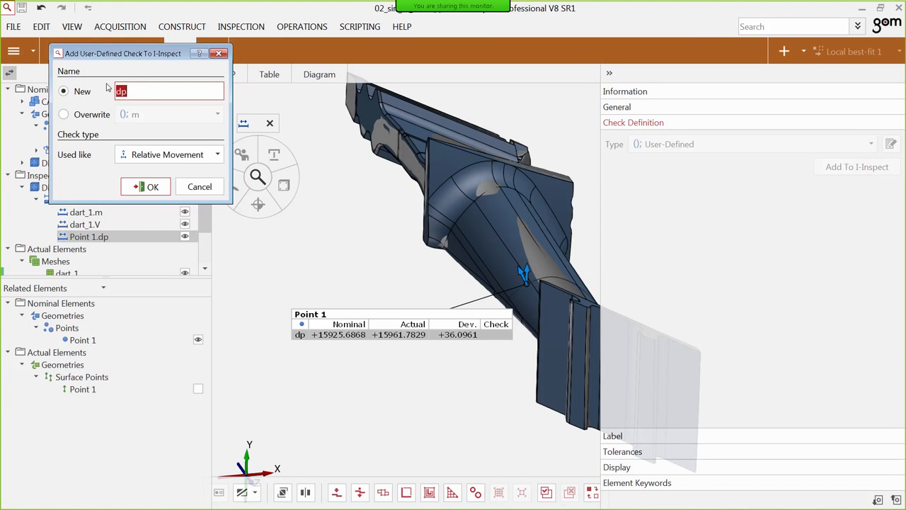
click(139, 152)
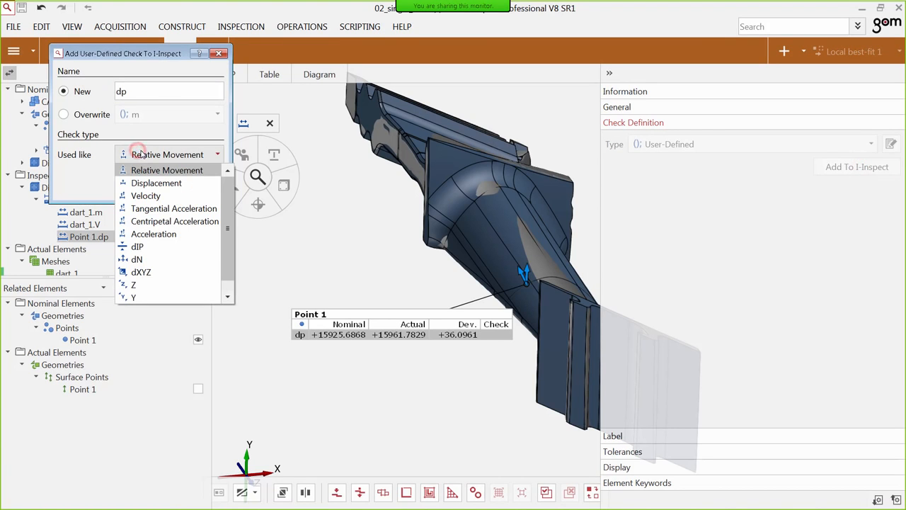
click(140, 260)
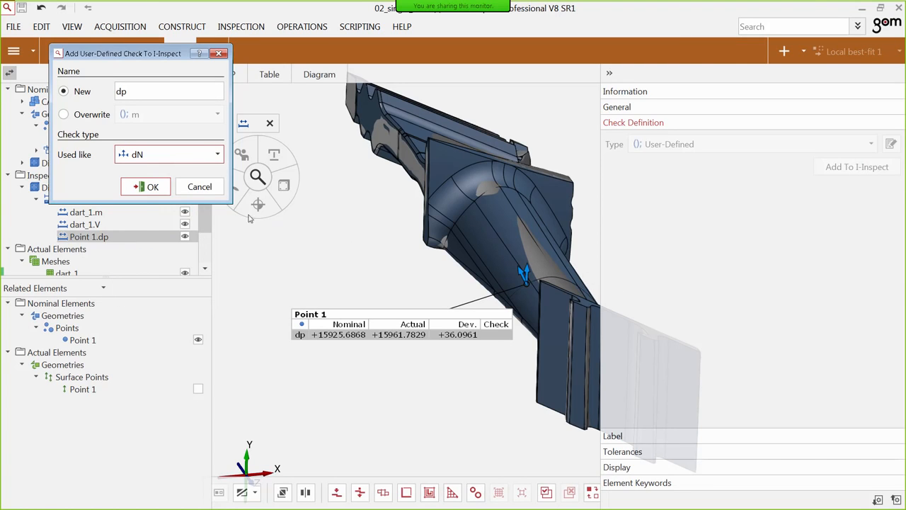
click(145, 189)
Start the dp check on the actual section Plane Z +232.265 mm.
right_drag(502, 265, 442, 273)
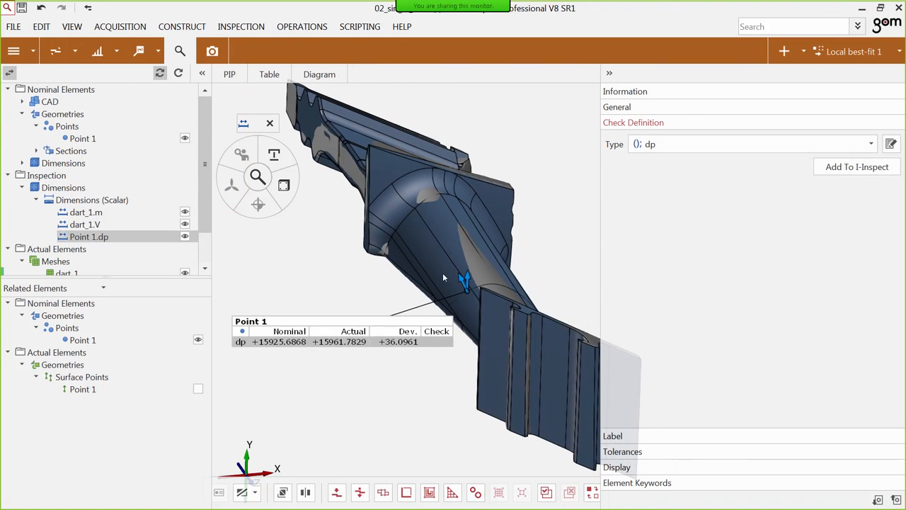
scroll(71, 212, down, 1)
click(23, 245)
scroll(27, 247, down, 1)
click(32, 245)
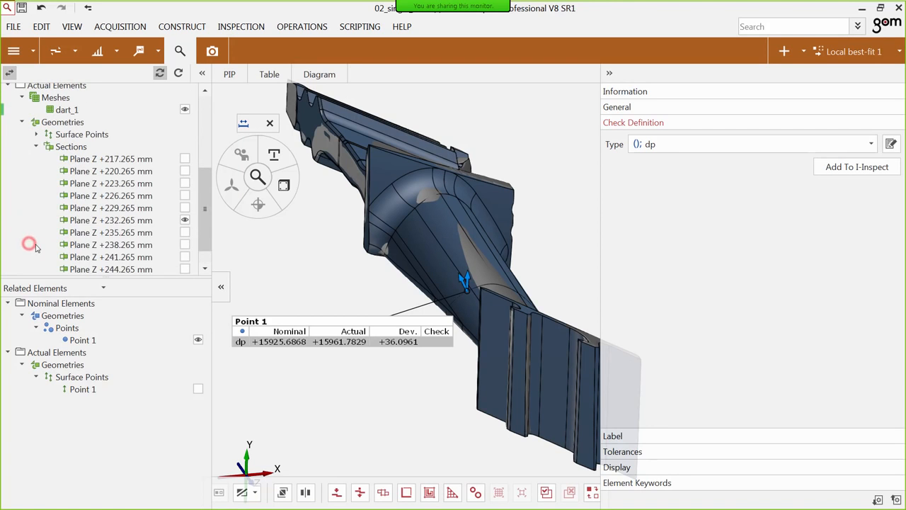
click(134, 220)
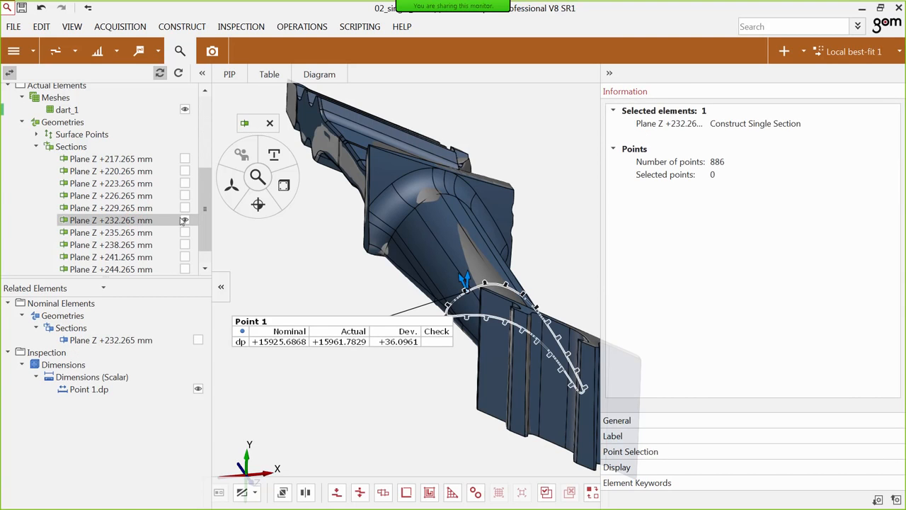
click(289, 186)
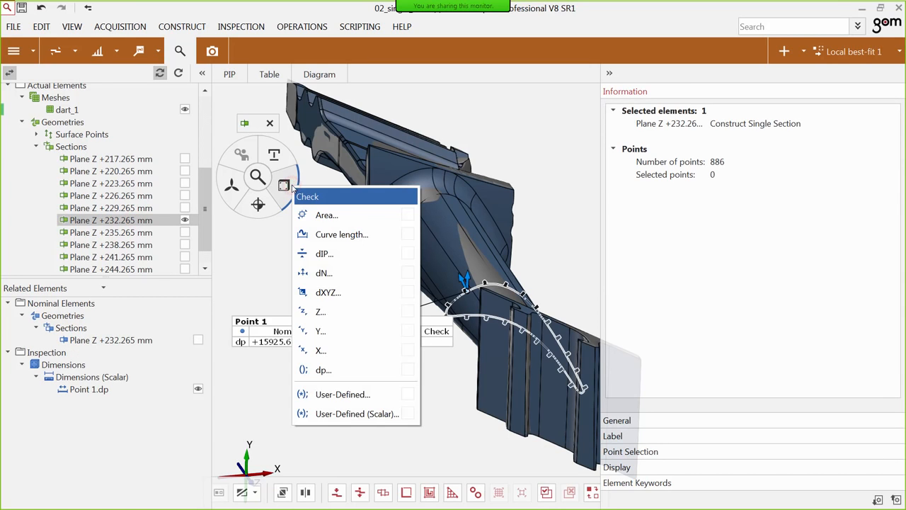
click(326, 369)
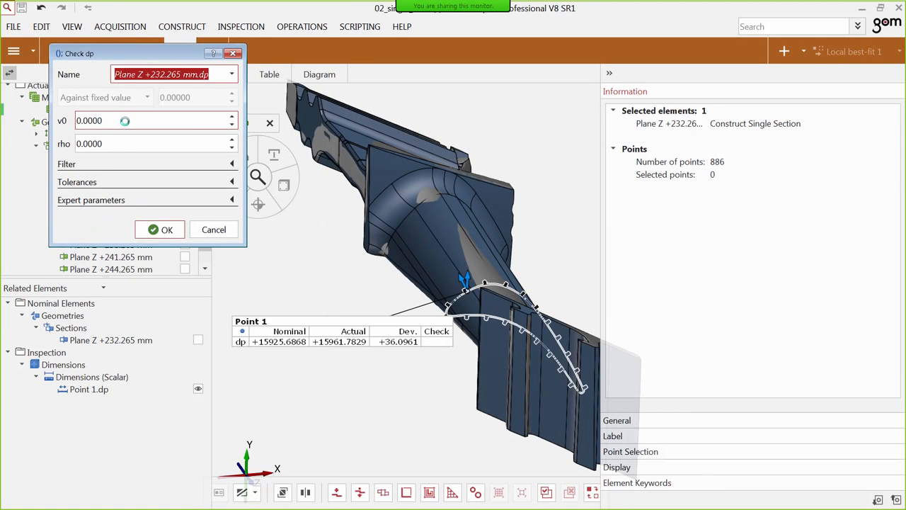
Set v0 to 150 and rho to 1 for the section's dp check and create it.
drag(125, 121, 66, 120)
text(50)
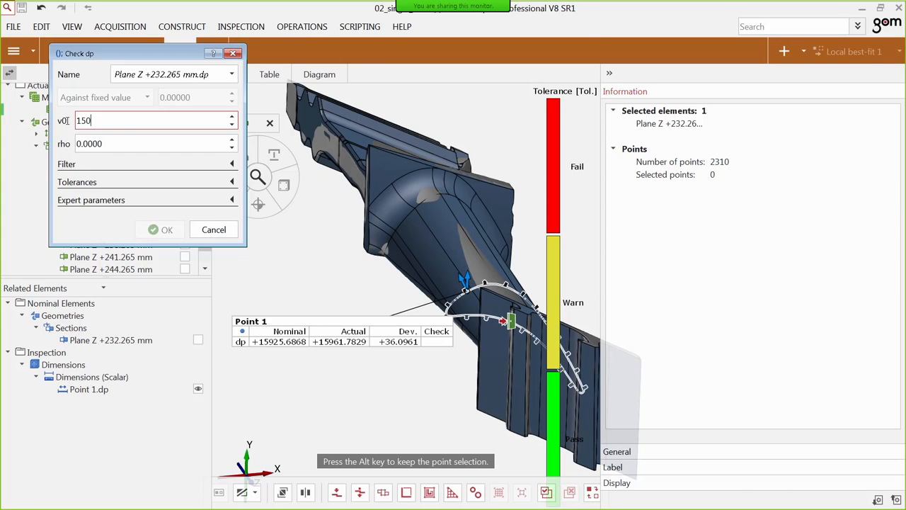
click(89, 144)
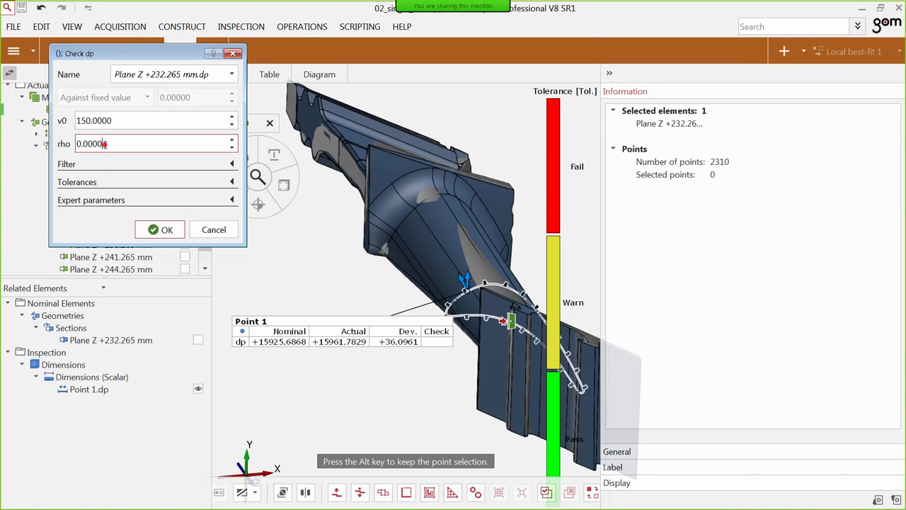
double_click(106, 144)
text(1)
click(167, 229)
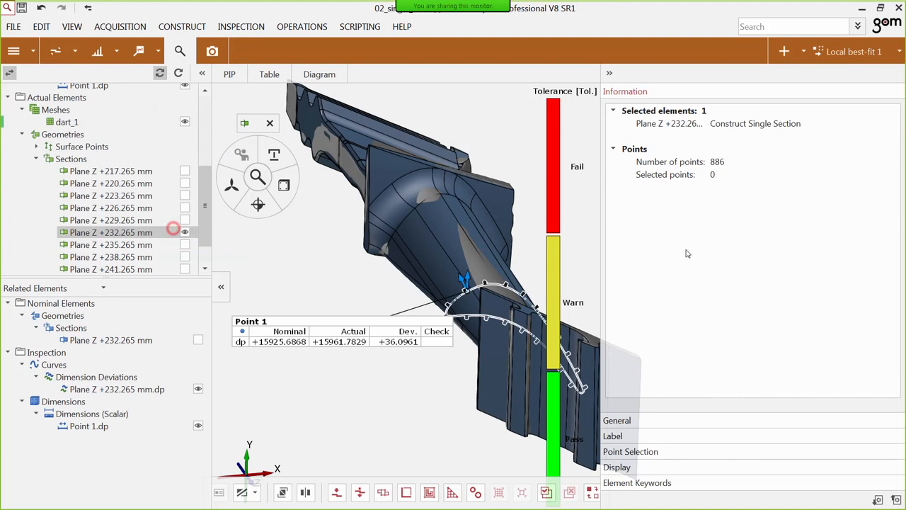
Change the legend type from the pass/warn/fail tolerance display to a numeric deviation colour scale.
click(551, 200)
right_click(546, 182)
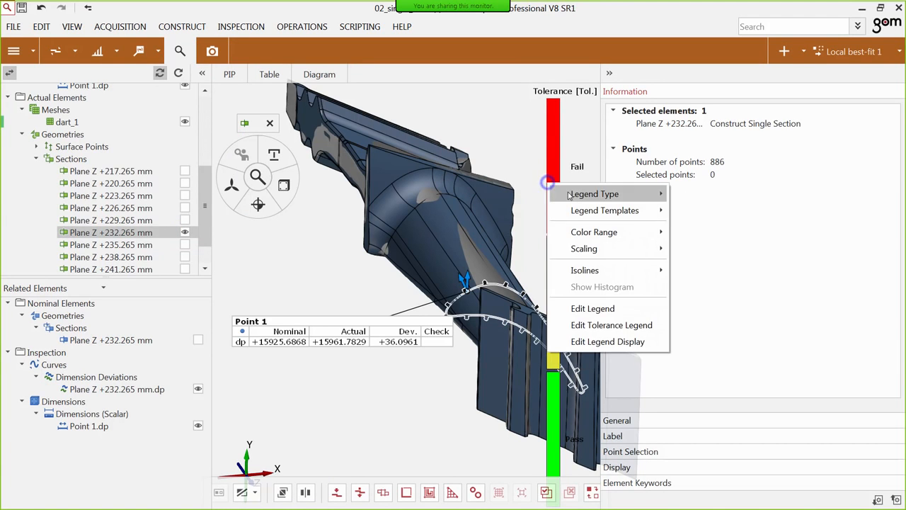
click(690, 194)
Limit the legend's automatic scaling by enabling the min./max. legend sigma with value 1, and apply it.
right_click(544, 199)
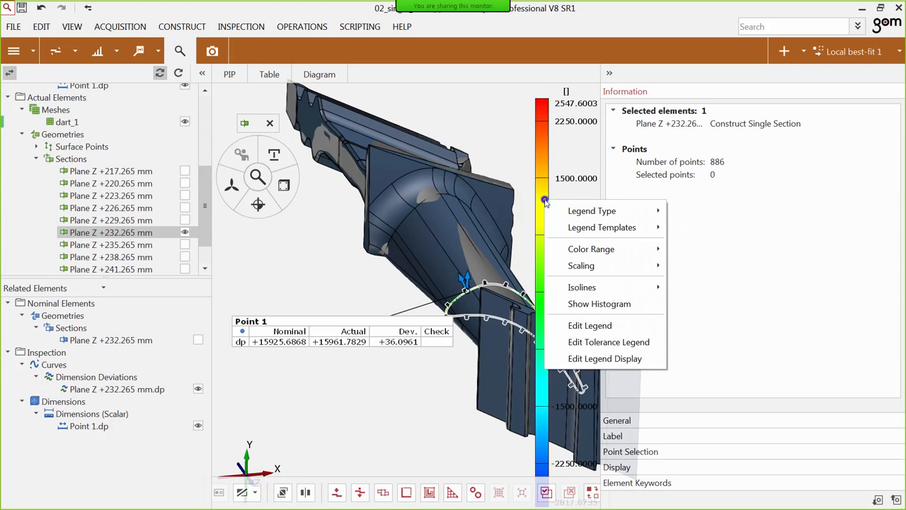
double_click(544, 190)
click(100, 159)
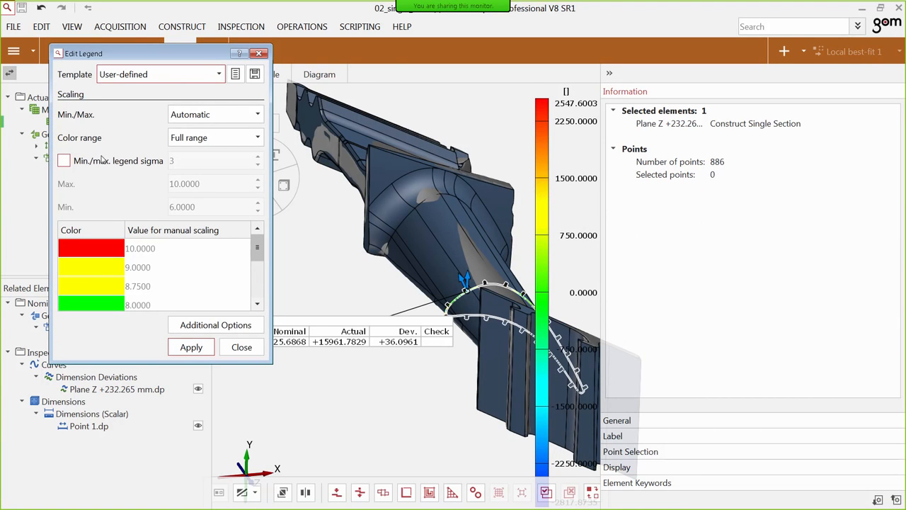
double_click(182, 161)
text(1)
key(Return)
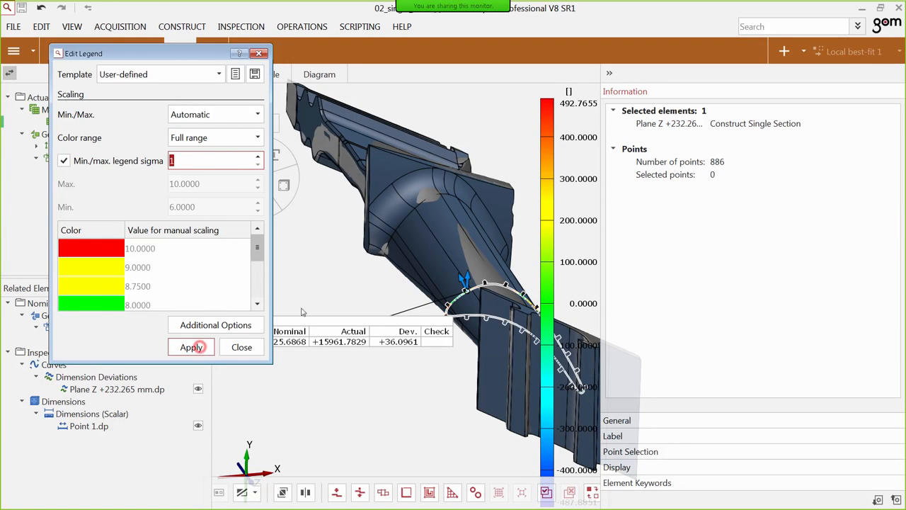
click(197, 350)
click(242, 346)
Show only the dimension deviation curve Plane Z +232.265 mm.dp from the inspection curves.
scroll(71, 159, up, 4)
click(39, 134)
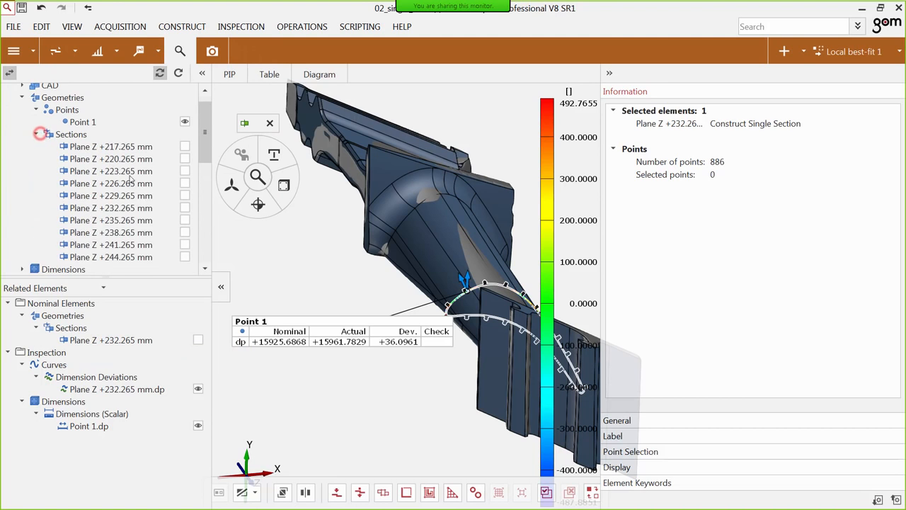
scroll(155, 206, down, 2)
scroll(160, 207, up, 1)
scroll(160, 209, down, 3)
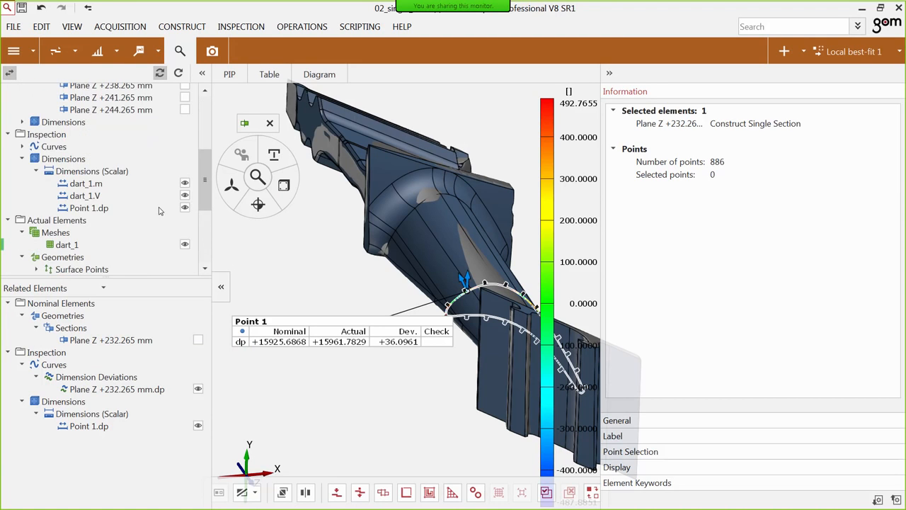
scroll(109, 203, up, 3)
scroll(109, 201, down, 2)
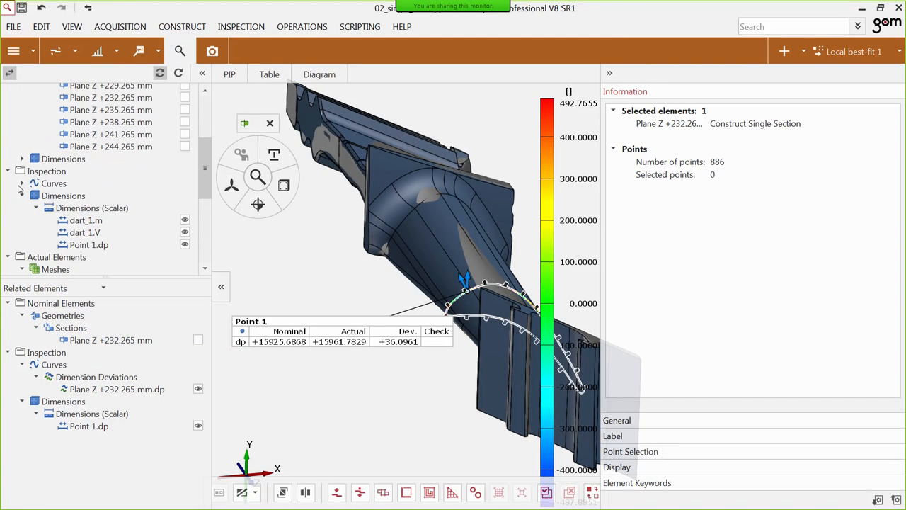
click(22, 183)
click(36, 196)
click(117, 208)
double_click(118, 213)
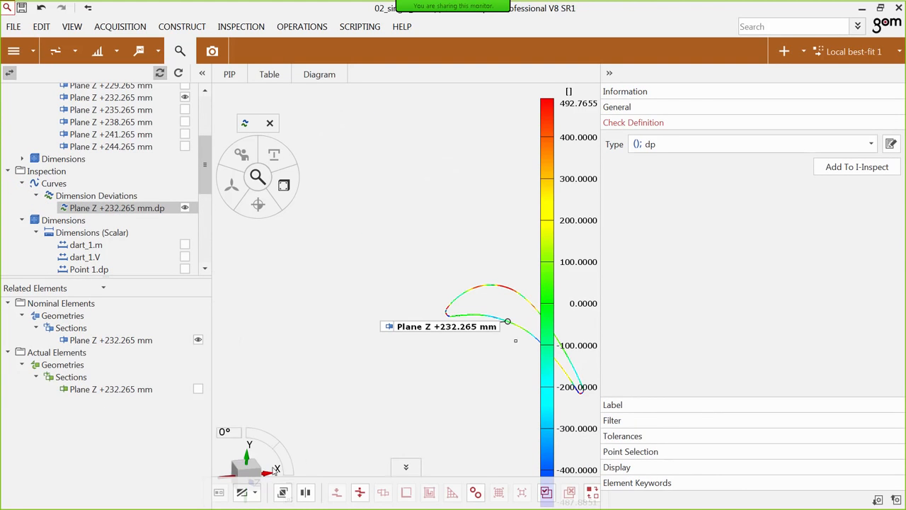
View the coloured section curve straight along the Z axis, hide its properties and enlarge it in the view.
click(407, 468)
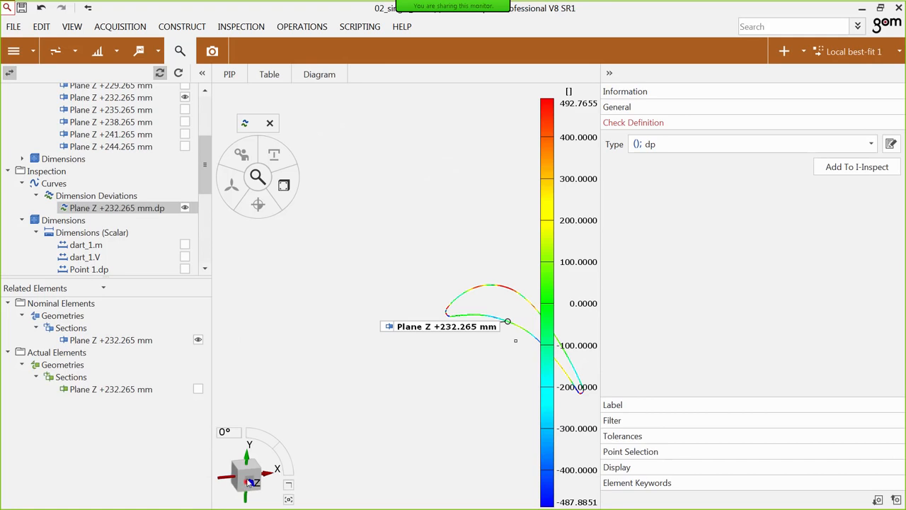
click(246, 484)
click(250, 482)
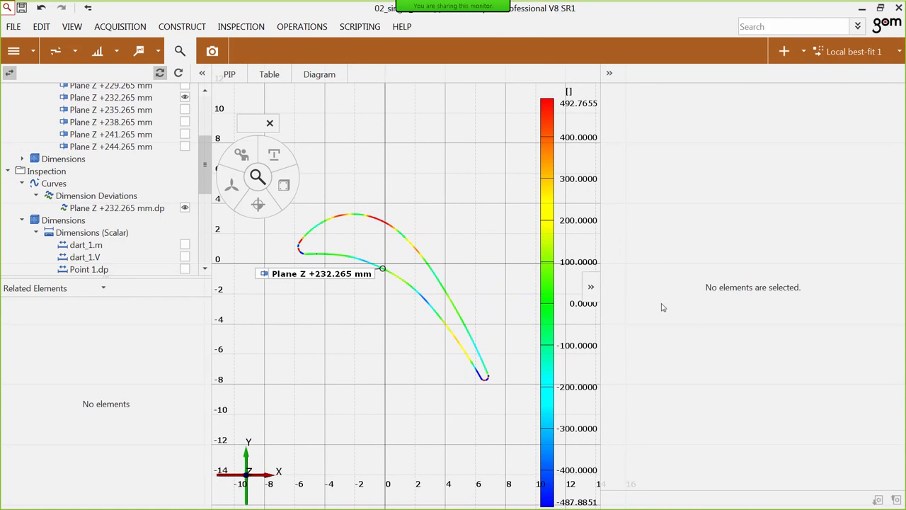
click(591, 287)
scroll(438, 266, up, 2)
right_drag(454, 273, 462, 273)
right_drag(521, 246, 536, 234)
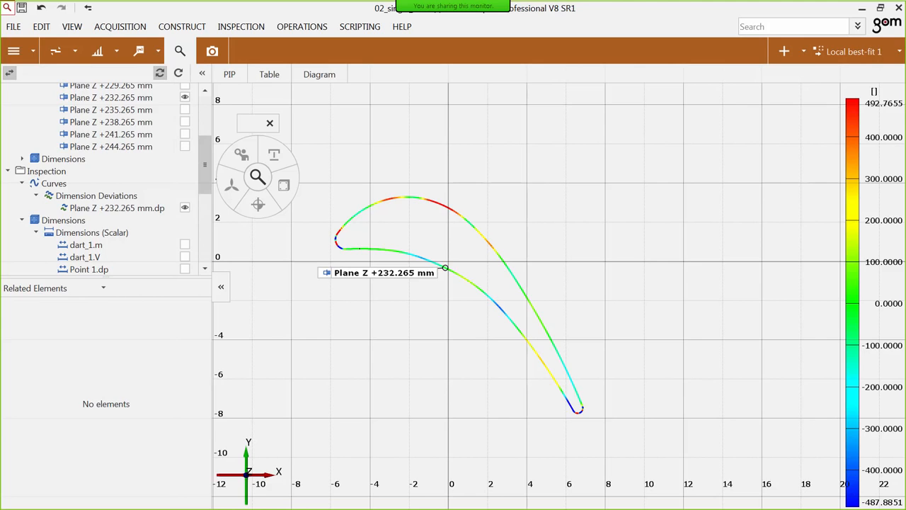
Switch to the presentation slide on pressure differences and examine the p_stat derivation.
key(alt+Tab)
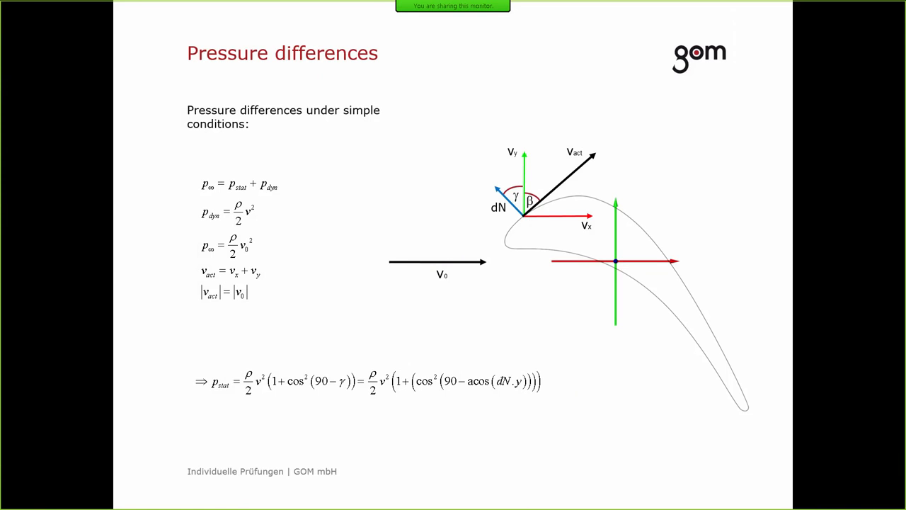
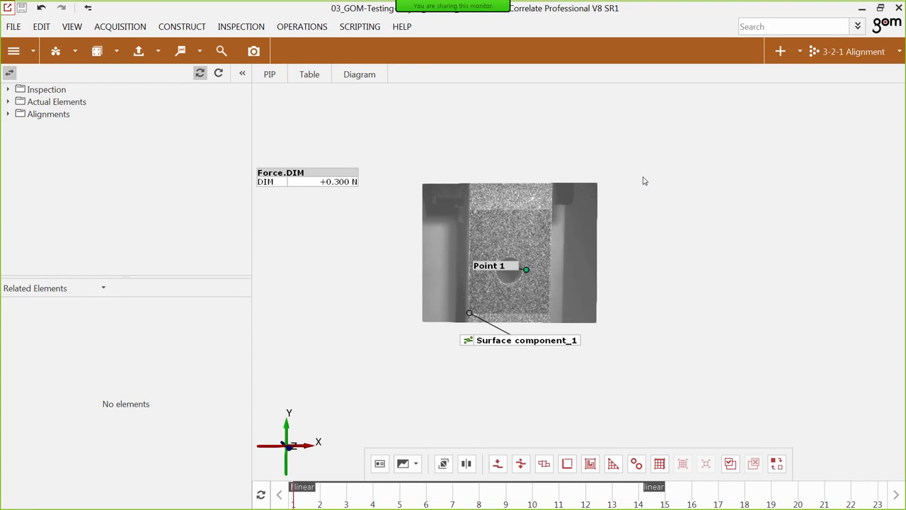
Start a cube-based 3D selection on the specimen surface and use Point 1 as the cube's center point.
click(506, 266)
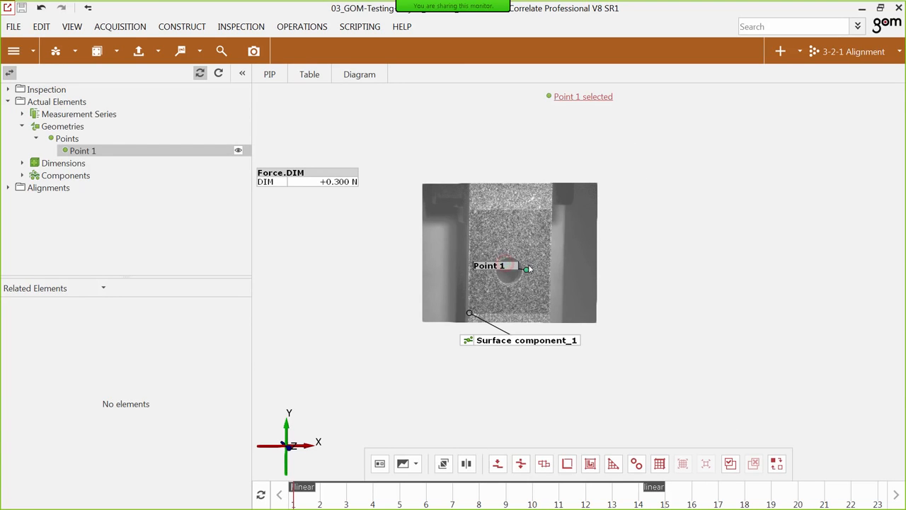
scroll(529, 269, up, 1)
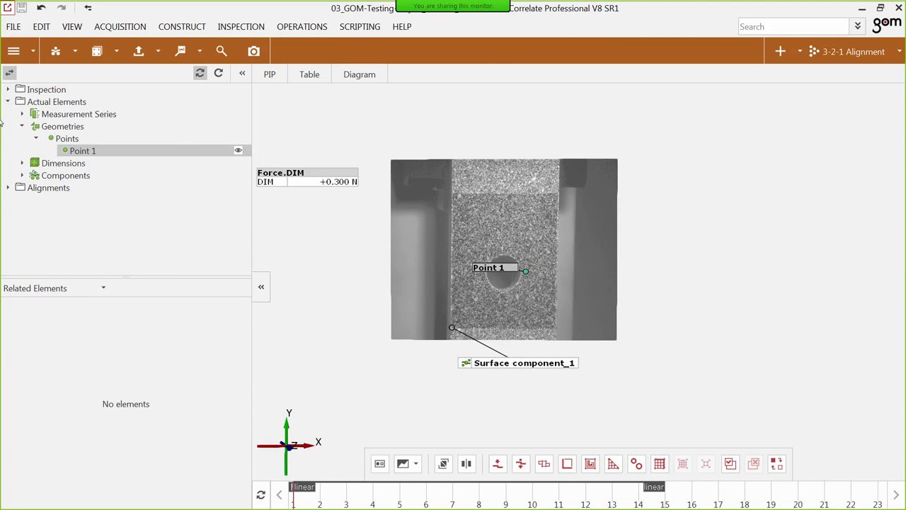
click(42, 27)
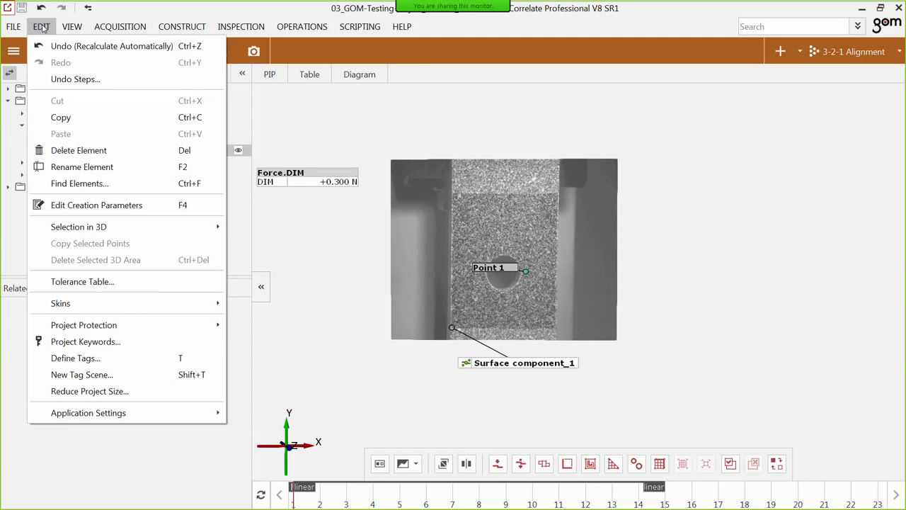
mouse_move(127, 231)
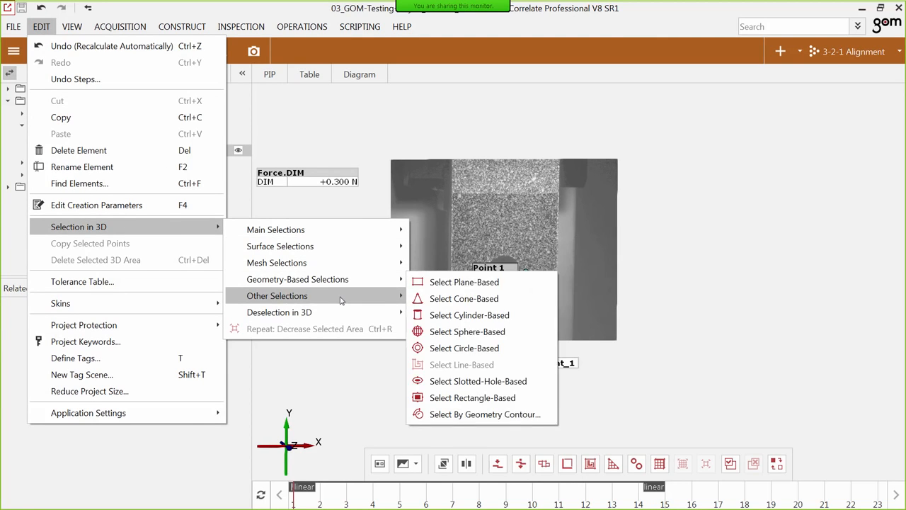
mouse_move(340, 300)
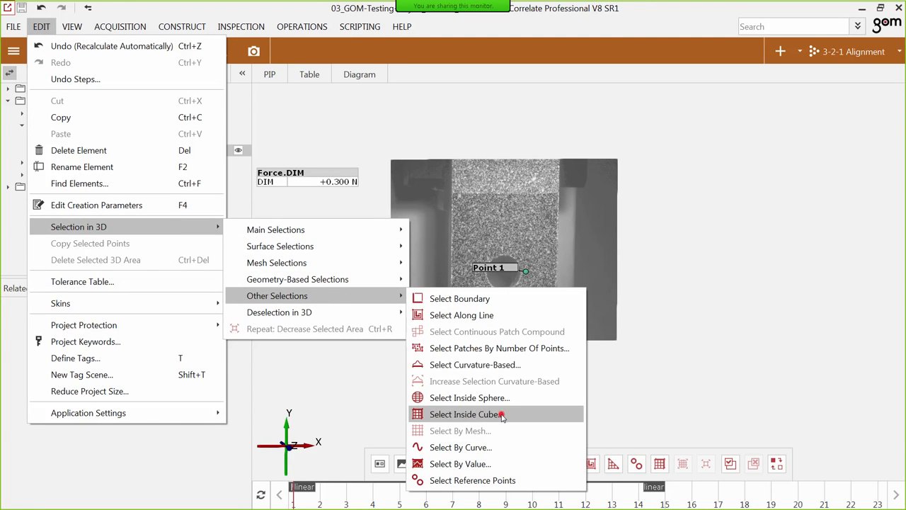
click(464, 414)
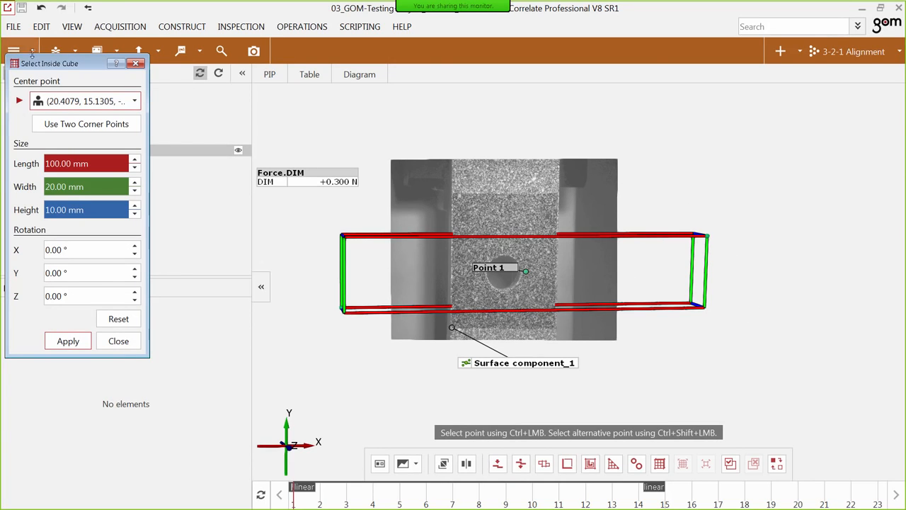
ctrl+click(508, 270)
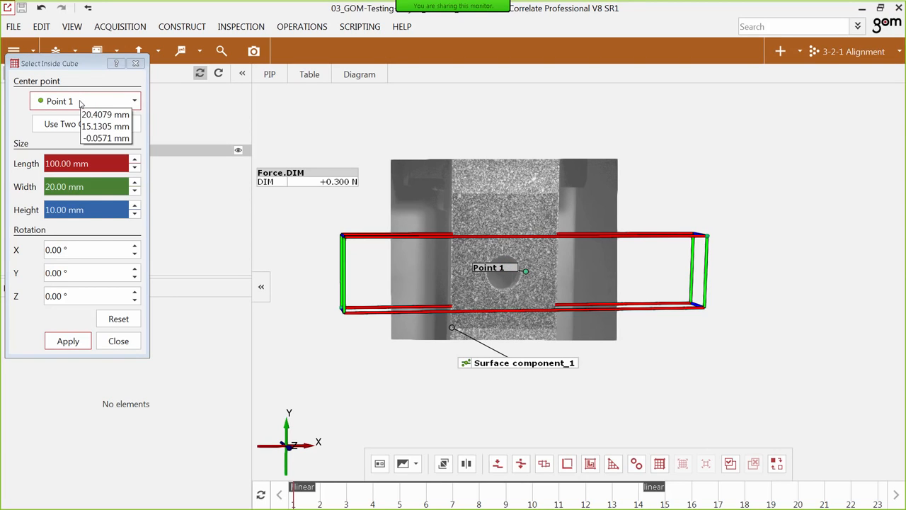
Select the surface area inside the cube with length 100 mm, width 20 mm and height 10 mm, and finish the cube selection.
scroll(65, 187, down, 1)
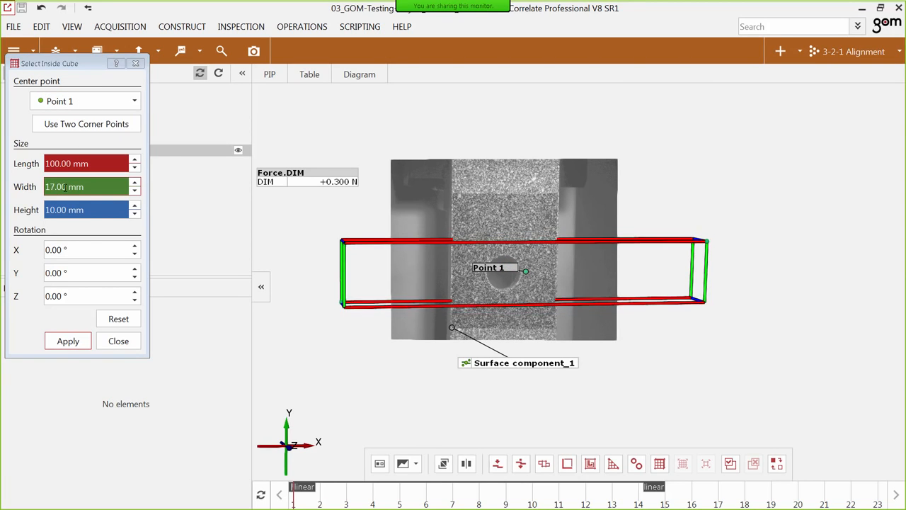
scroll(65, 187, up, 1)
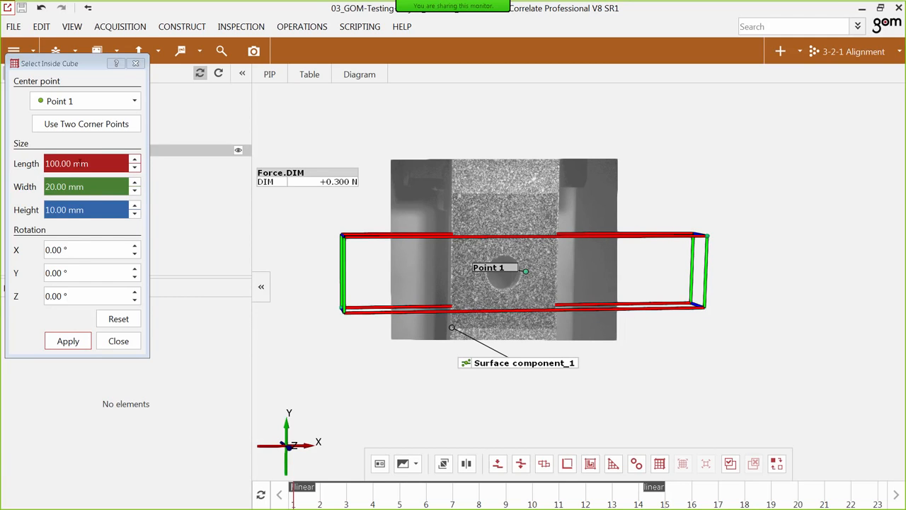
scroll(80, 164, down, 2)
scroll(79, 164, up, 2)
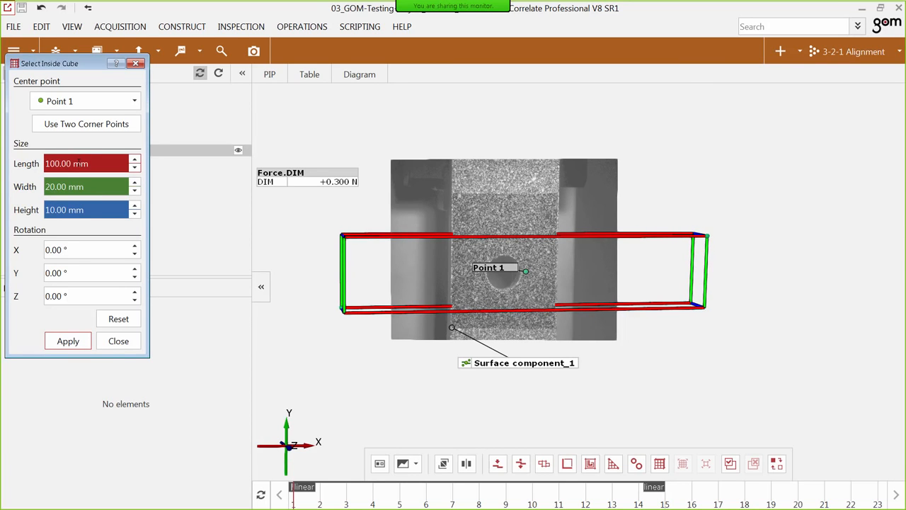
click(68, 342)
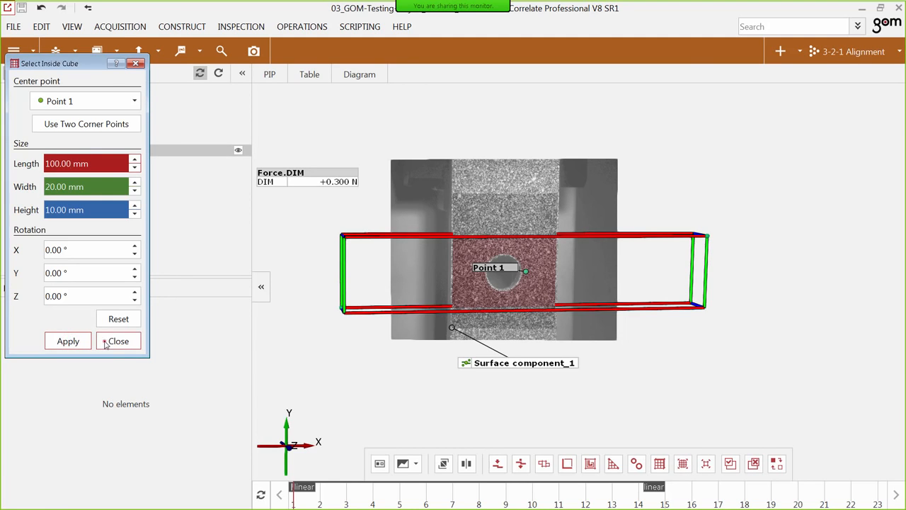
click(105, 343)
Create an Epsilon Y check with technical strain on the selected area of Surface component_1, named Surface component_1.epsY_area 1, and review it across the stages.
click(557, 363)
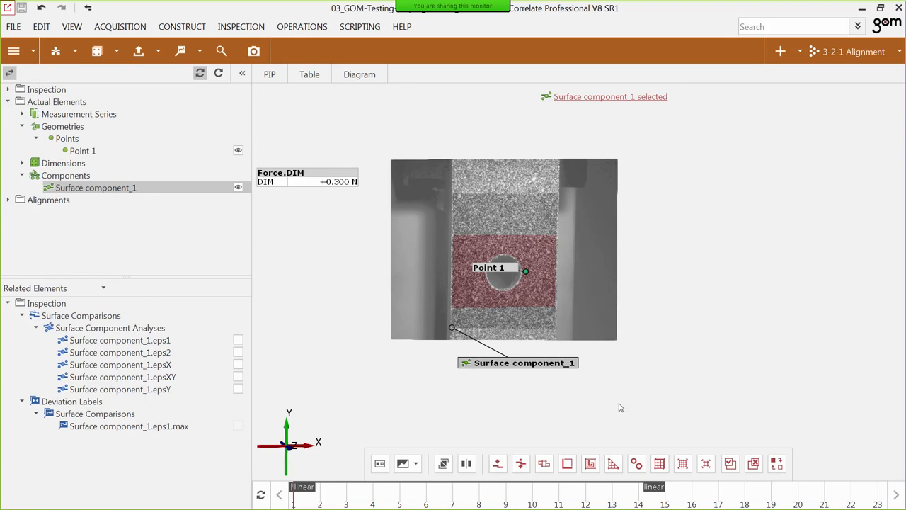
click(241, 26)
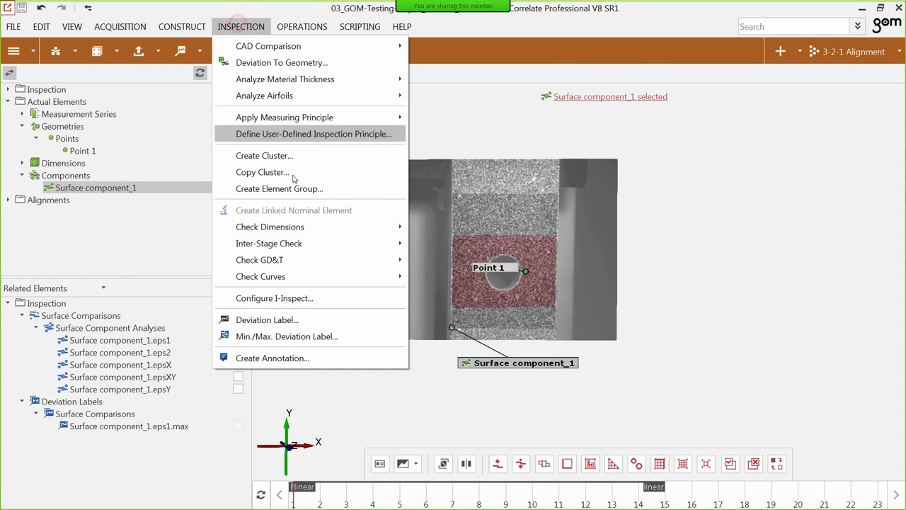
mouse_move(319, 231)
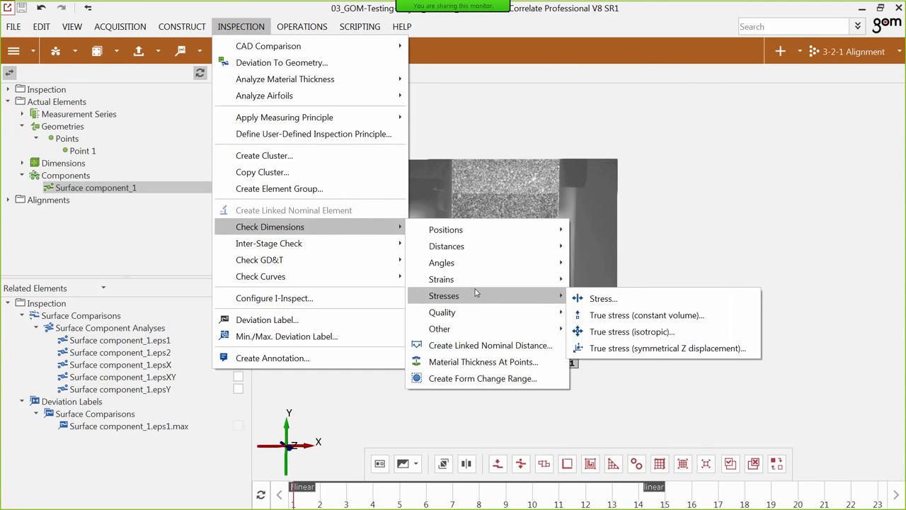
mouse_move(539, 278)
click(613, 298)
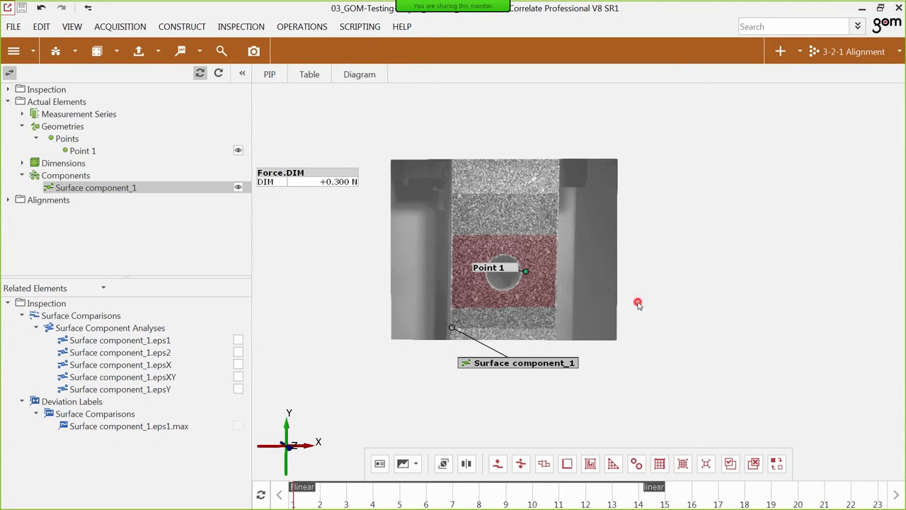
drag(125, 64, 203, 77)
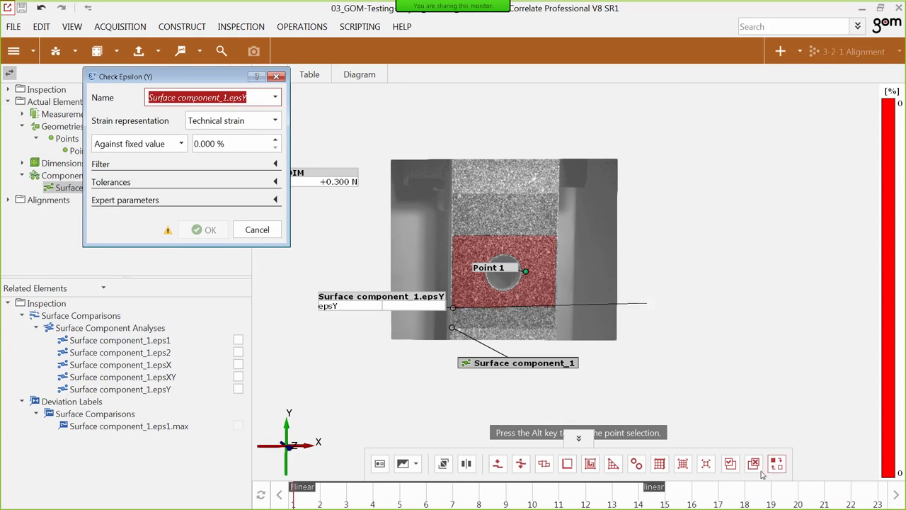
click(255, 97)
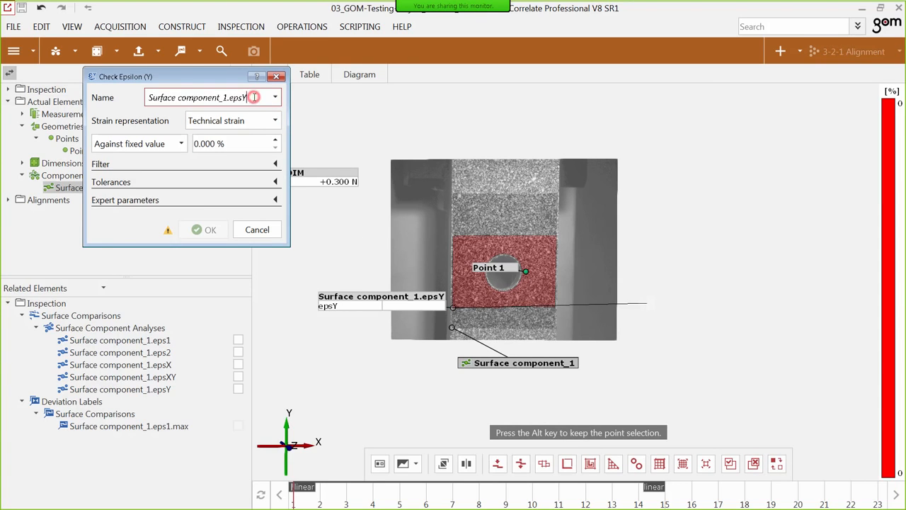
text(_area)
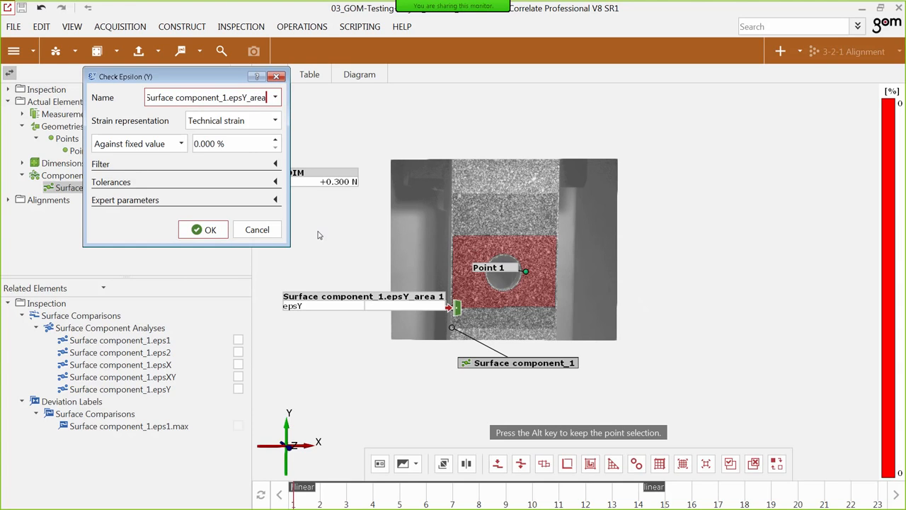
click(210, 230)
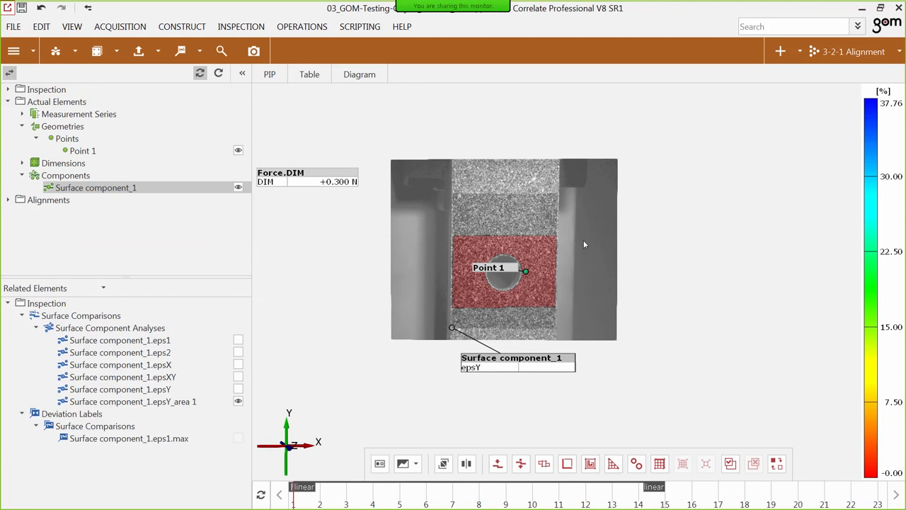
mouse_move(355, 505)
mouse_down()
mouse_move(655, 505)
mouse_move(295, 501)
mouse_up()
Start a stress check on Surface component_1 with a specimen width of 20 mm and a specimen thickness of 2 mm.
click(507, 361)
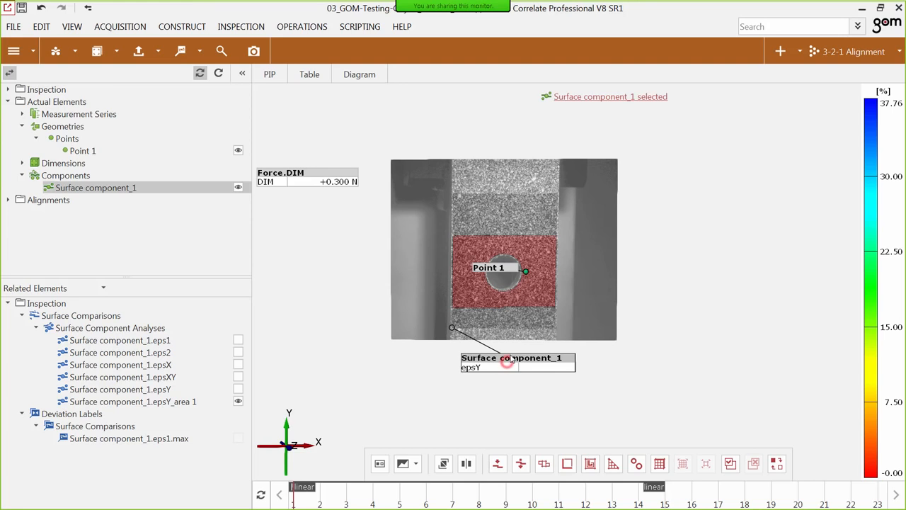
click(241, 26)
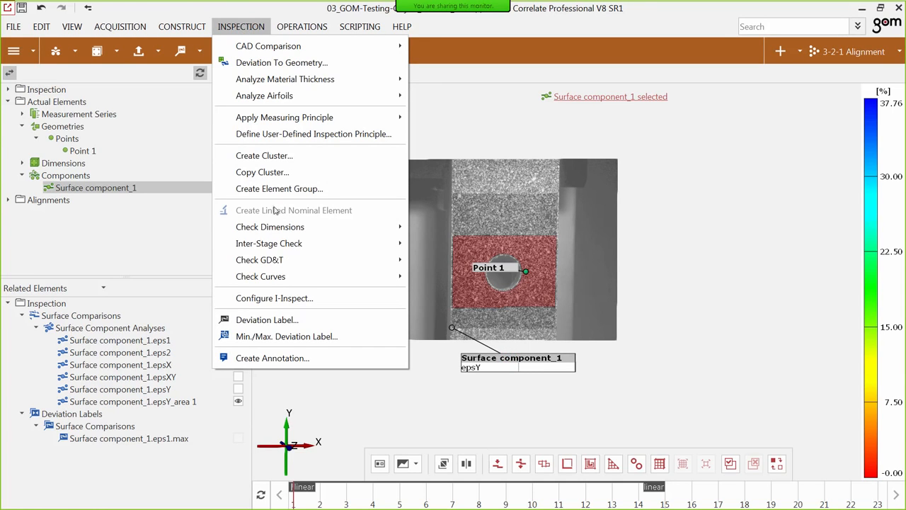
mouse_move(283, 227)
mouse_move(485, 296)
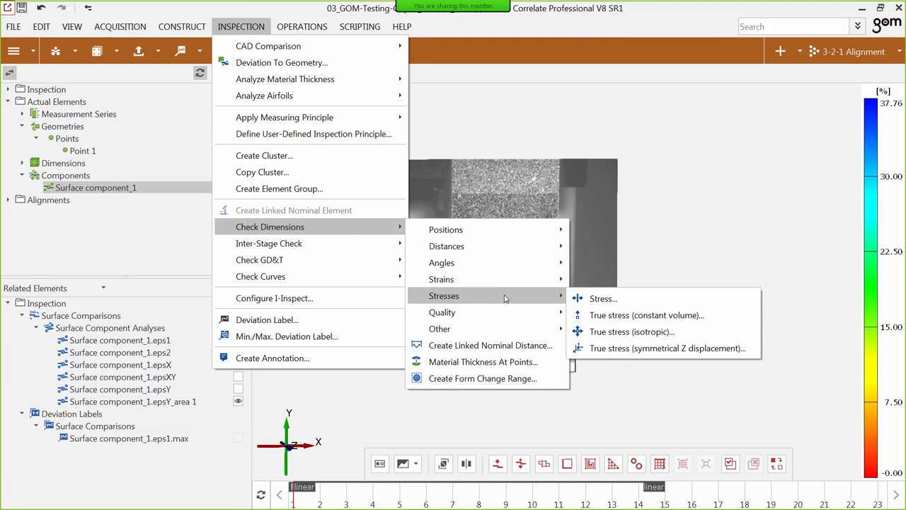
click(599, 300)
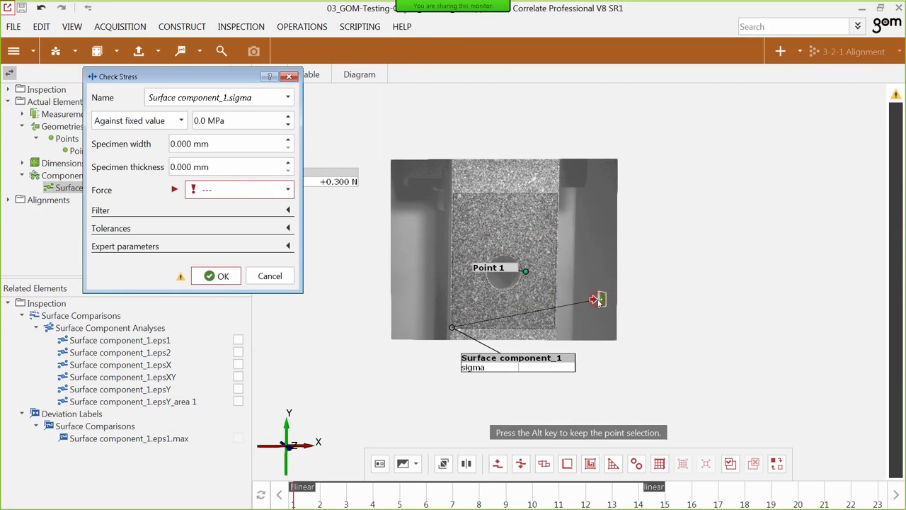
click(172, 143)
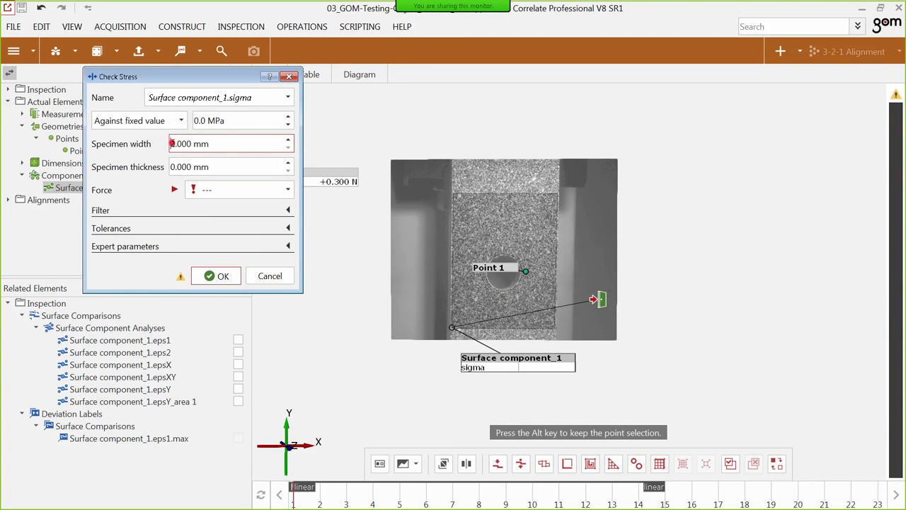
text(2)
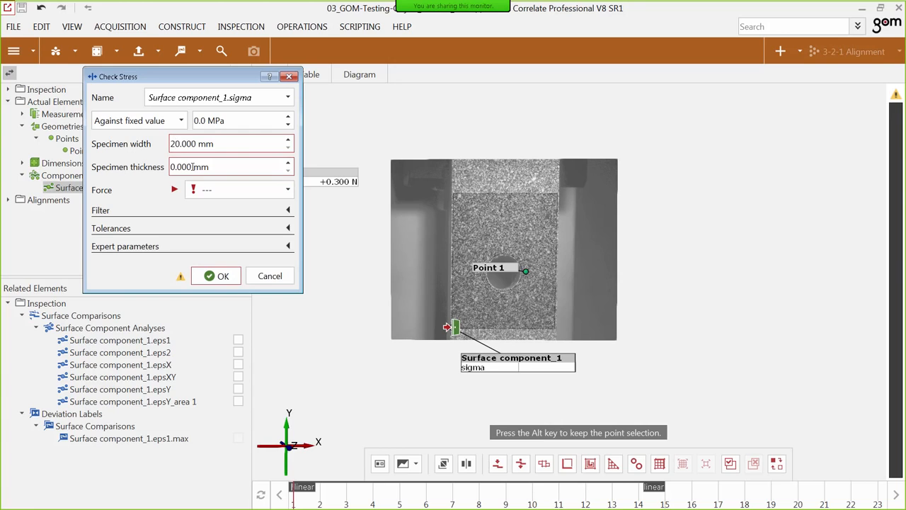
click(172, 166)
key(Delete)
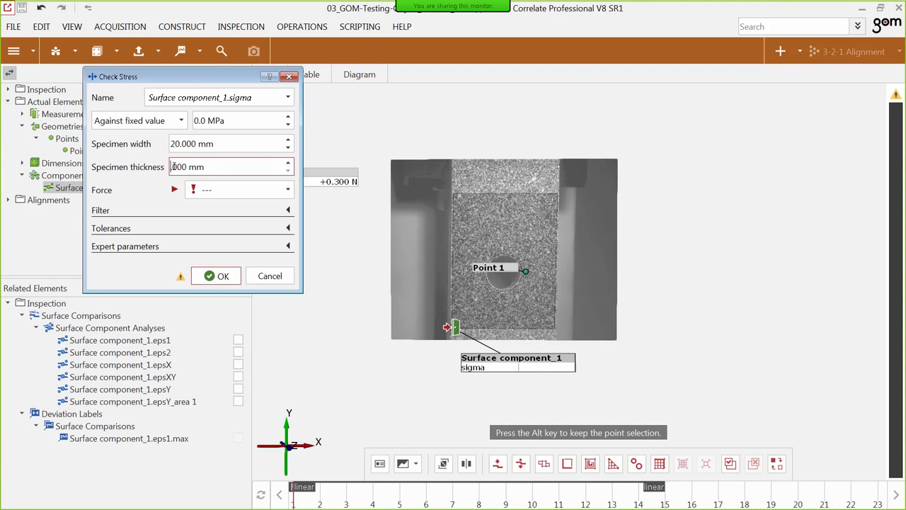
text(2)
Assign the value element Force as the stress check's force and create the check.
click(219, 189)
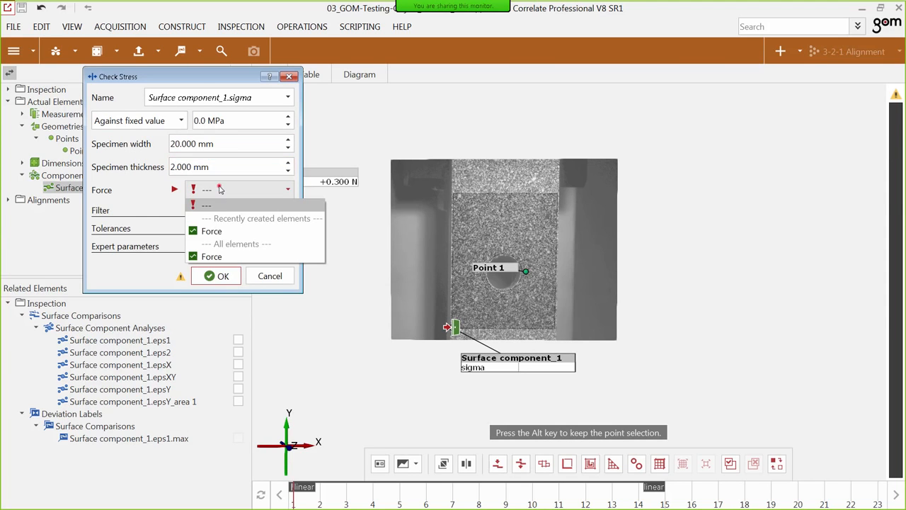
click(228, 233)
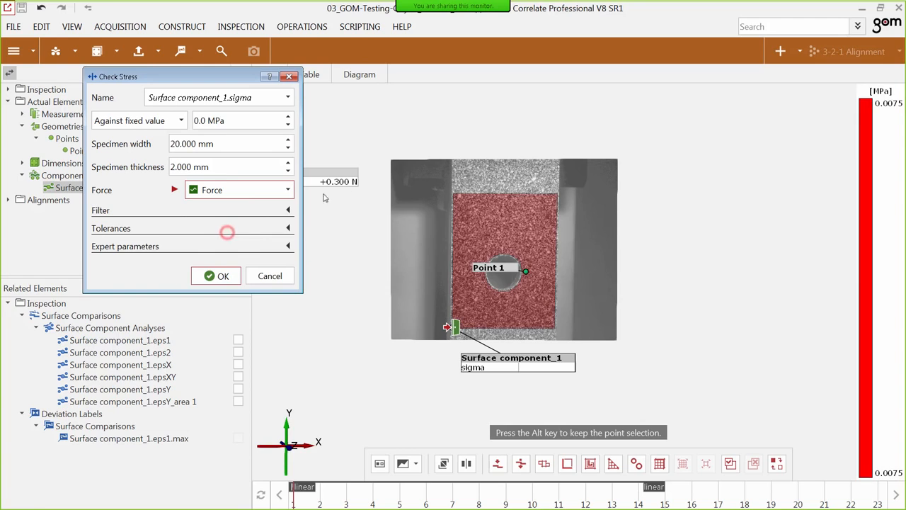
click(213, 282)
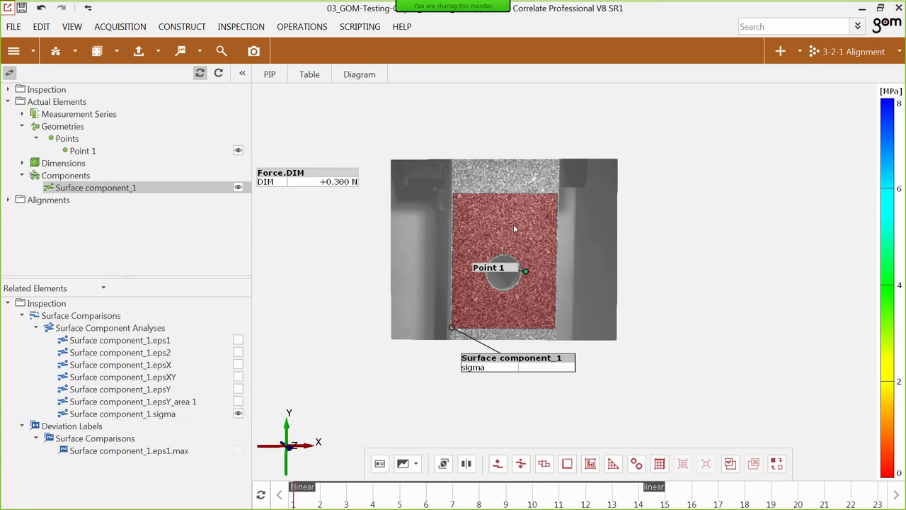
Create an arithmetic mean deviation label for the whole area of the Surface component_1.sigma stress check.
click(500, 366)
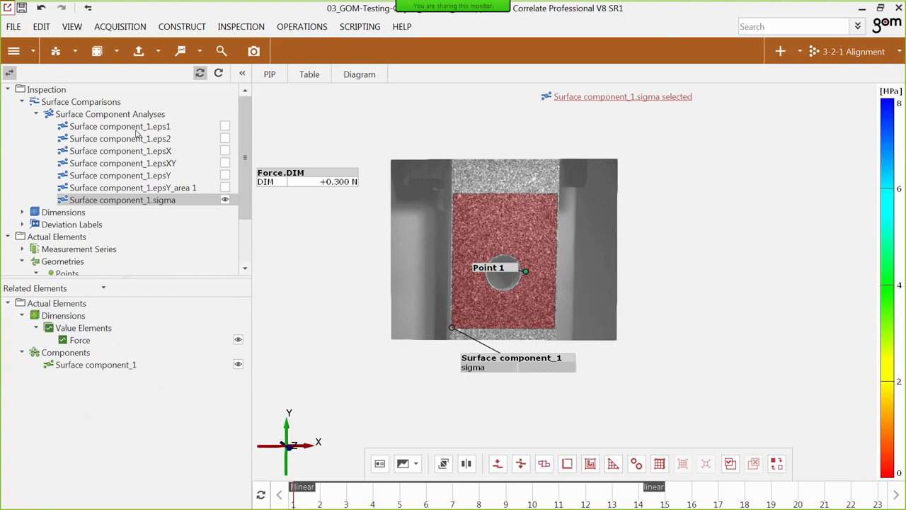
click(157, 200)
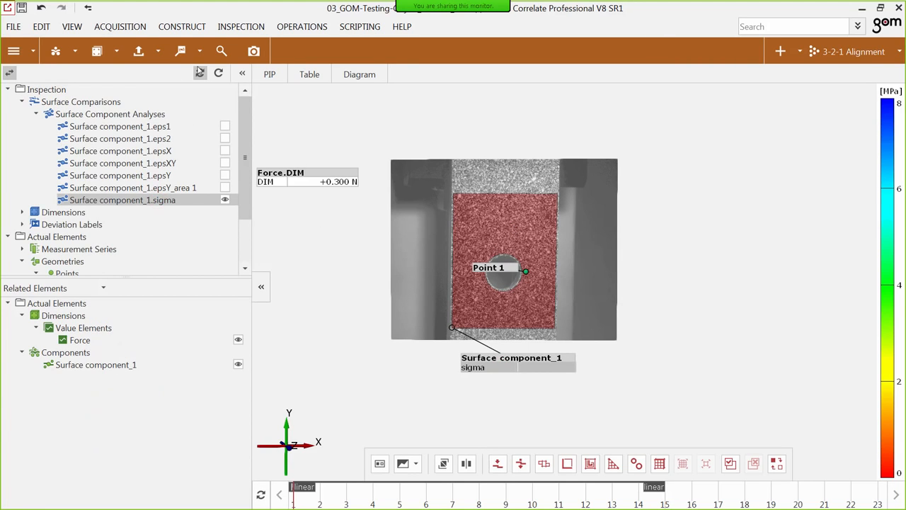
right_click(303, 156)
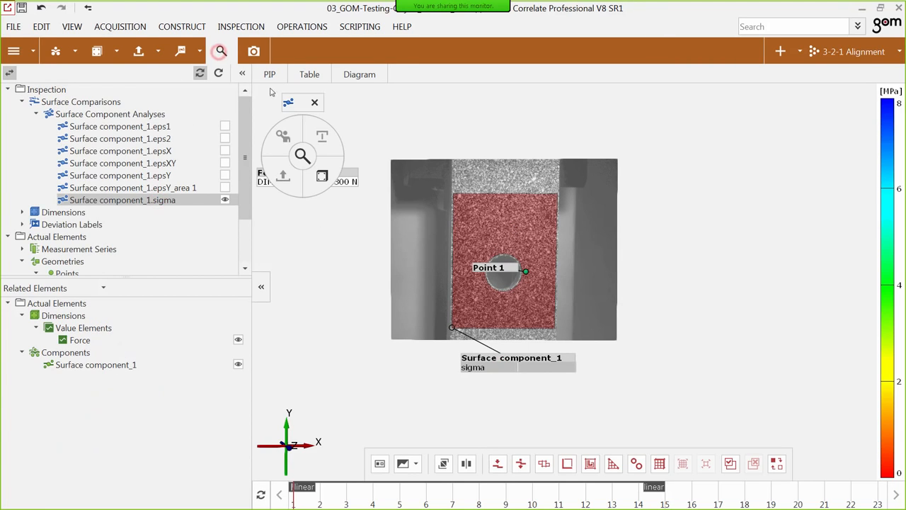
click(320, 172)
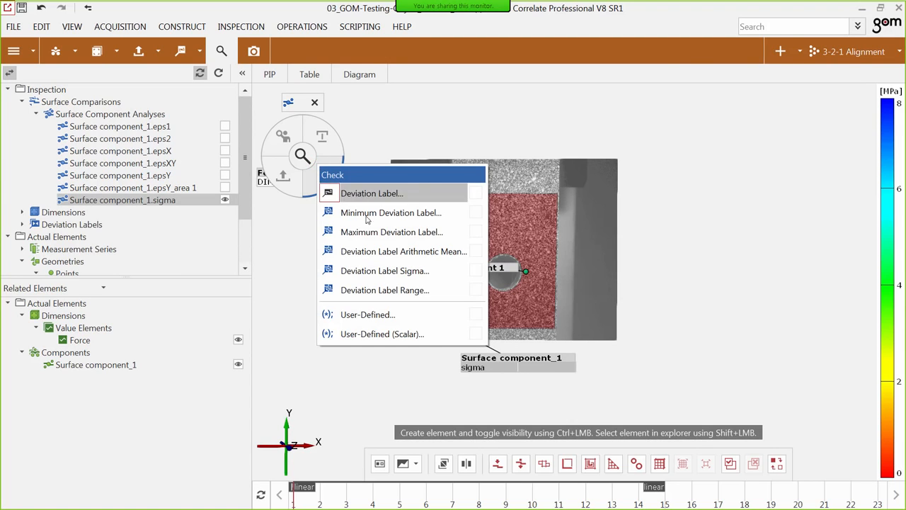
click(399, 252)
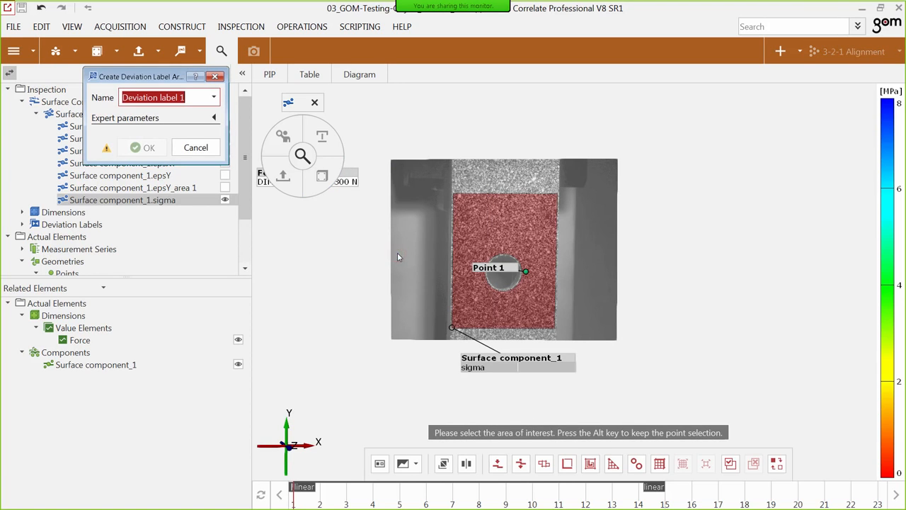
click(732, 464)
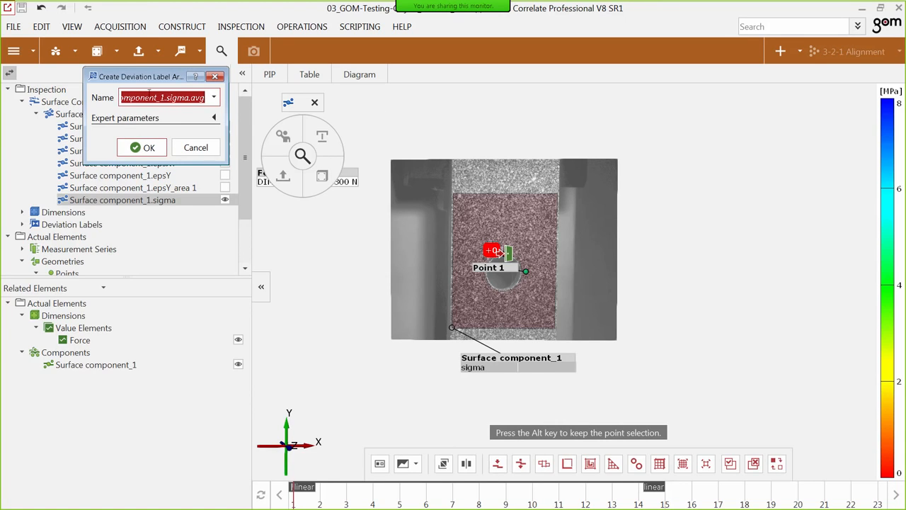
click(145, 148)
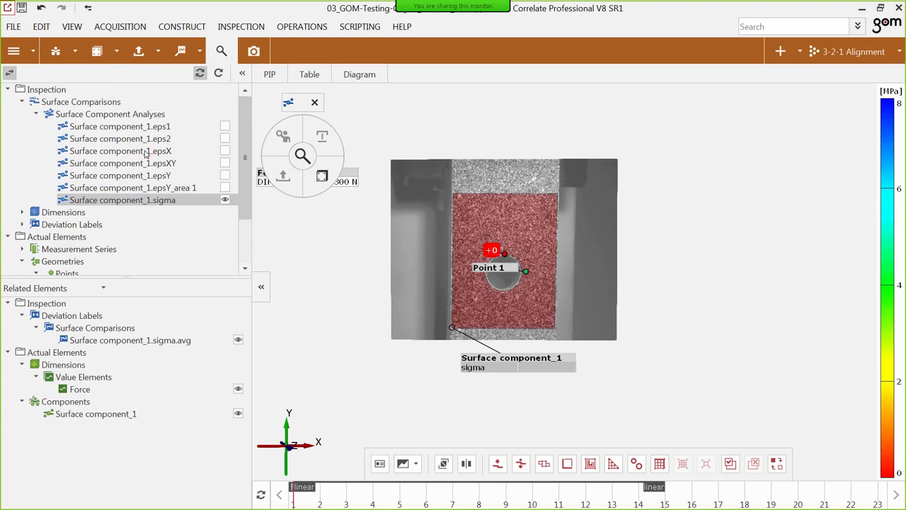
Show Surface component_1.epsY_area 1 and create an arithmetic mean deviation label from the whole surface for it.
click(225, 187)
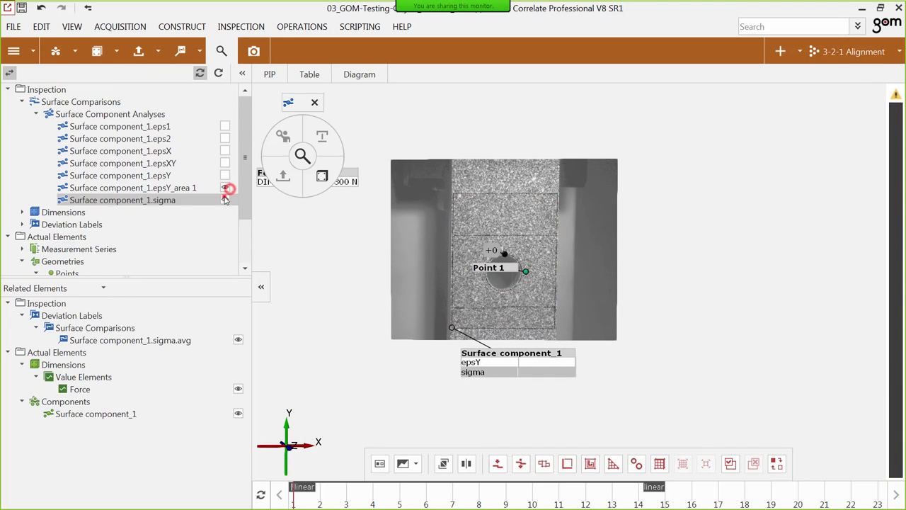
click(190, 187)
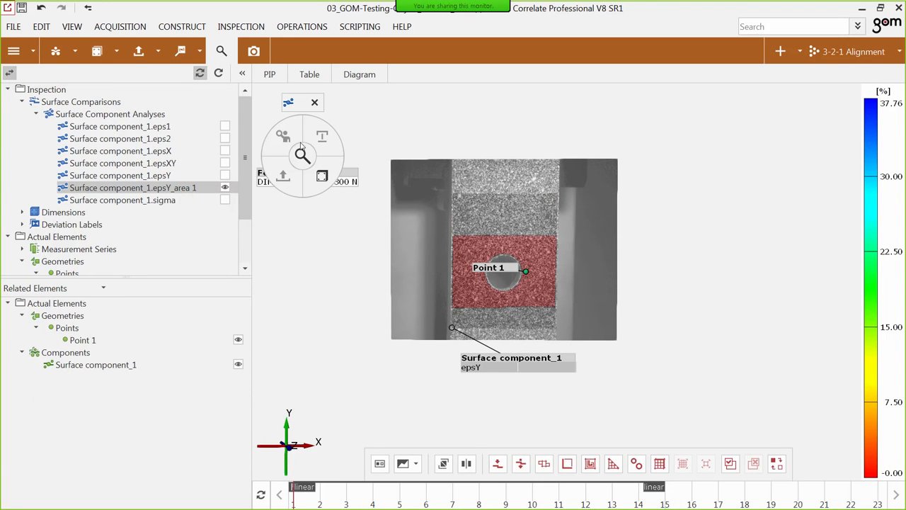
click(332, 166)
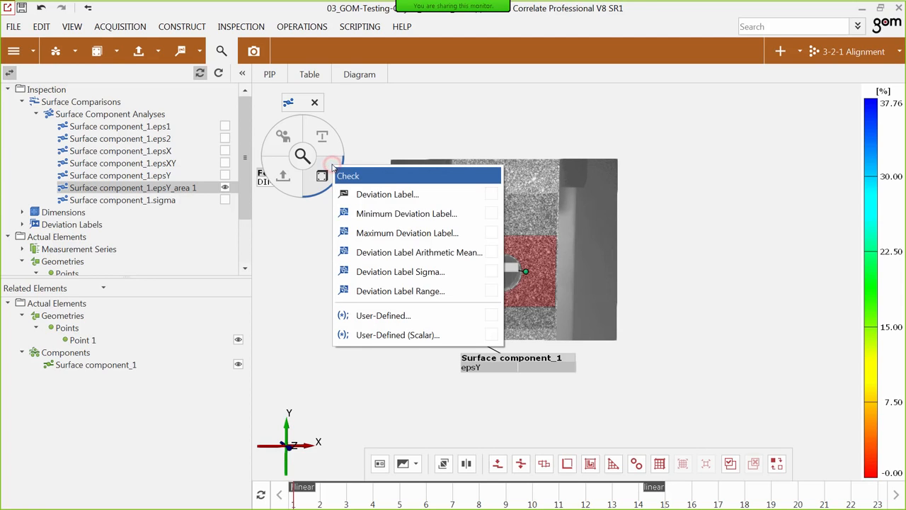
click(420, 252)
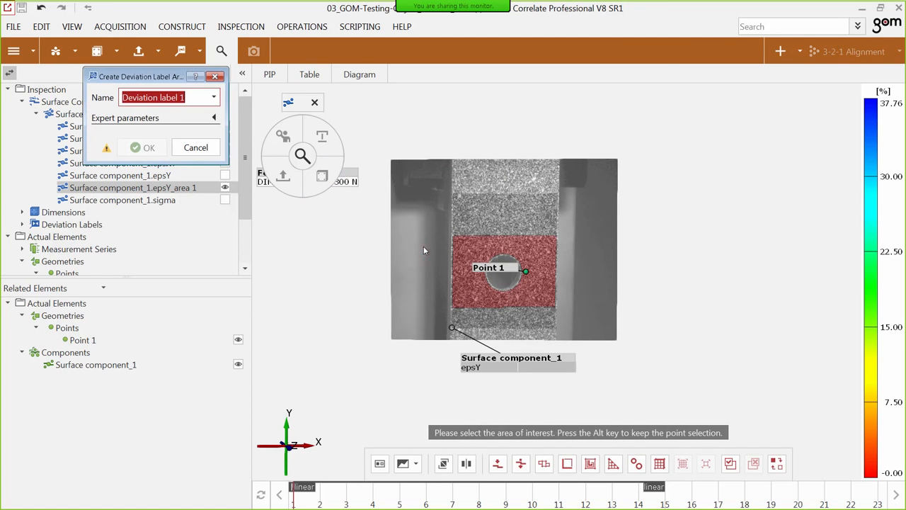
click(731, 460)
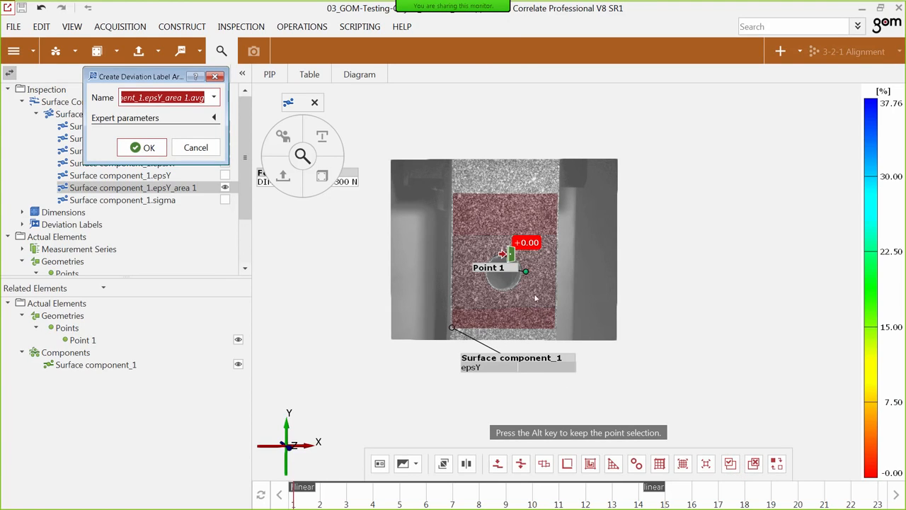
click(137, 149)
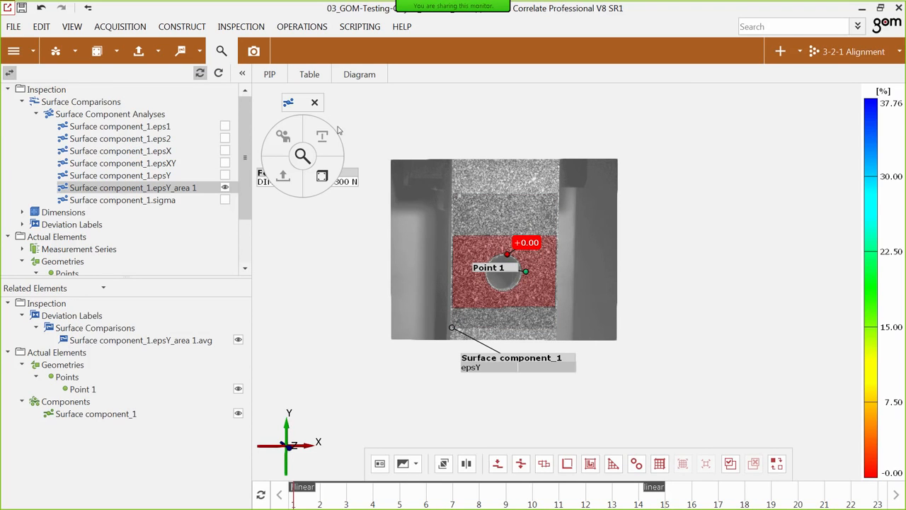
click(288, 103)
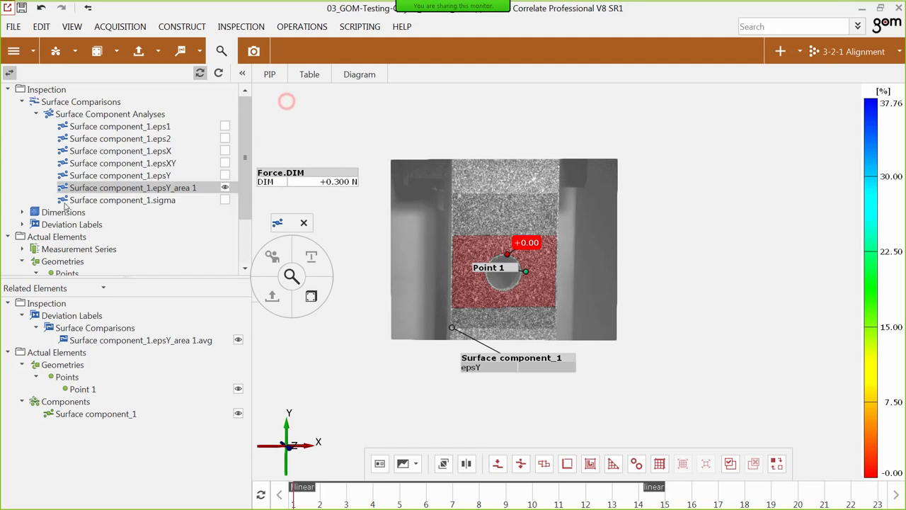
Set the diagram curve visibility of the epsY_area 1.avg and sigma.avg deviation labels to Element visible in explorer.
click(21, 224)
click(36, 237)
scroll(177, 262, down, 1)
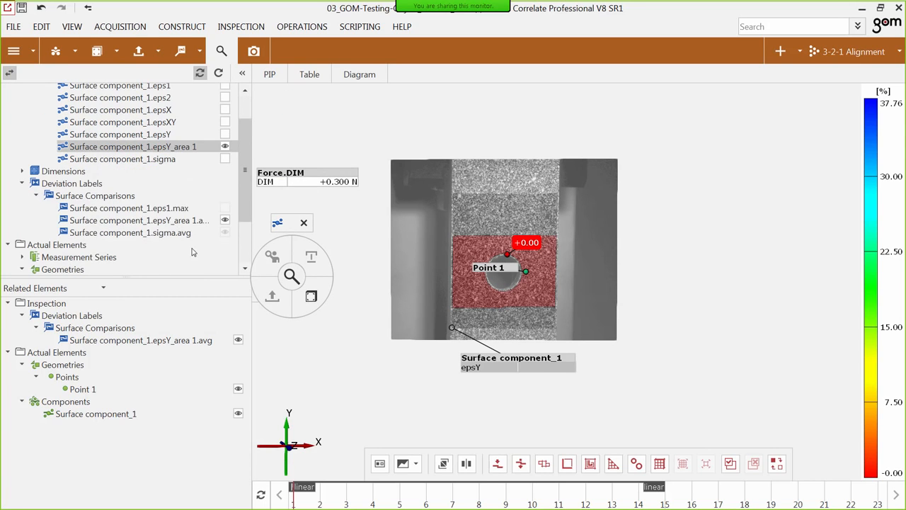
click(180, 221)
ctrl+click(180, 233)
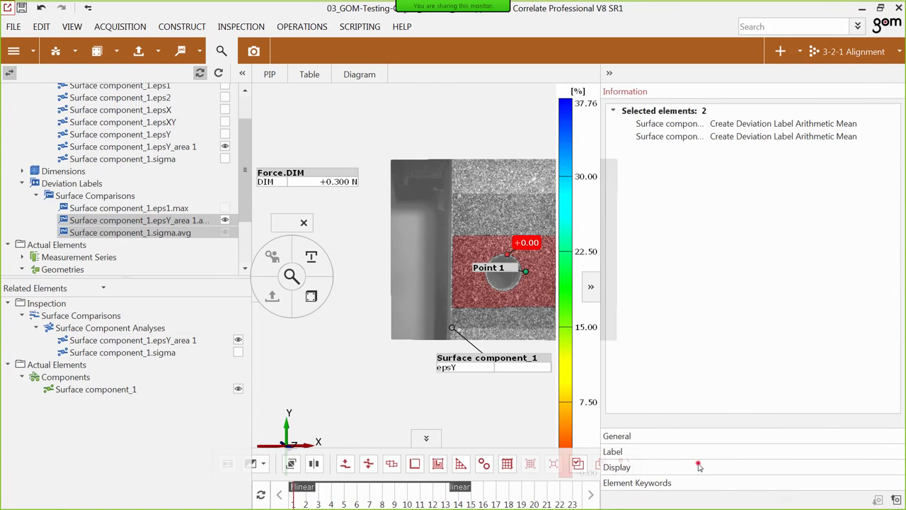
click(698, 464)
click(821, 216)
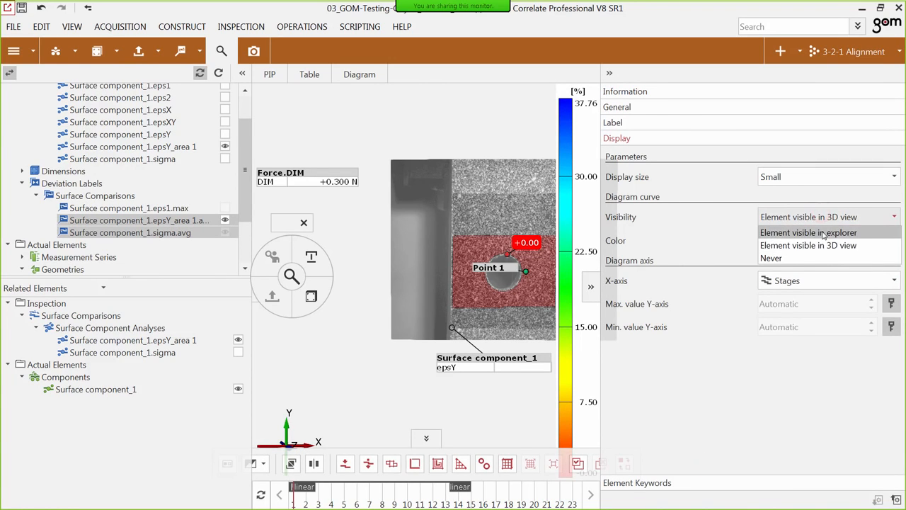
click(822, 230)
click(593, 288)
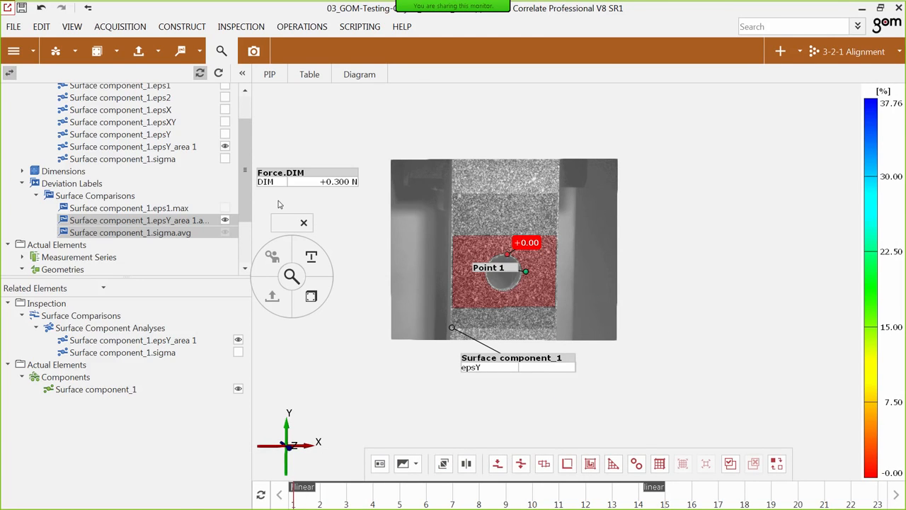
Display the diagrams of the mean Epsilon Y and mean stress labels and review their curves over the stages.
click(353, 77)
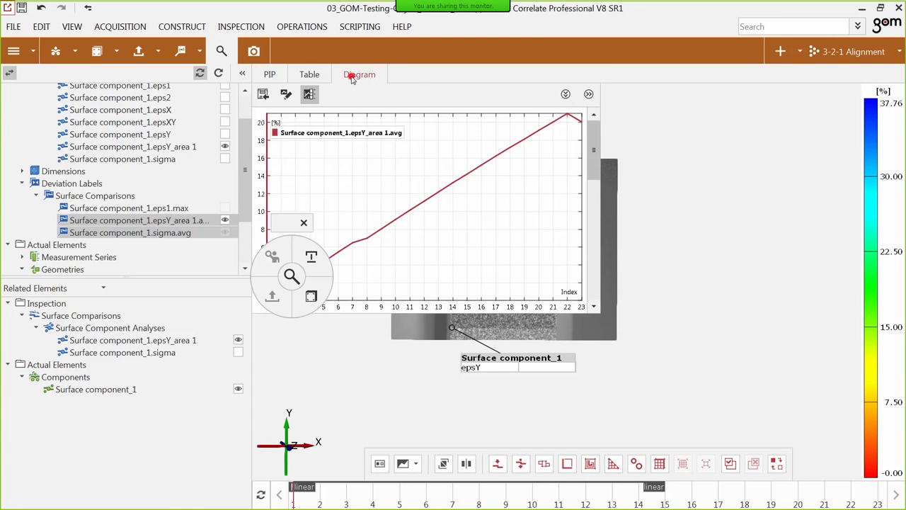
drag(284, 223, 172, 282)
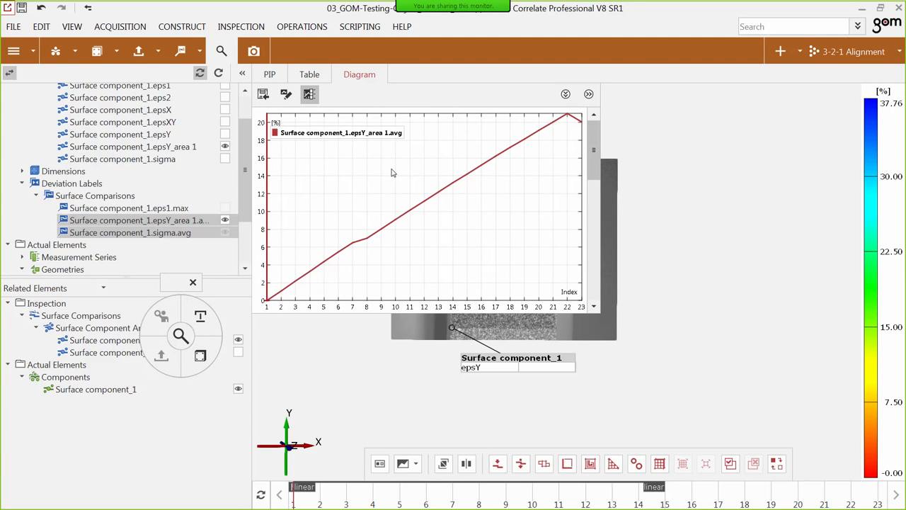
scroll(391, 173, down, 2)
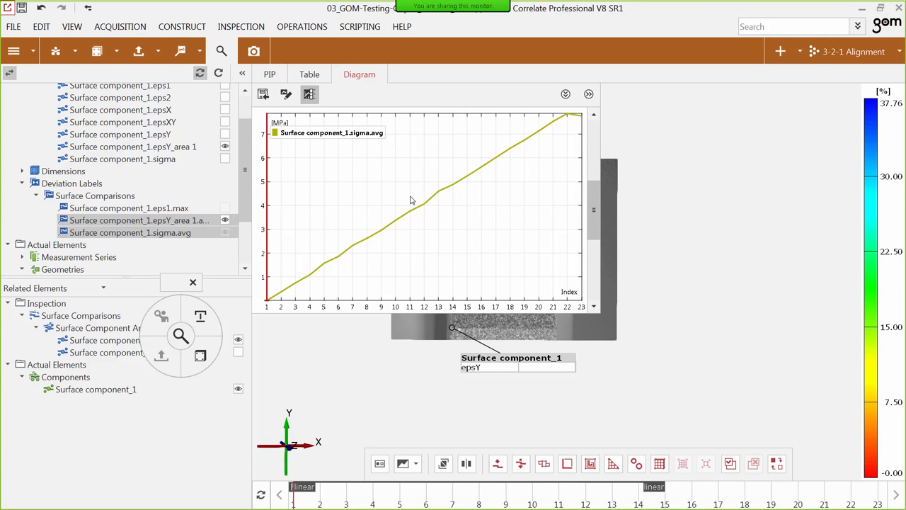
Set the X-axis of the Surface component_1.sigma.avg diagram to the deviation label Surface component_1.epsY_area 1.avg.
click(436, 199)
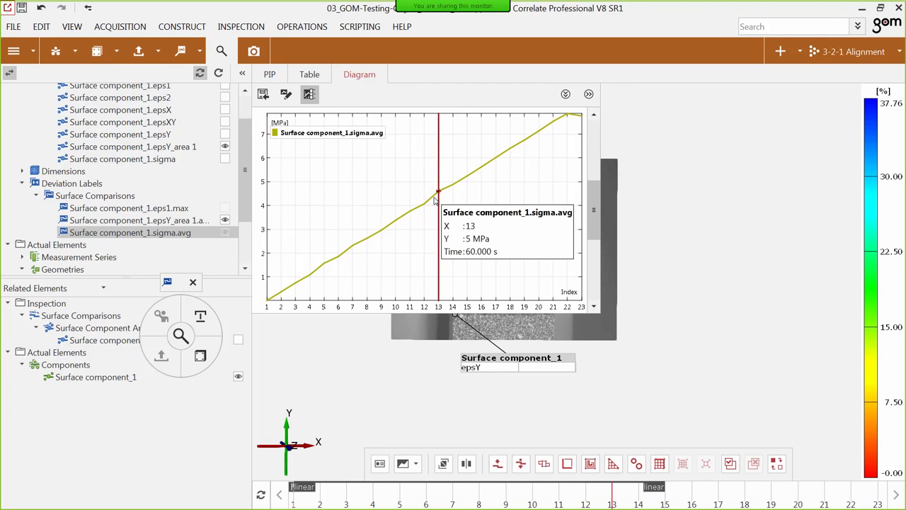
double_click(358, 133)
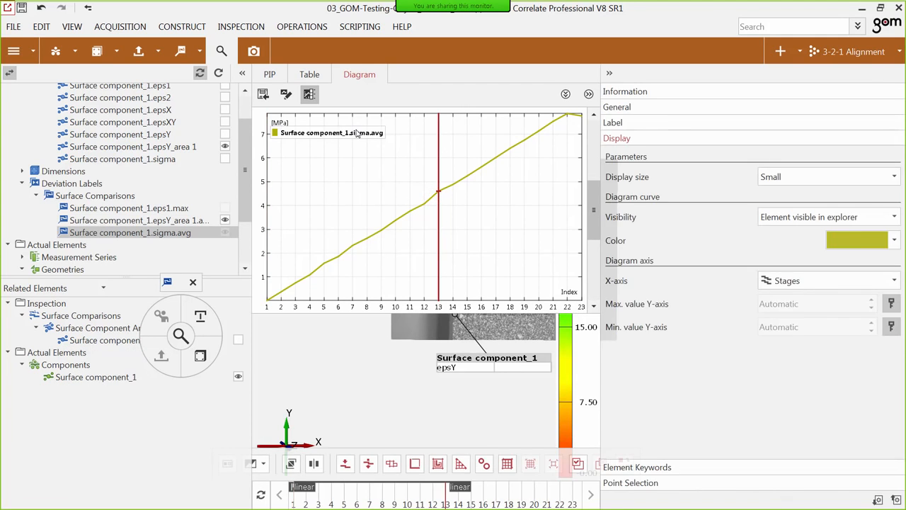
click(805, 282)
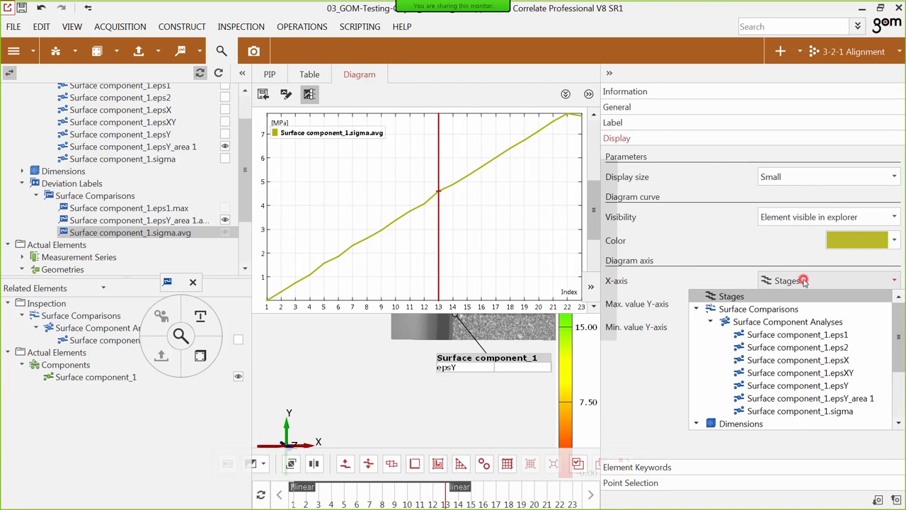
scroll(821, 363, down, 3)
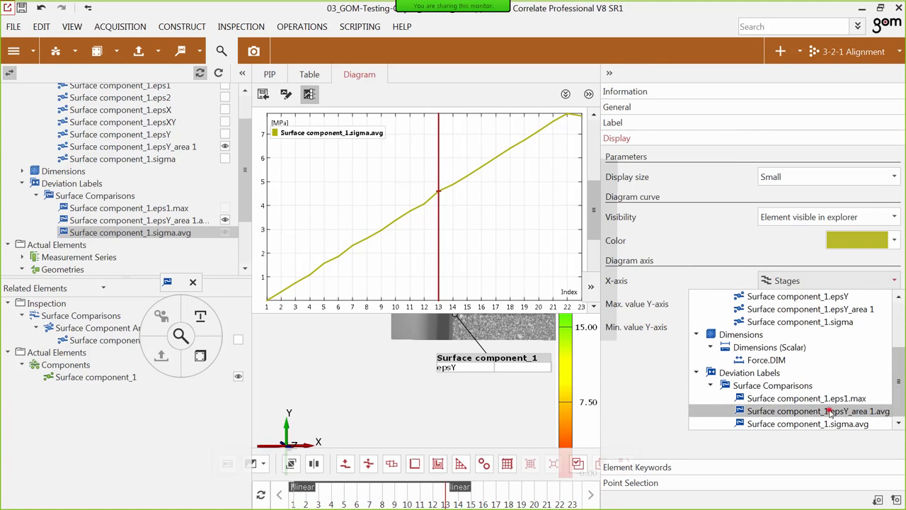
click(829, 411)
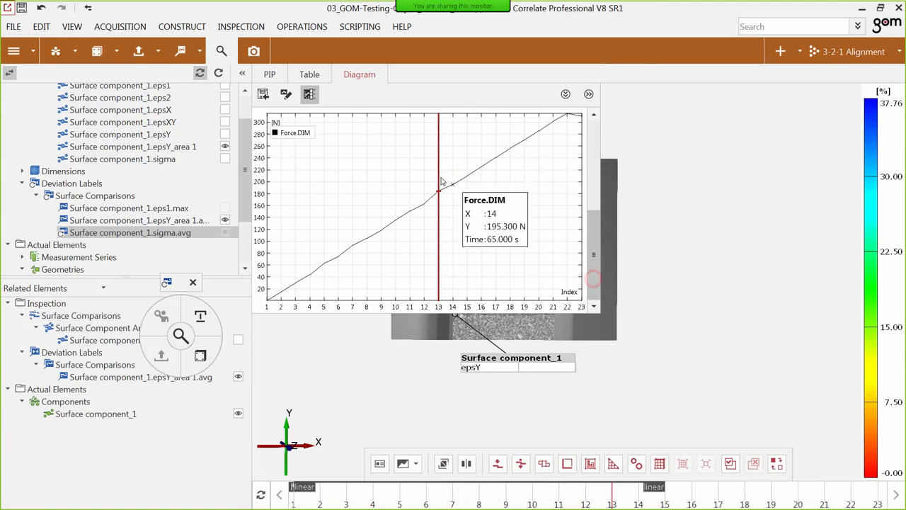
Go to stage 22 and examine the mean stress over mean strain diagram with the specimen placed beside it.
click(564, 255)
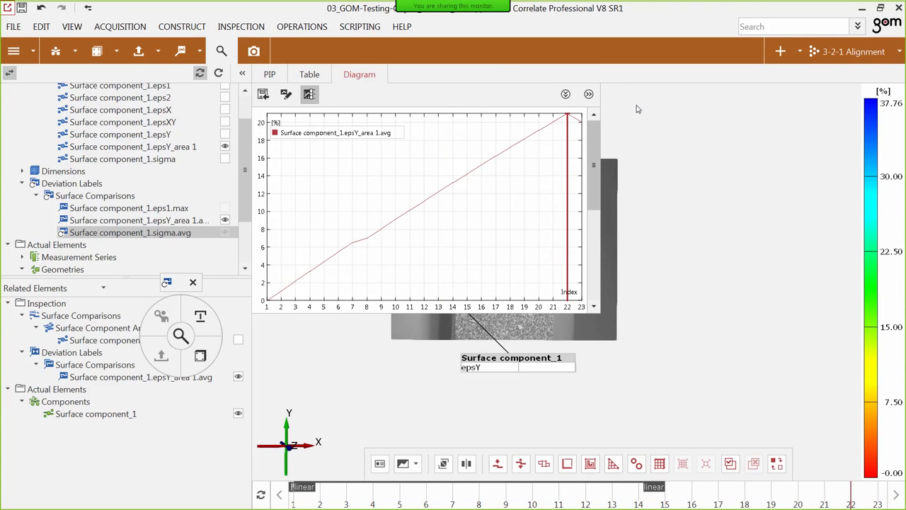
click(175, 236)
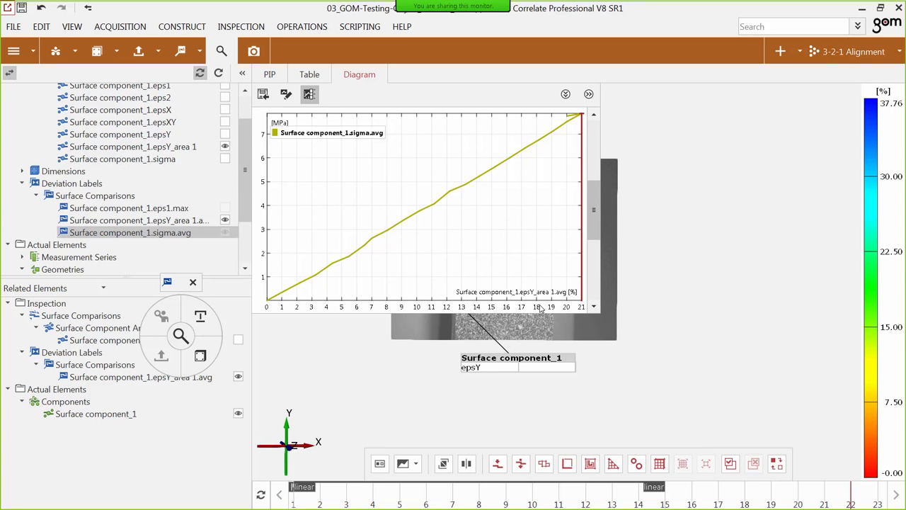
middle_drag(529, 334, 663, 378)
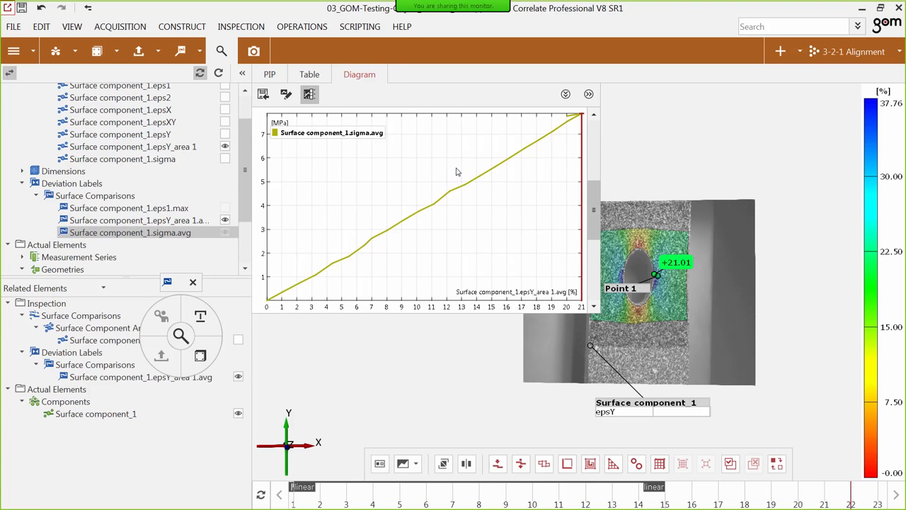
Start a user-defined scalar check on Surface component_1 with the abbreviation mE.
click(681, 405)
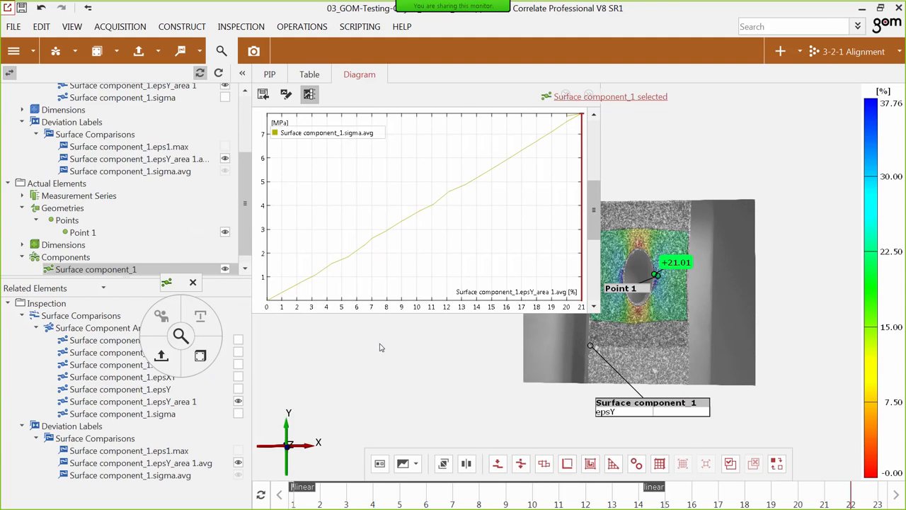
drag(178, 286, 319, 312)
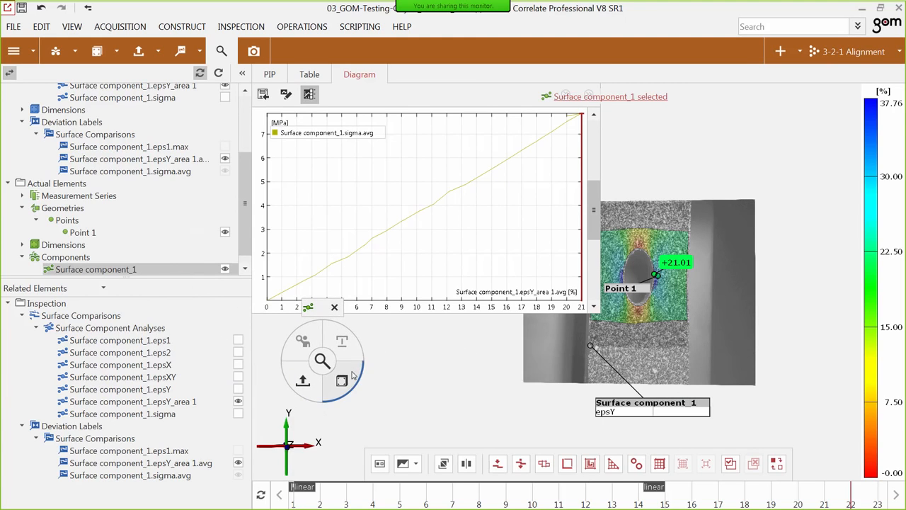
click(352, 375)
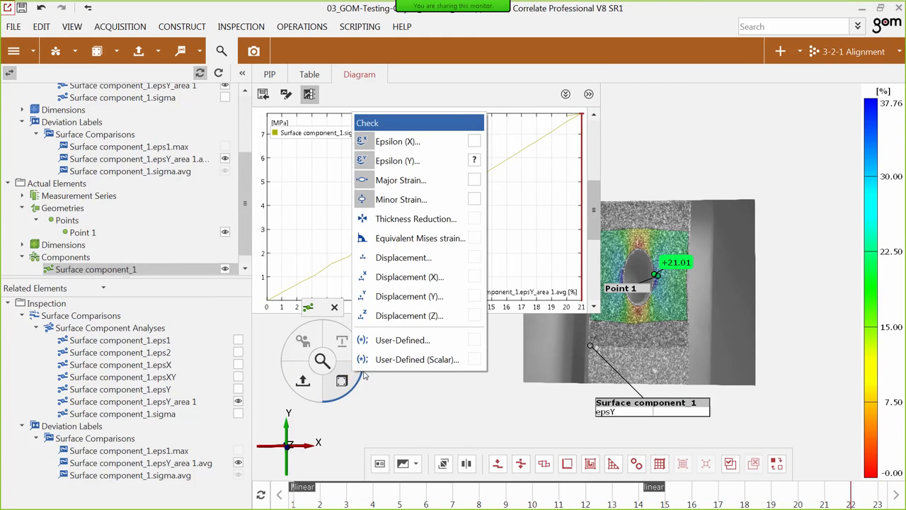
click(414, 359)
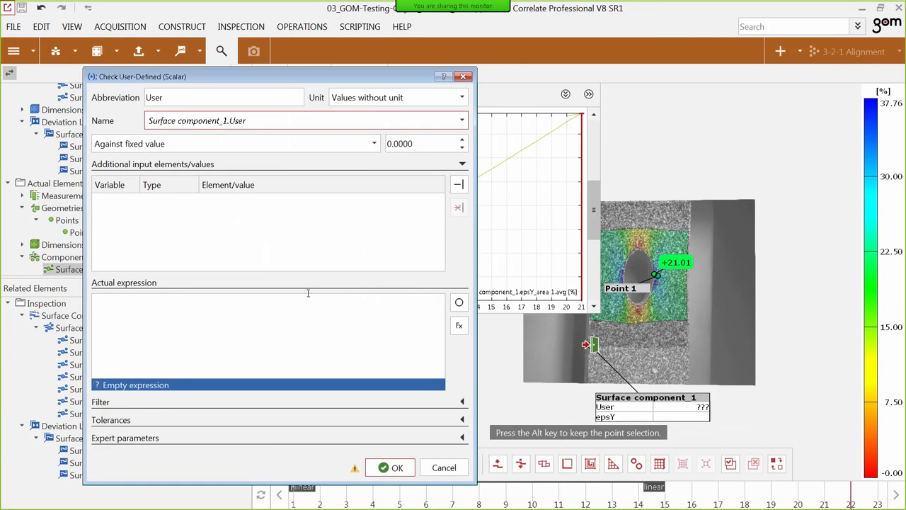
click(172, 97)
double_click(172, 97)
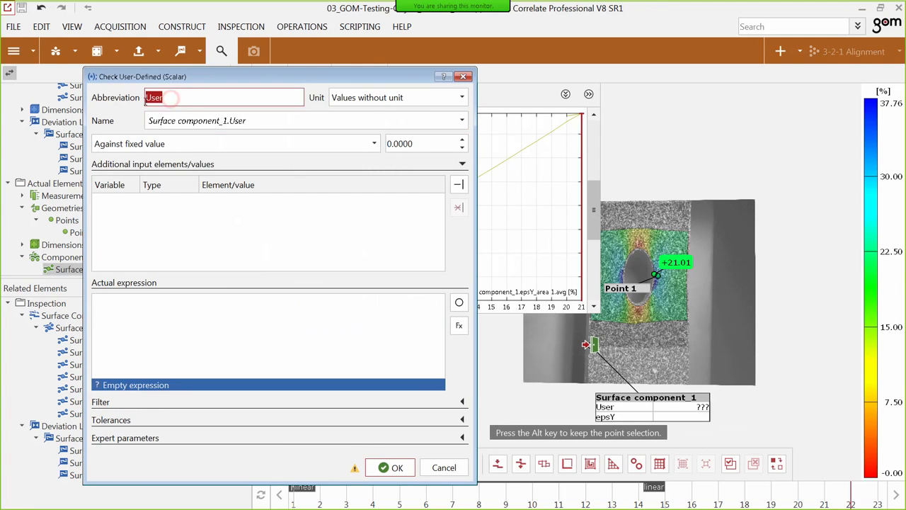
text(mE)
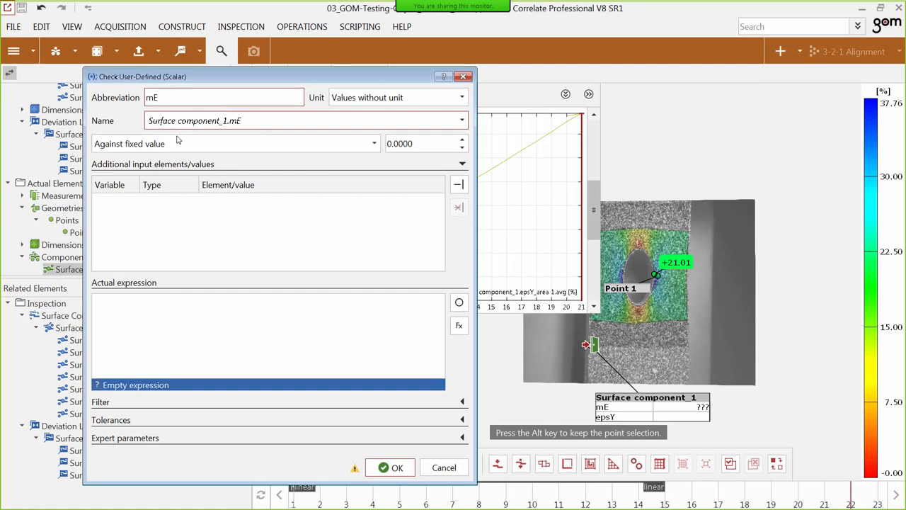
Add an input element variable named Stress and assign Surface component_1.sigma.avg to it.
click(458, 185)
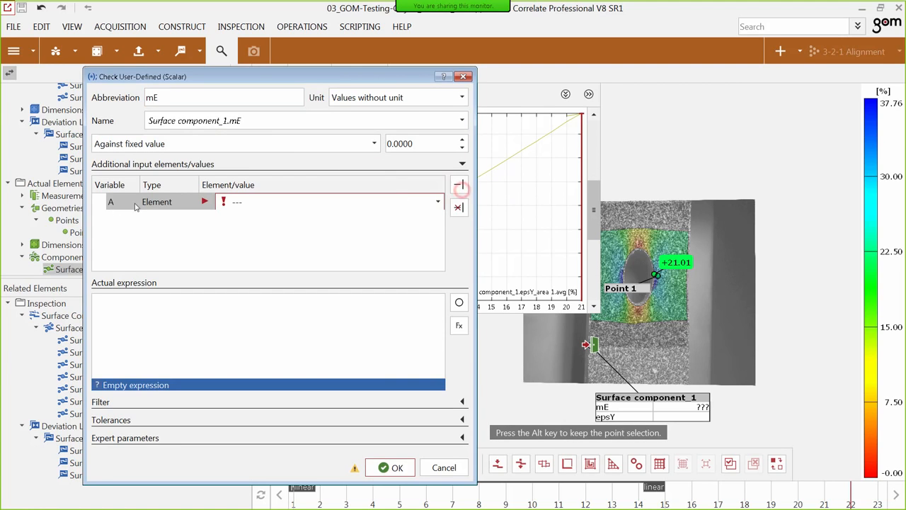
text(Stress)
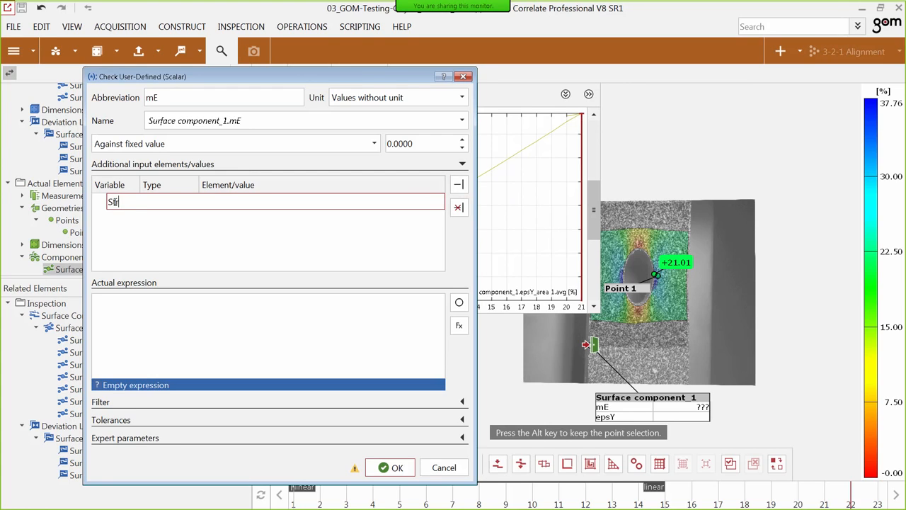
click(221, 229)
click(234, 203)
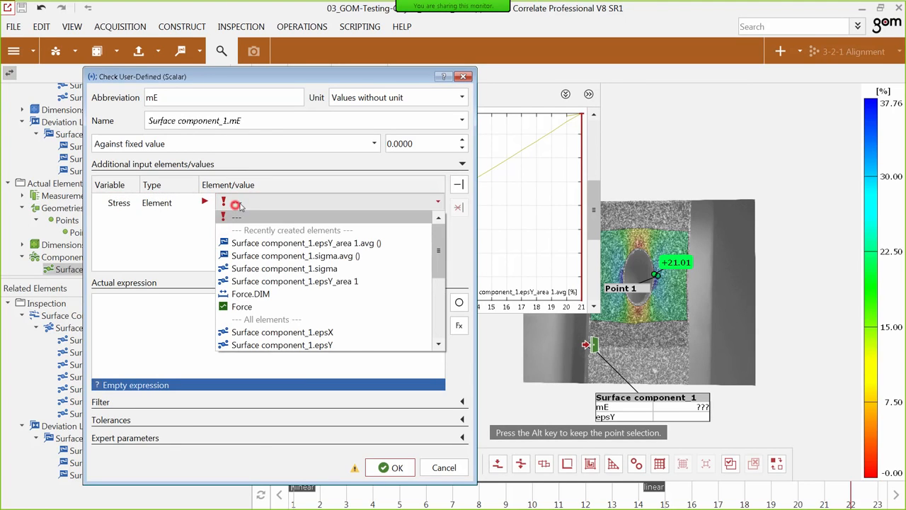
click(281, 256)
Add a second input element variable named Strain and assign Surface component_1.epsY_area 1.avg to it.
click(458, 185)
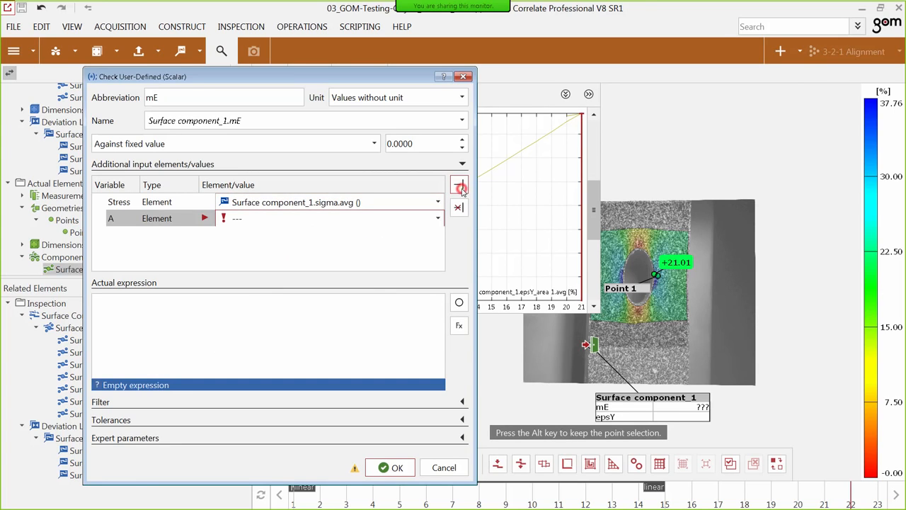
double_click(111, 220)
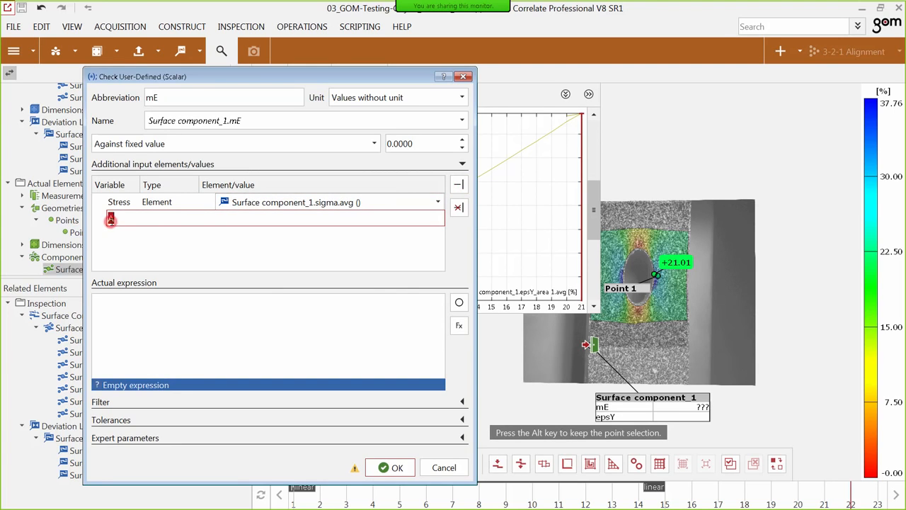
text(Strain)
click(197, 241)
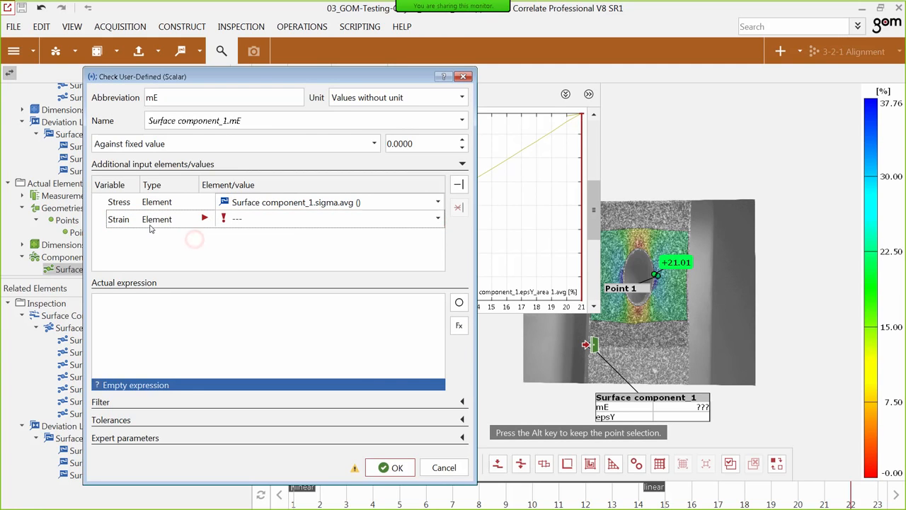
click(277, 223)
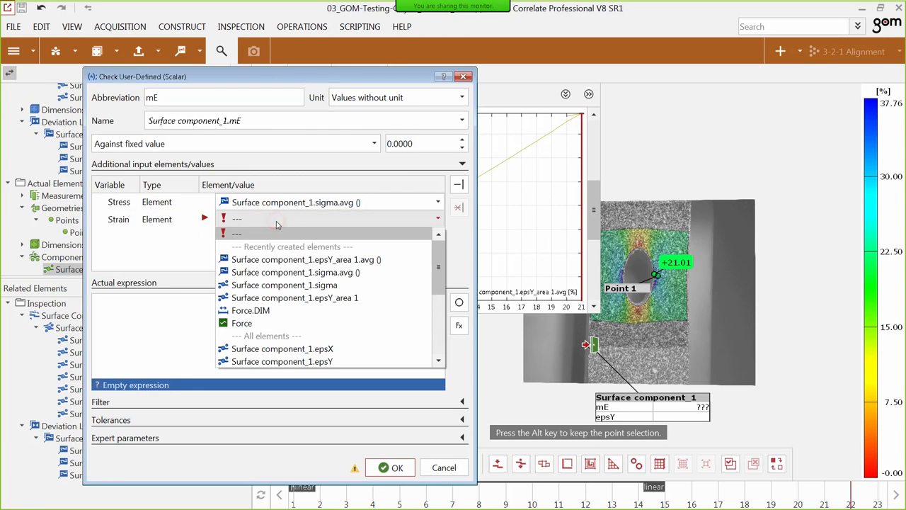
click(341, 259)
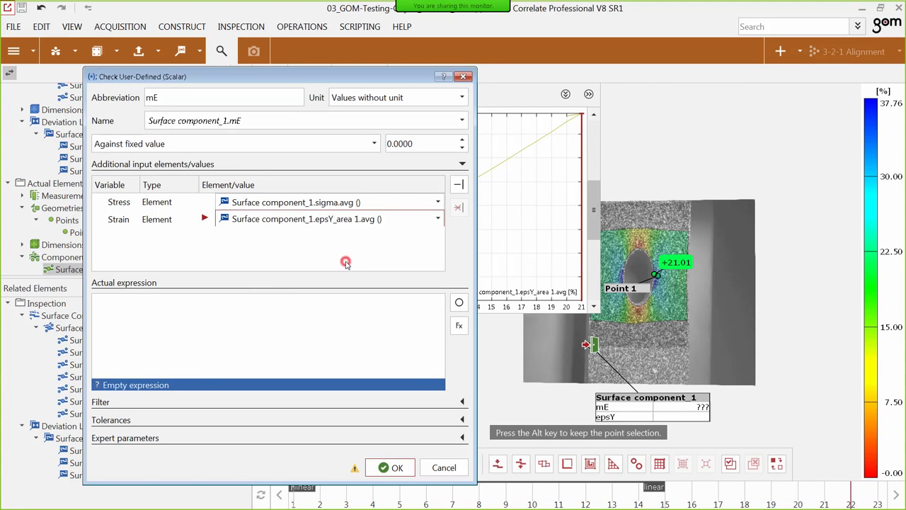
Add an input variable named elastic of type Stage range and assign the stage range linear to it.
click(459, 185)
double_click(108, 235)
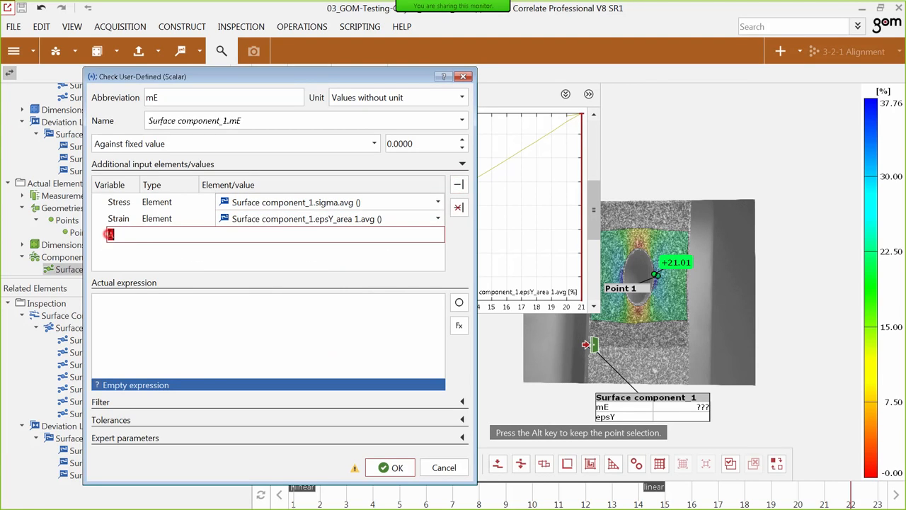
text(elastic)
click(130, 256)
click(155, 237)
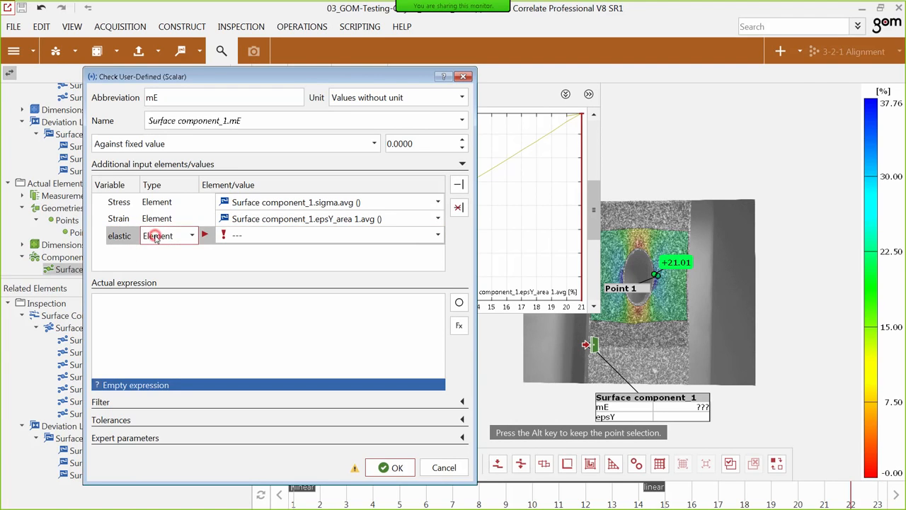
click(155, 236)
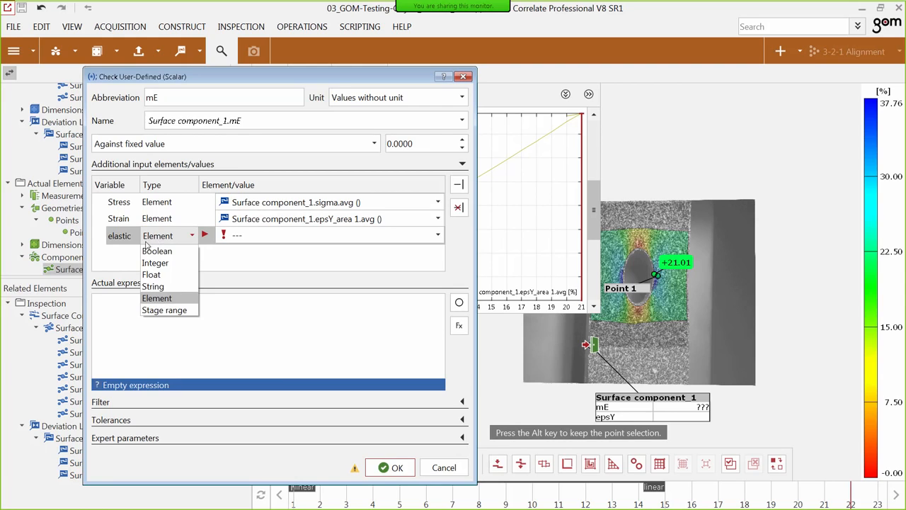
click(163, 311)
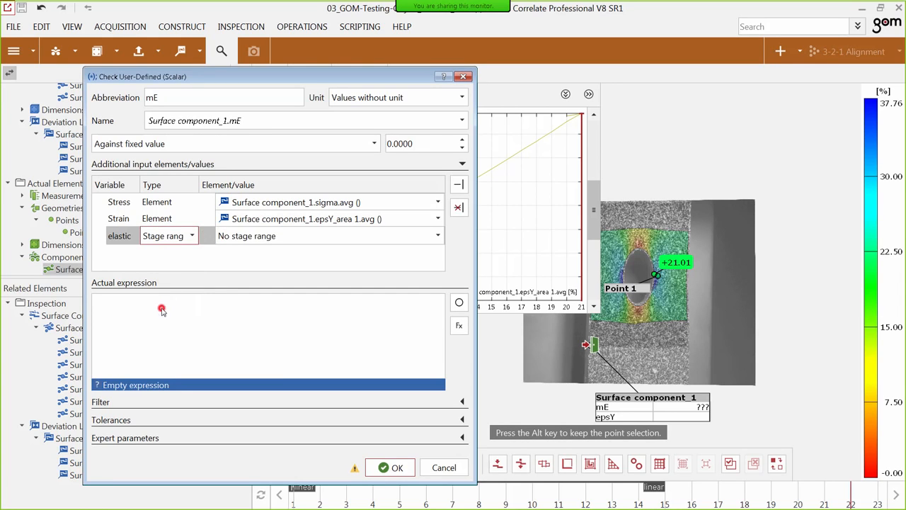
click(234, 241)
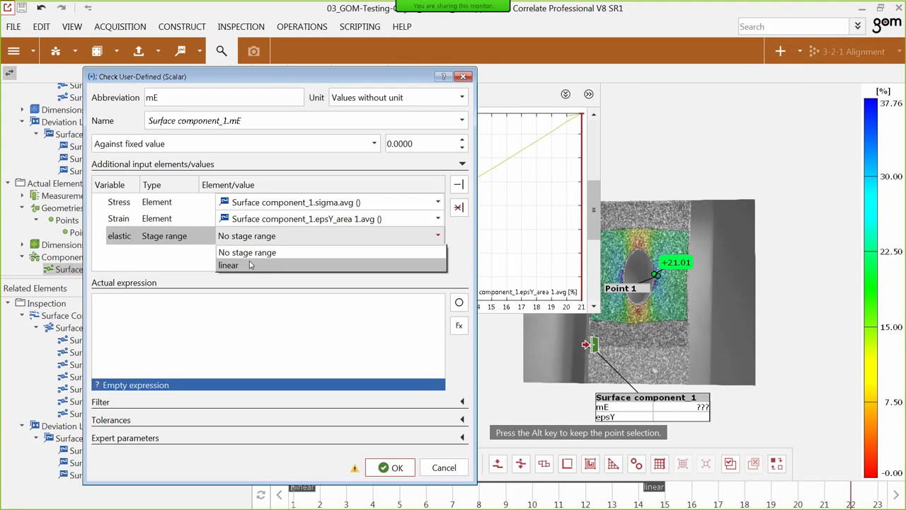
click(248, 265)
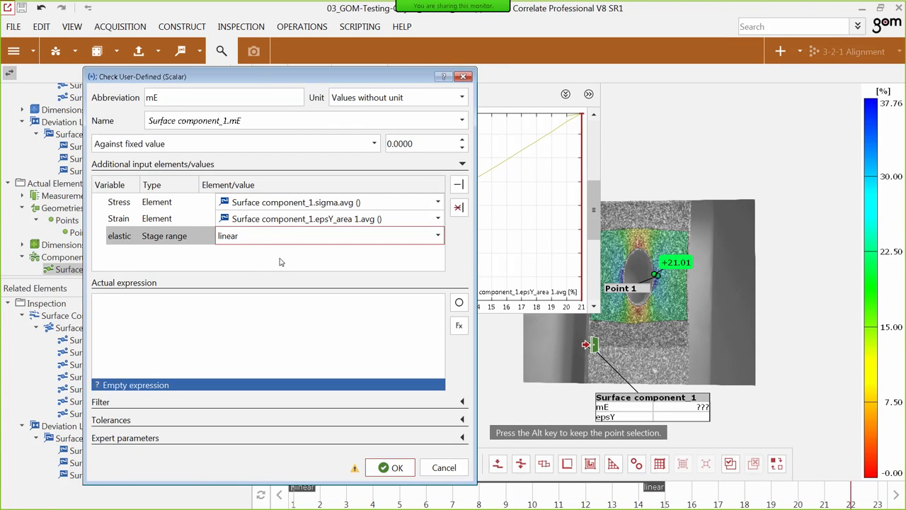
click(280, 262)
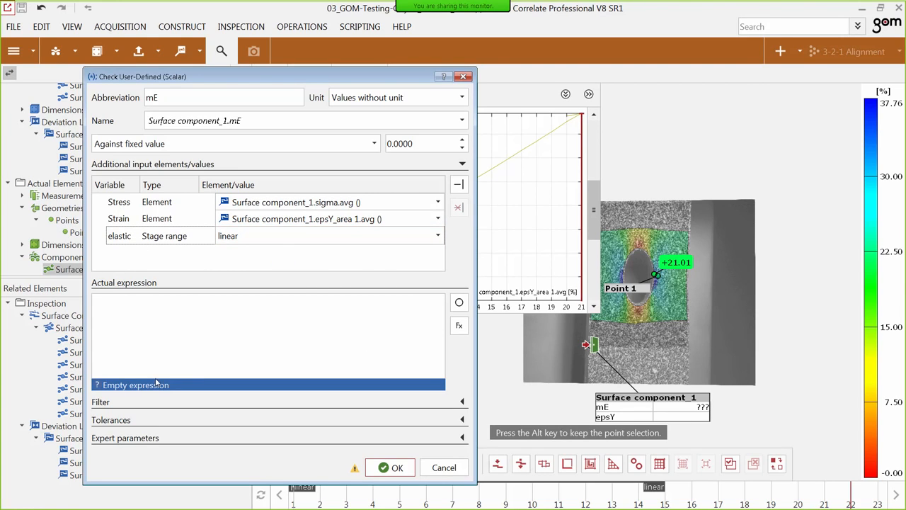
Insert the create_xy_graph function for discrete data sets into the actual expression.
click(458, 304)
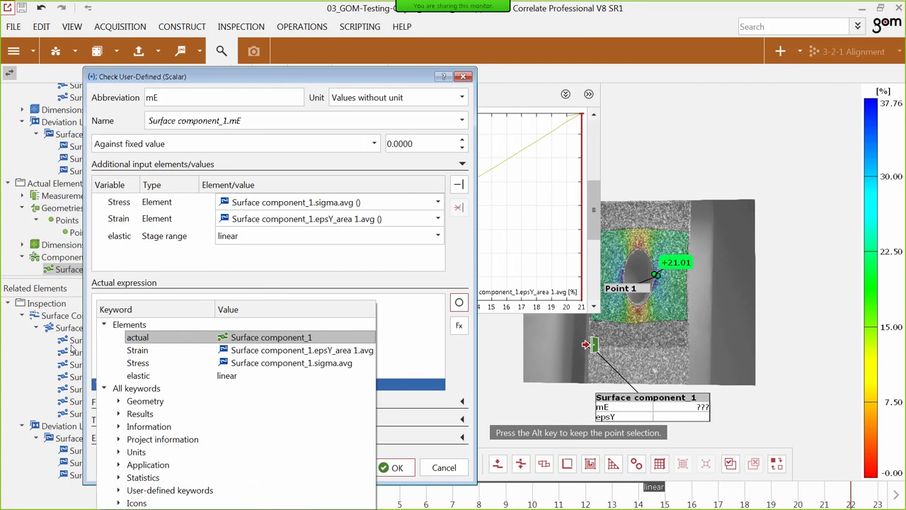
click(258, 293)
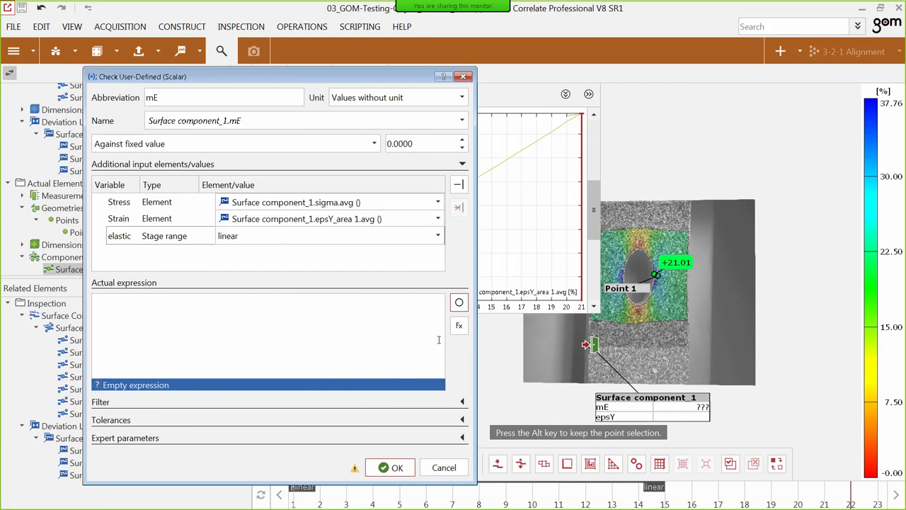
drag(389, 78, 370, 39)
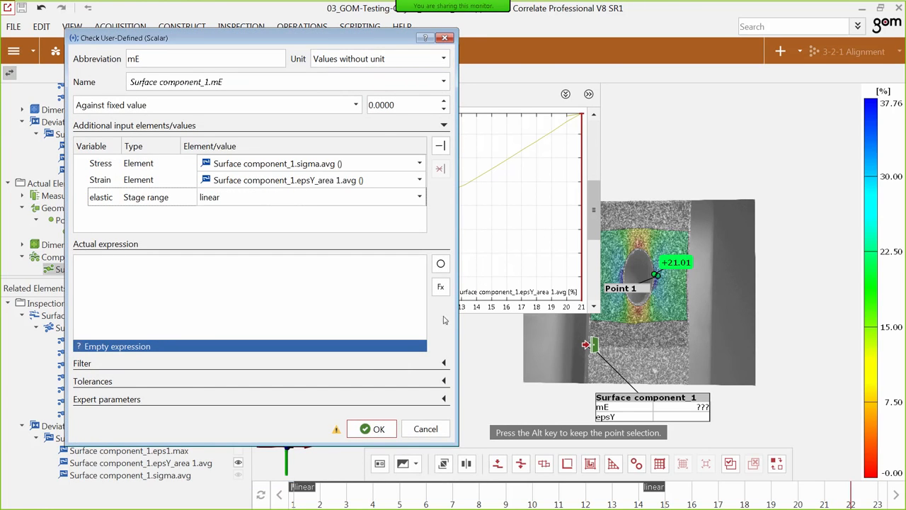
click(440, 290)
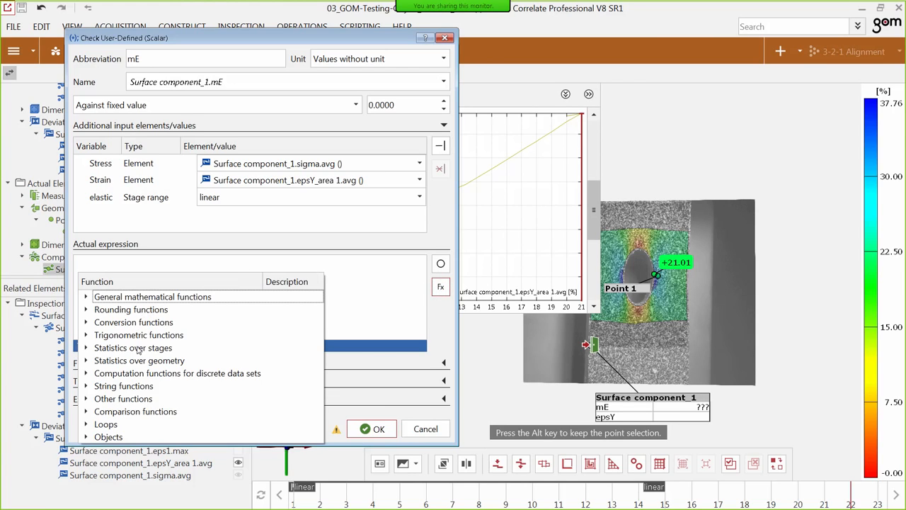
click(85, 374)
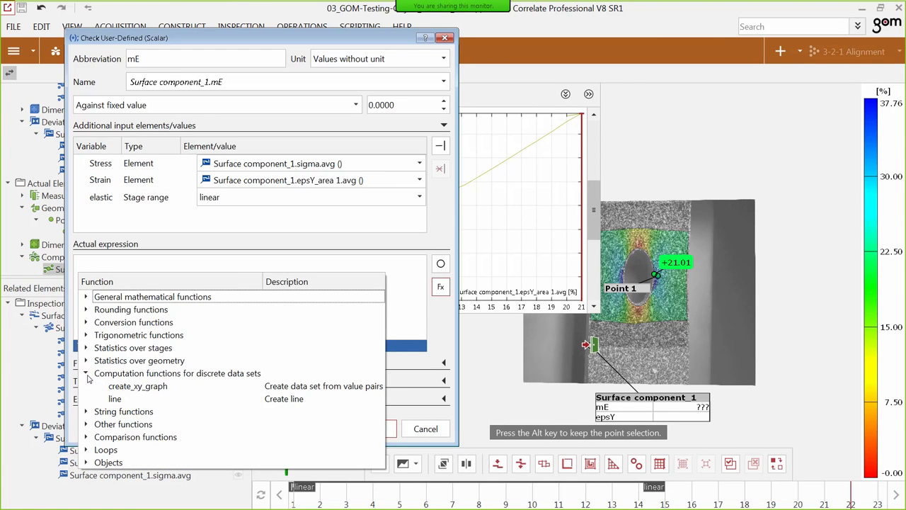
click(141, 387)
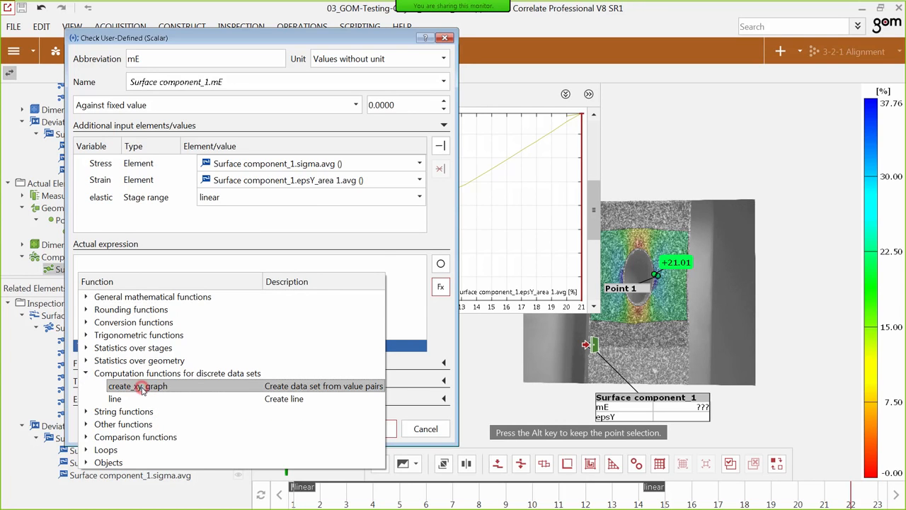
double_click(142, 386)
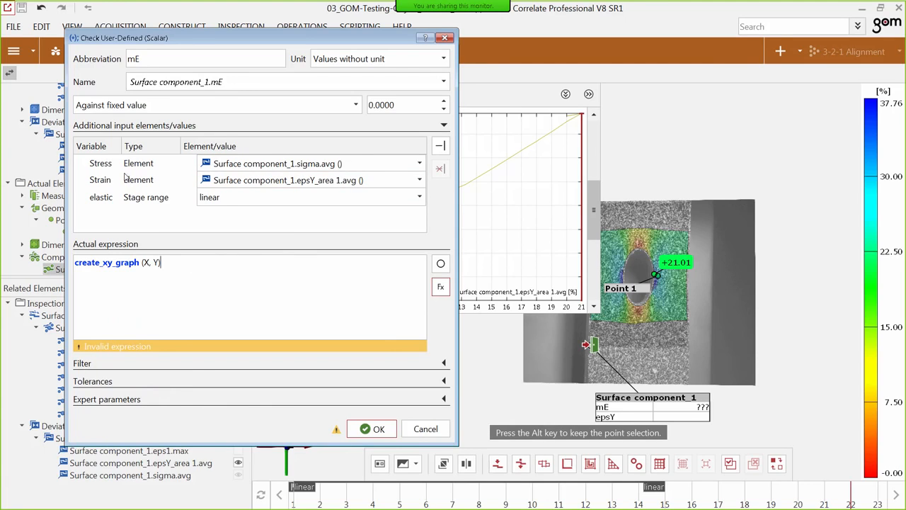
Replace the X argument of create_xy_graph with Strain.value/100.
double_click(146, 263)
key(BackSpace)
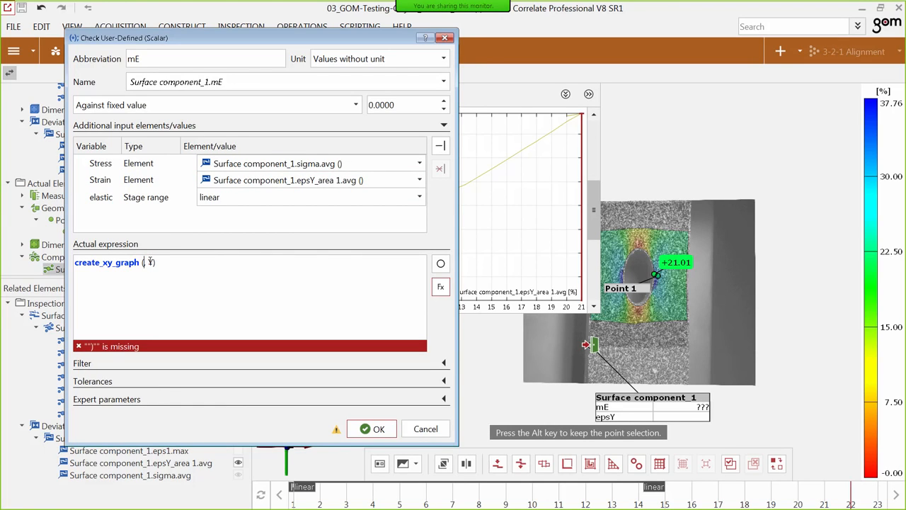
text(Strain)
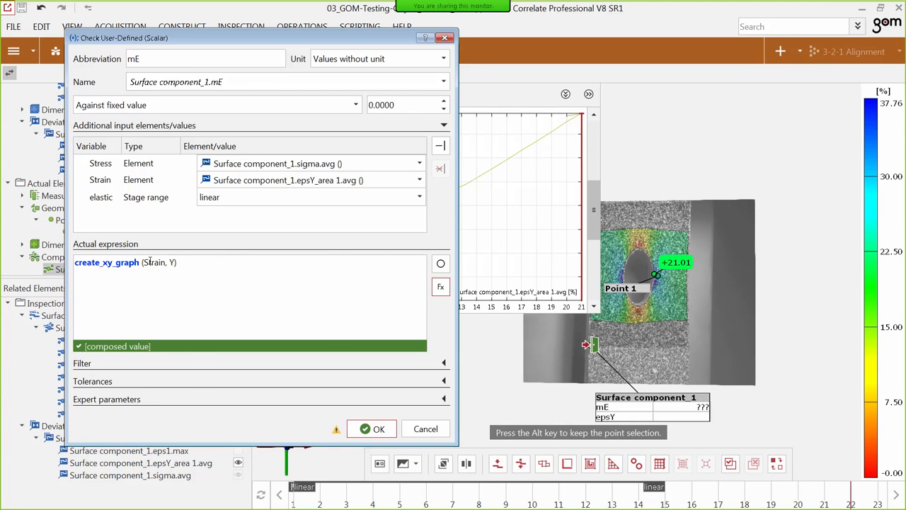
text(.)
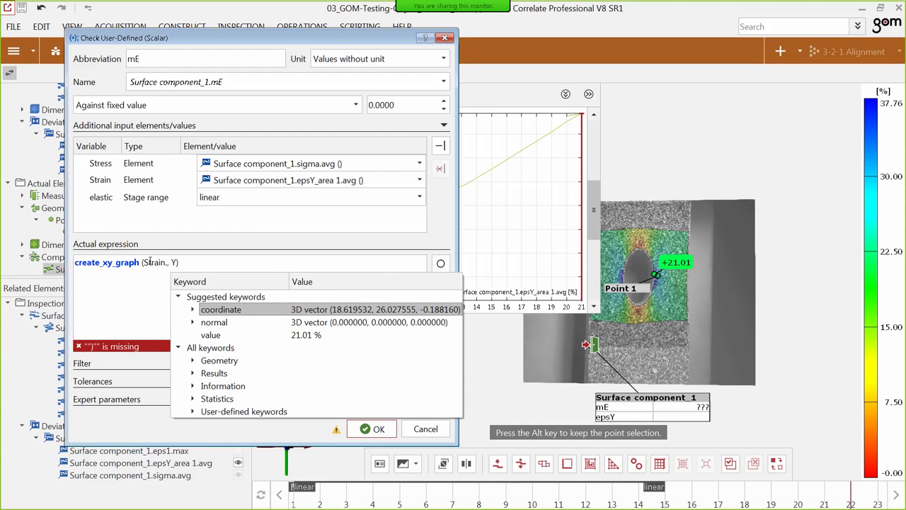
double_click(223, 335)
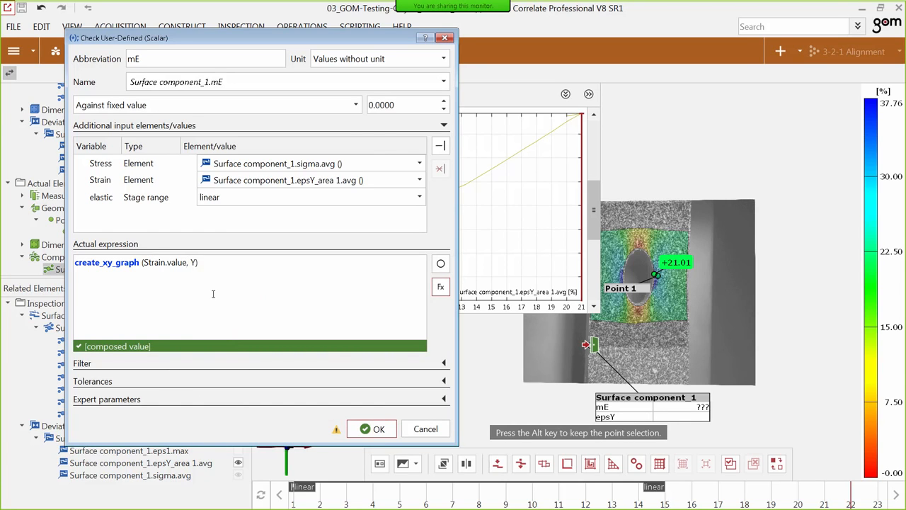
text(/100)
Replace the Y argument of create_xy_graph with Stress.value.
click(211, 263)
key(Delete)
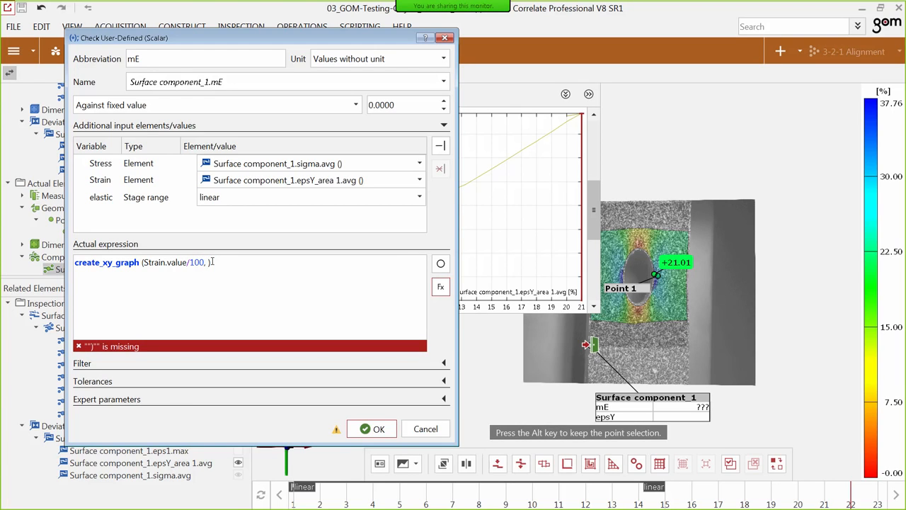
text(Stress)
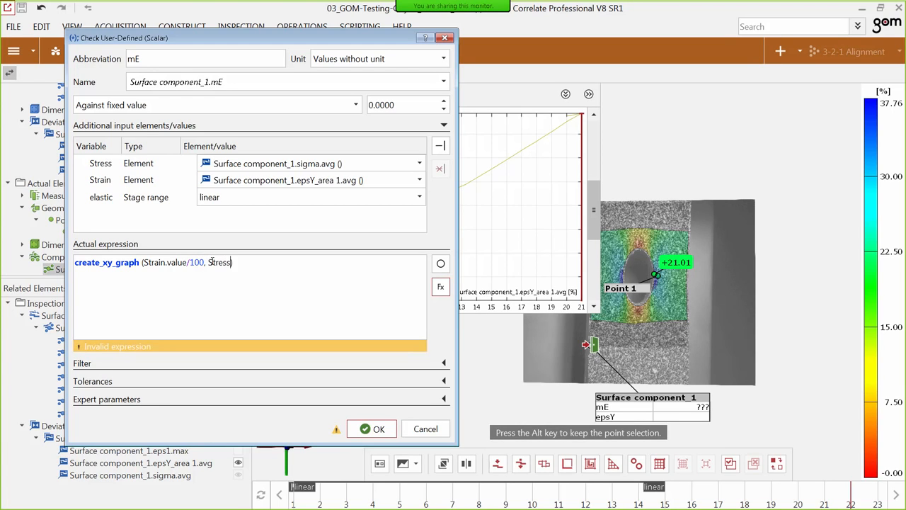
text(.)
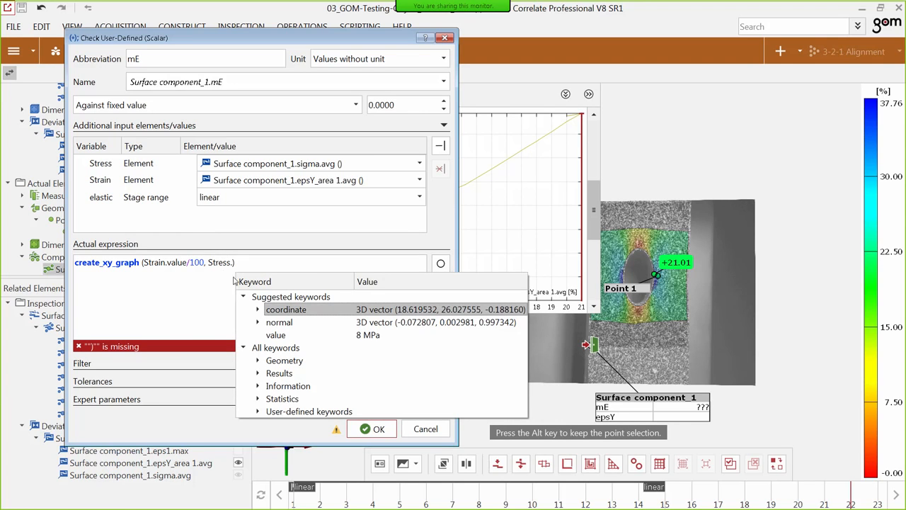
click(276, 335)
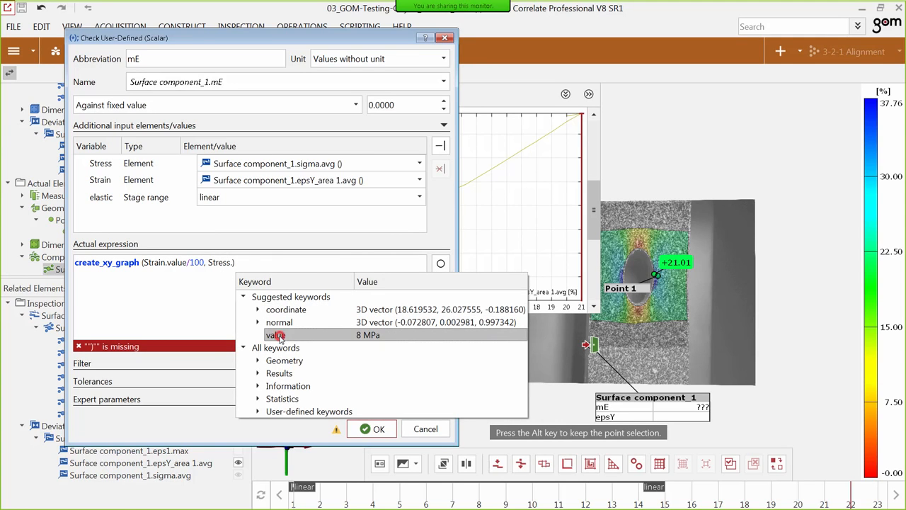
double_click(277, 336)
click(280, 262)
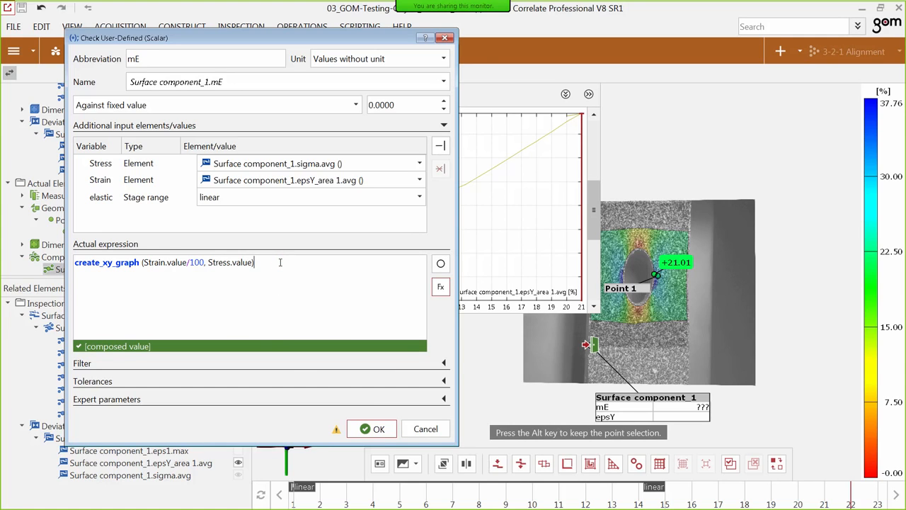
Append the restrict function for a stage range with elastic as argument, and list the functions that can follow it.
text(.)
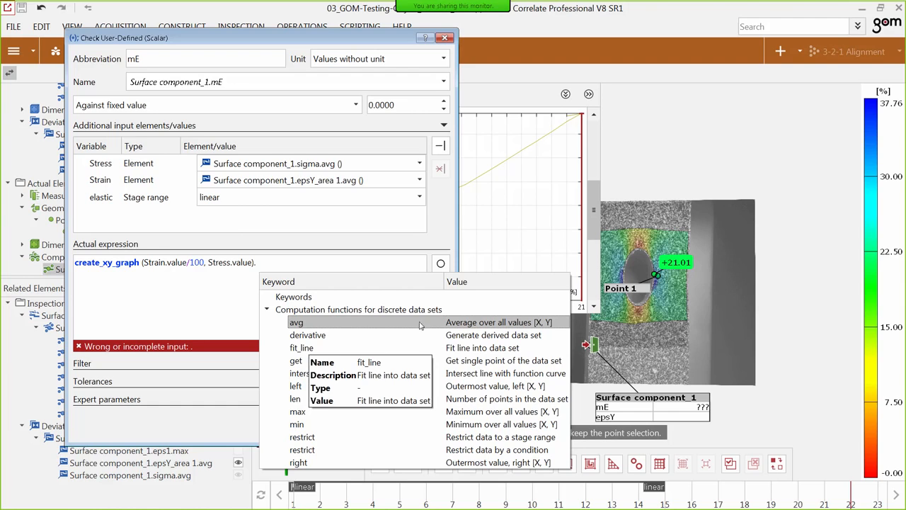
click(534, 439)
double_click(520, 439)
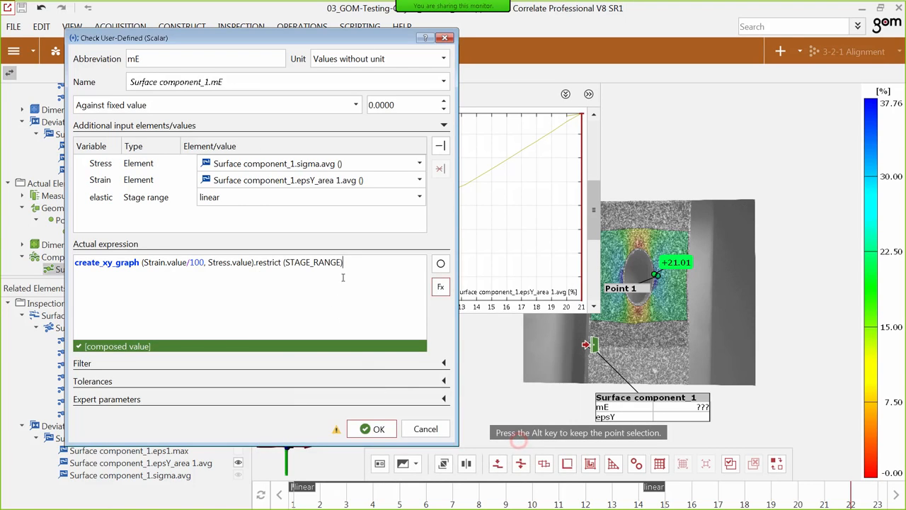
drag(342, 262, 287, 260)
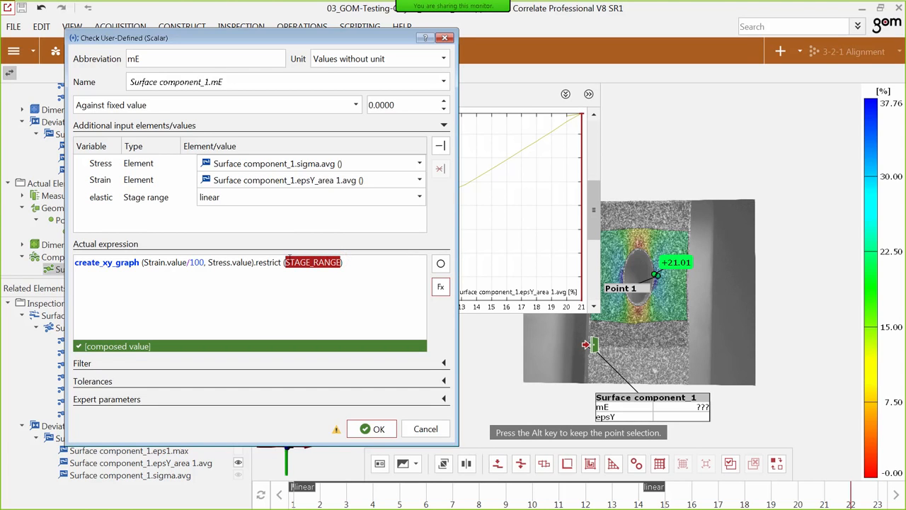
text(ela)
text(.)
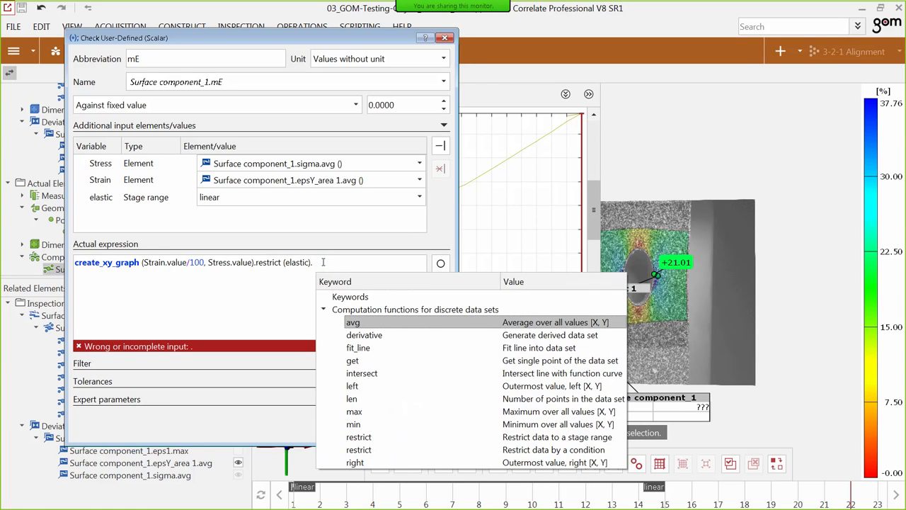
Append the fit_line function and its slope keyword to the restricted stress-strain graph in the actual expression.
click(370, 348)
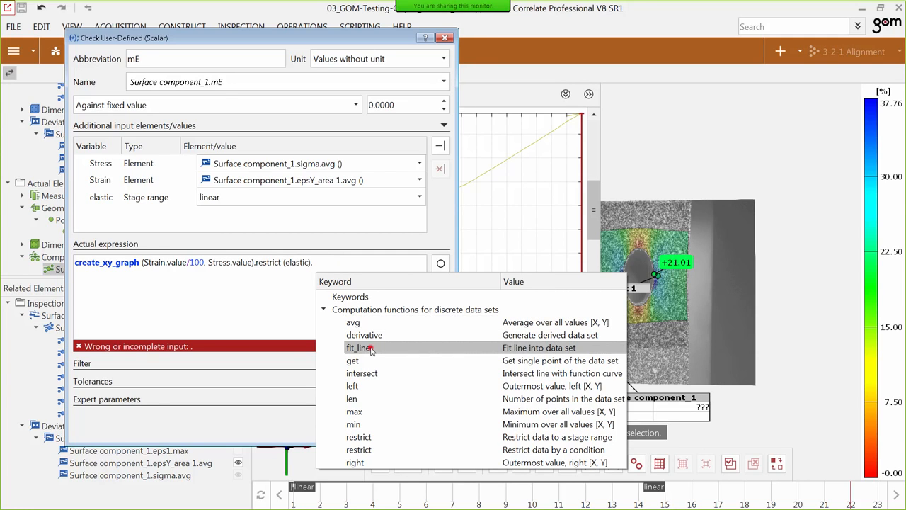
double_click(370, 349)
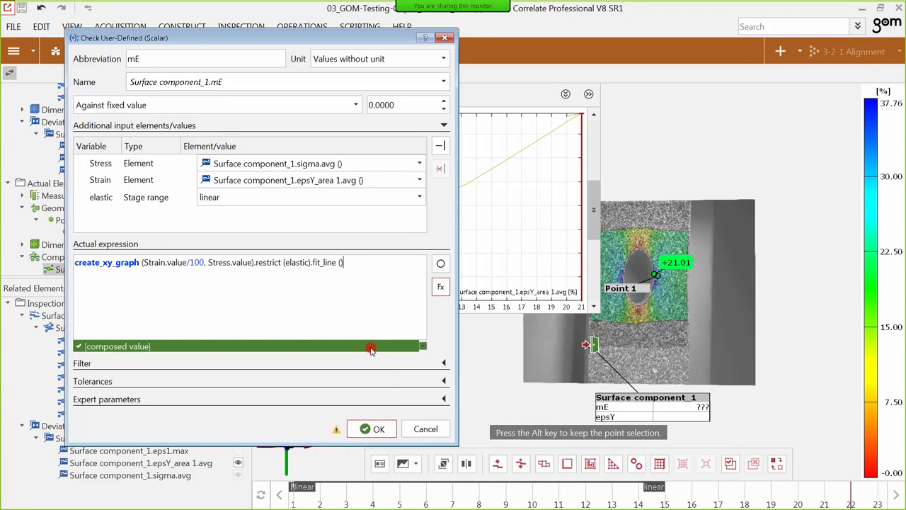
text(.)
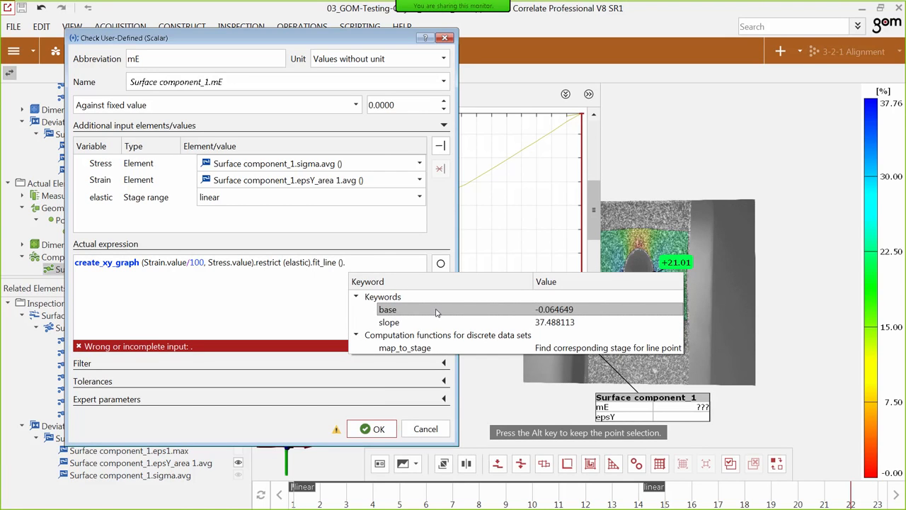
mouse_move(436, 313)
click(419, 323)
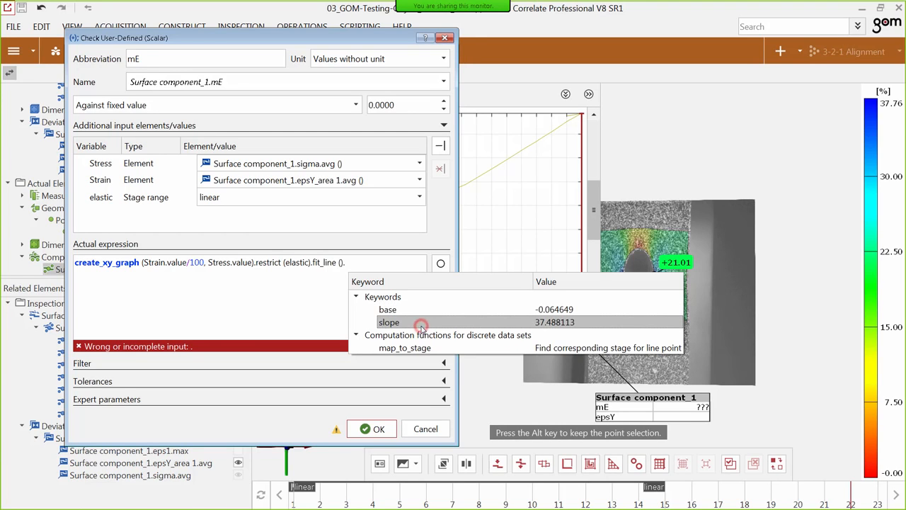
double_click(428, 325)
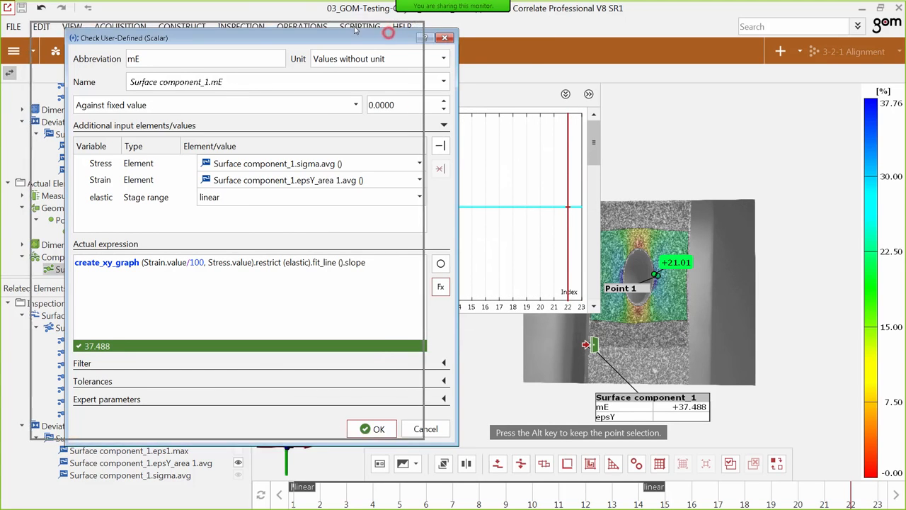
Create the mE check on Surface component_1 and shrink the diagram area beside the specimen.
drag(391, 37, 358, 30)
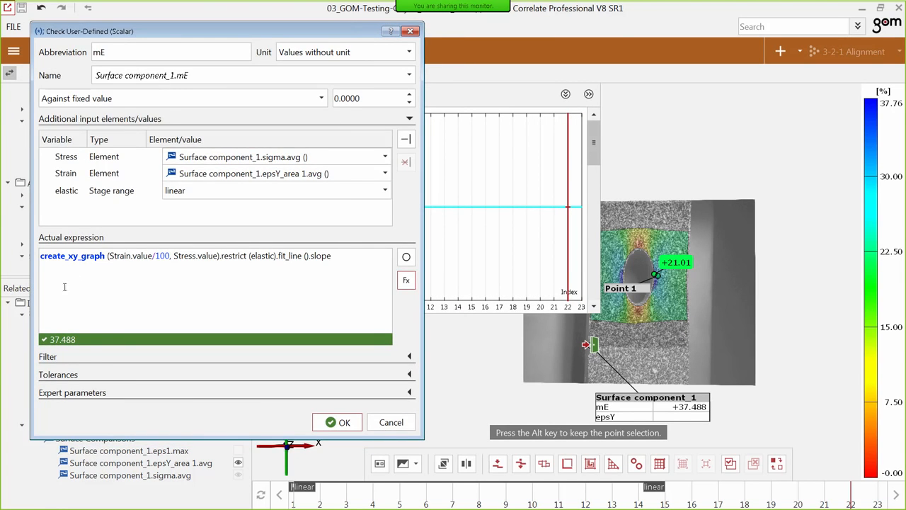
click(344, 423)
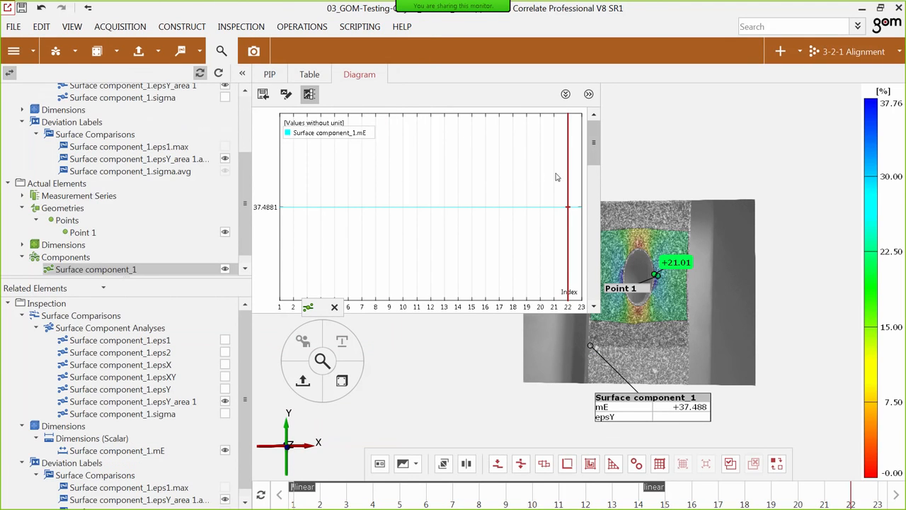
drag(599, 311, 563, 280)
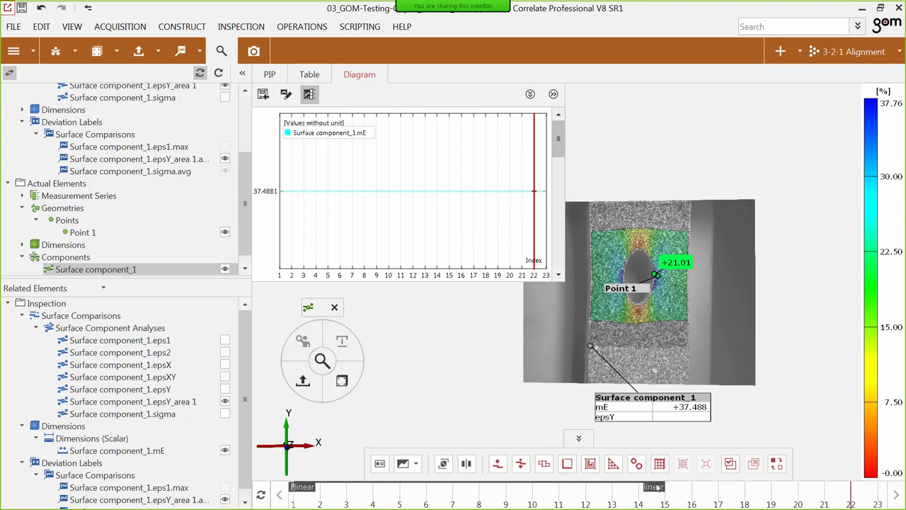
Set the end of the linear stage range to stage 10 in the stage range management.
right_click(624, 492)
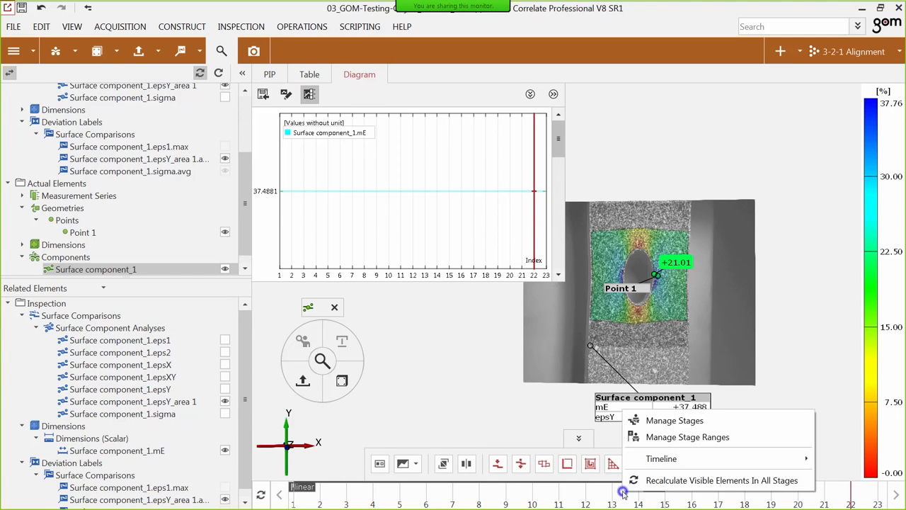
click(675, 439)
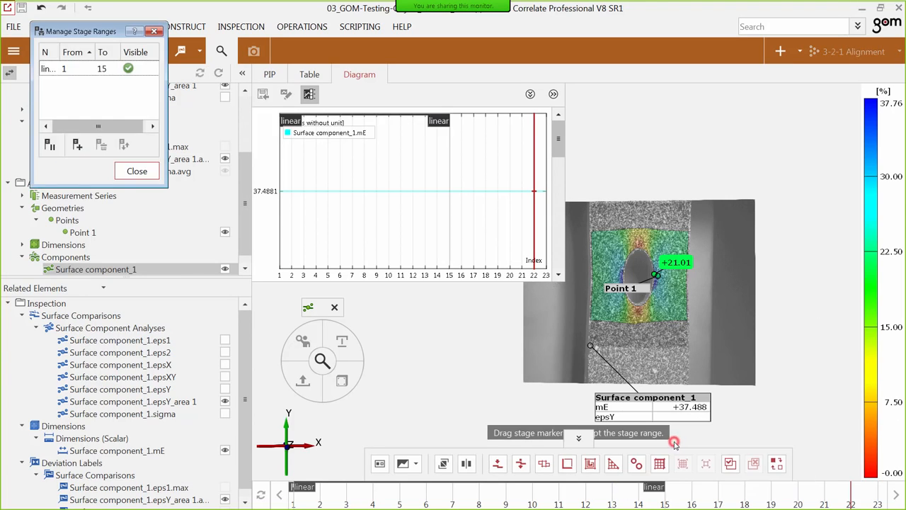
click(97, 69)
double_click(100, 69)
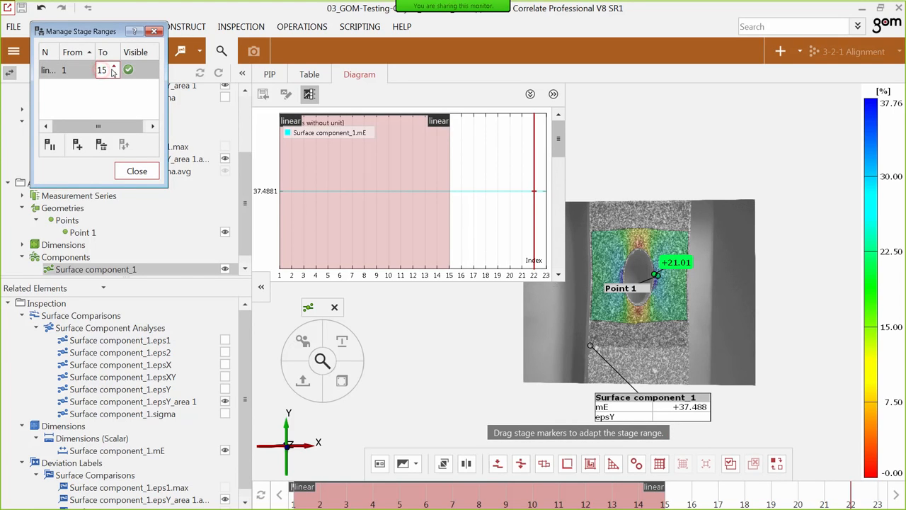
click(113, 73)
click(114, 73)
click(113, 73)
click(114, 73)
click(112, 73)
click(110, 91)
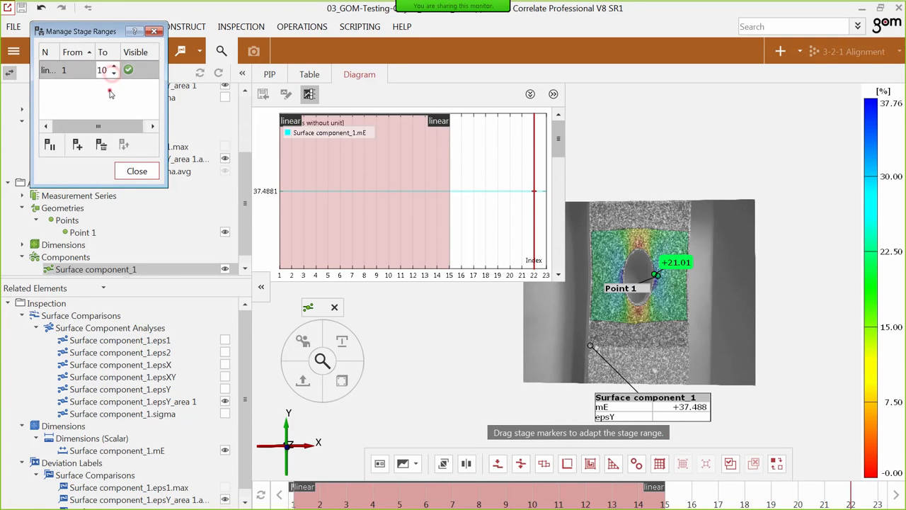
click(78, 70)
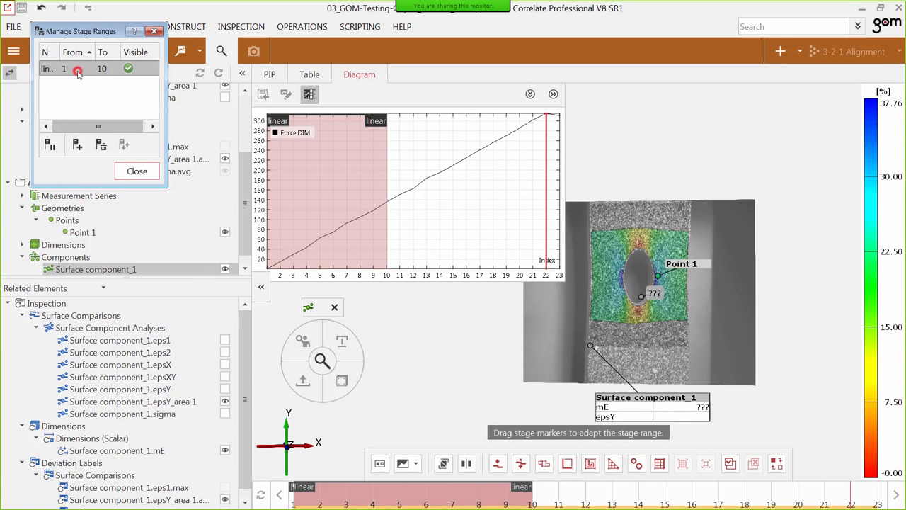
click(78, 72)
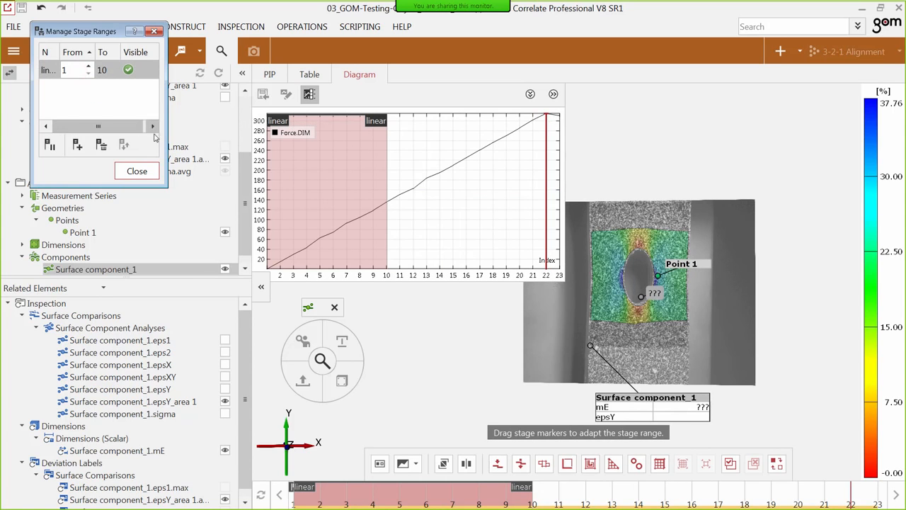
click(138, 172)
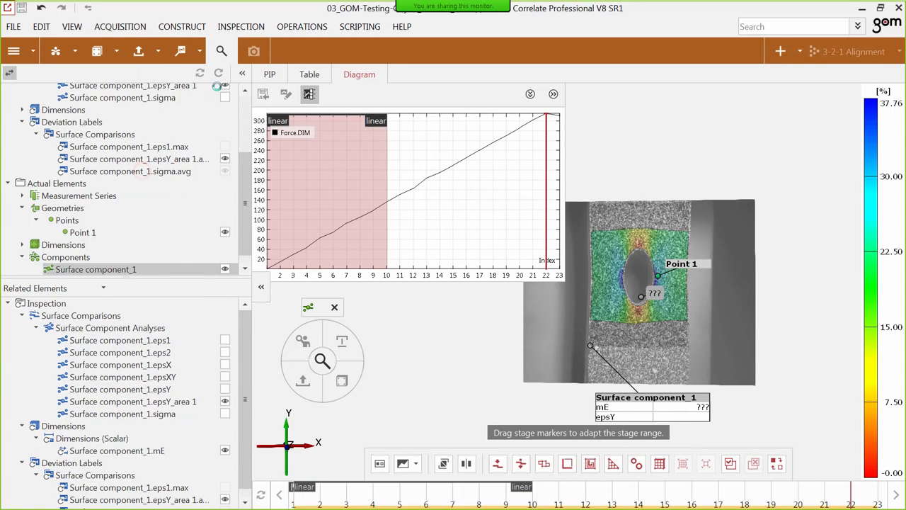
click(106, 147)
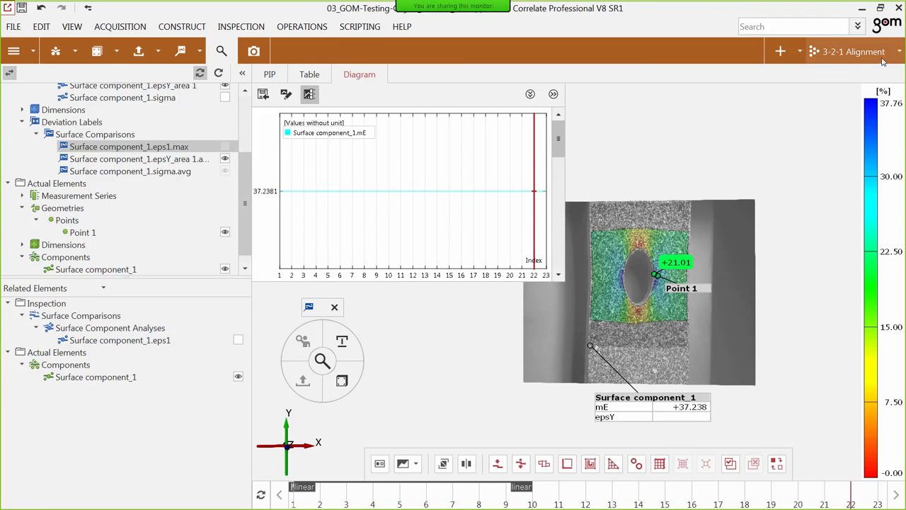
click(839, 53)
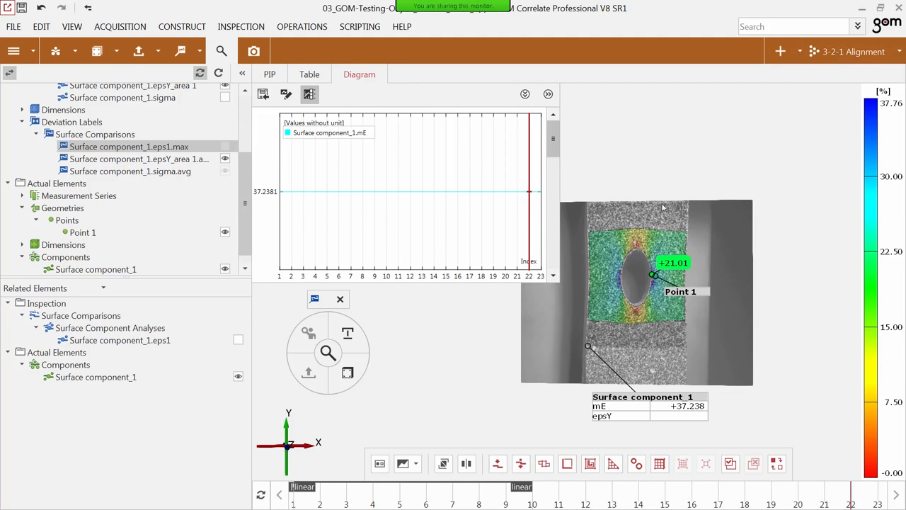
Start a non-scalar user-defined check on Surface component_1 with the abbreviation poisson.
click(652, 218)
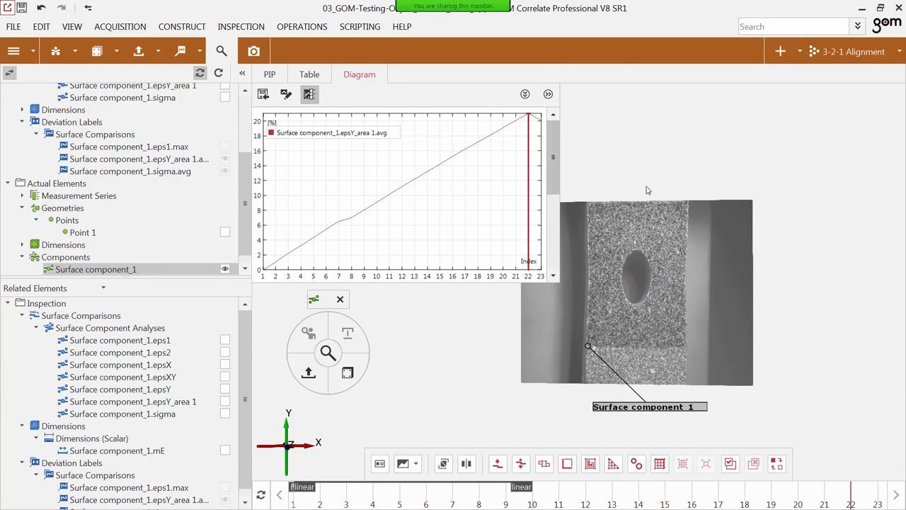
click(347, 374)
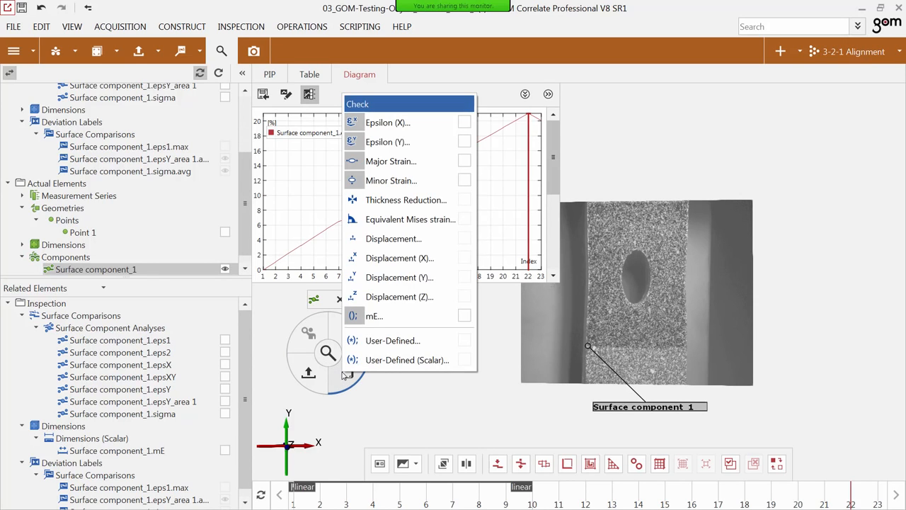
click(413, 343)
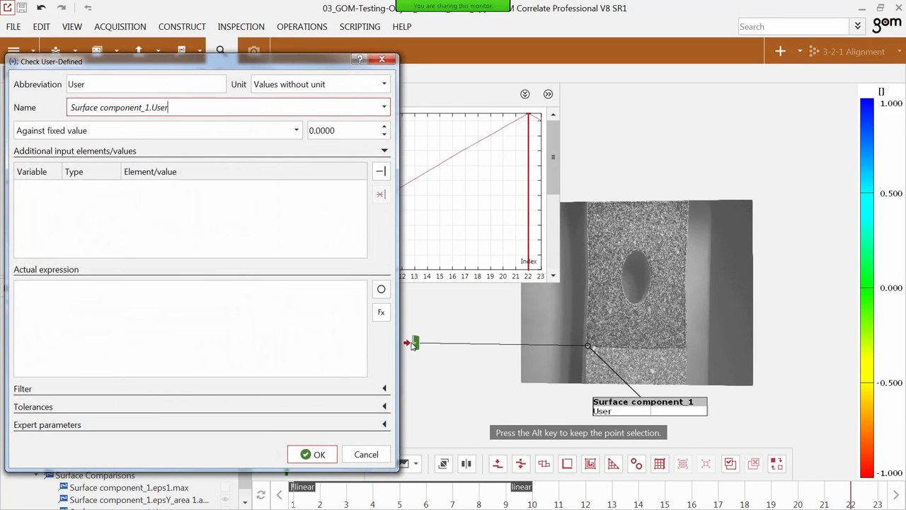
double_click(79, 85)
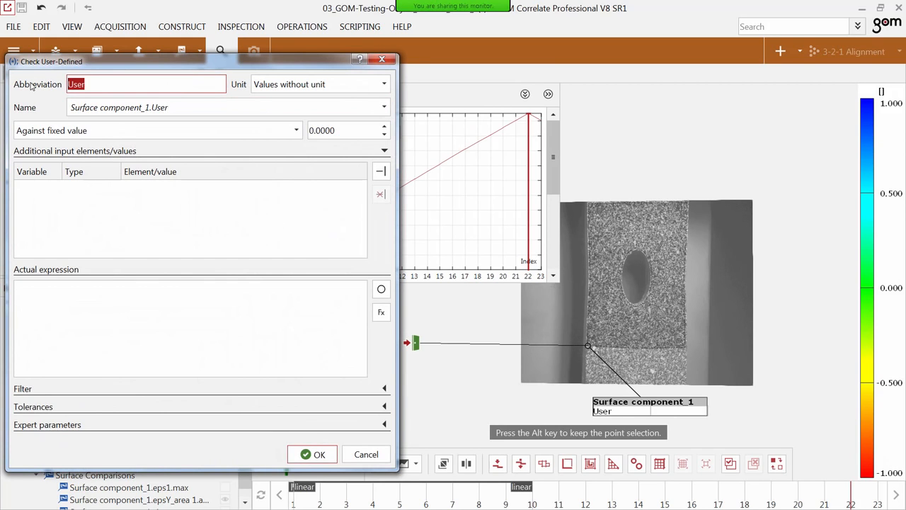
text(poisson)
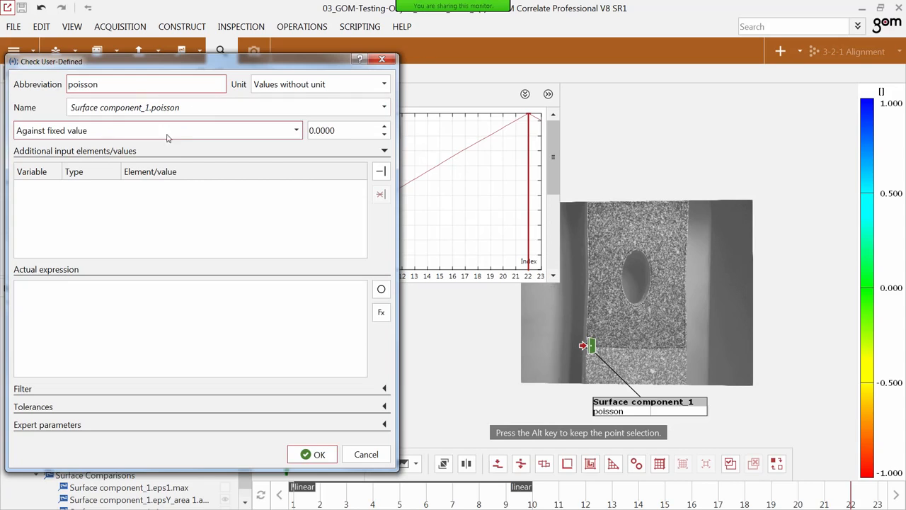
Add an input variable strain_y to the poisson check and assign Surface component_1.epsY to it.
click(382, 173)
double_click(34, 188)
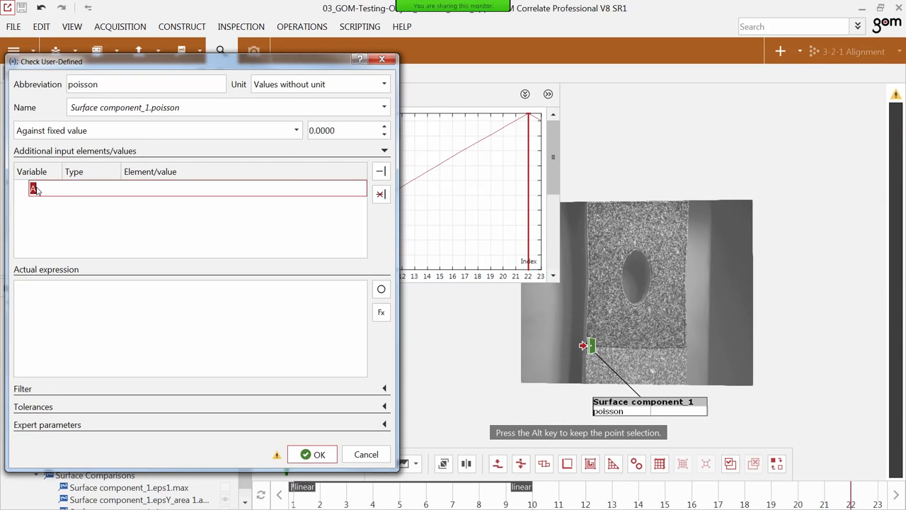
text(strain_y)
click(90, 223)
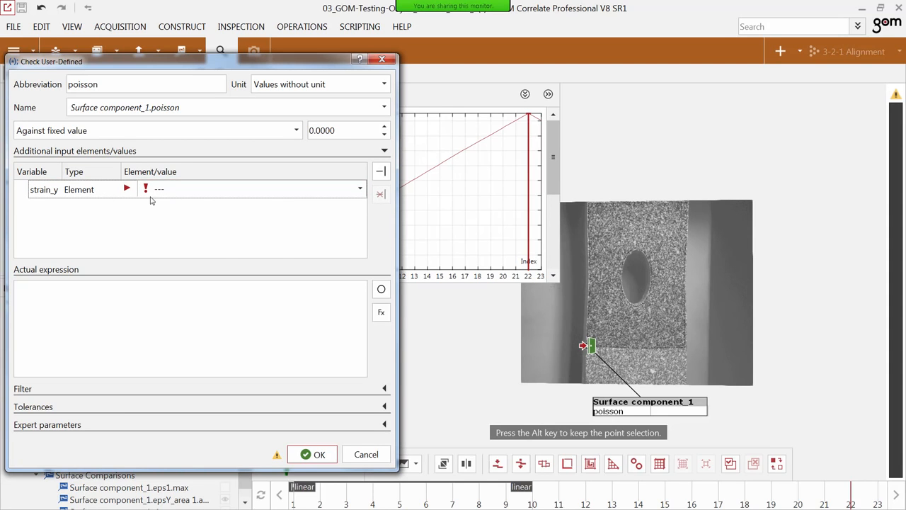
click(170, 194)
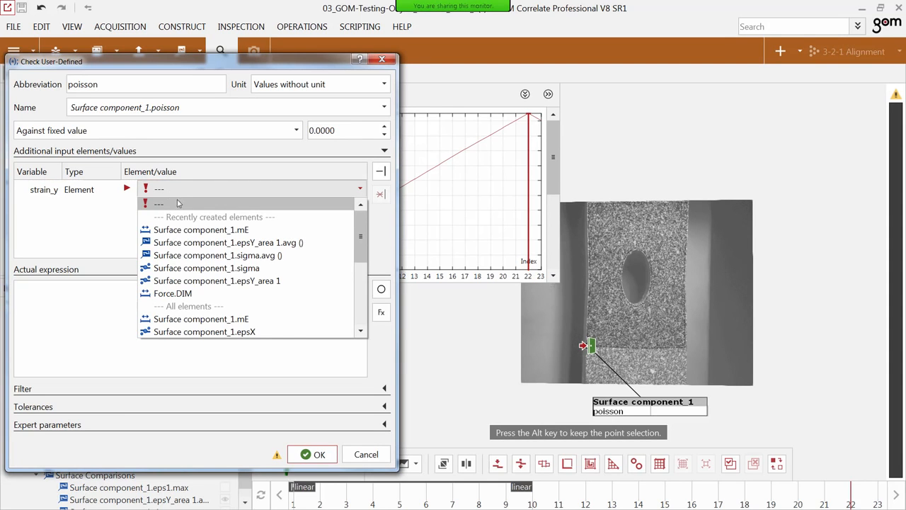
scroll(177, 205, down, 2)
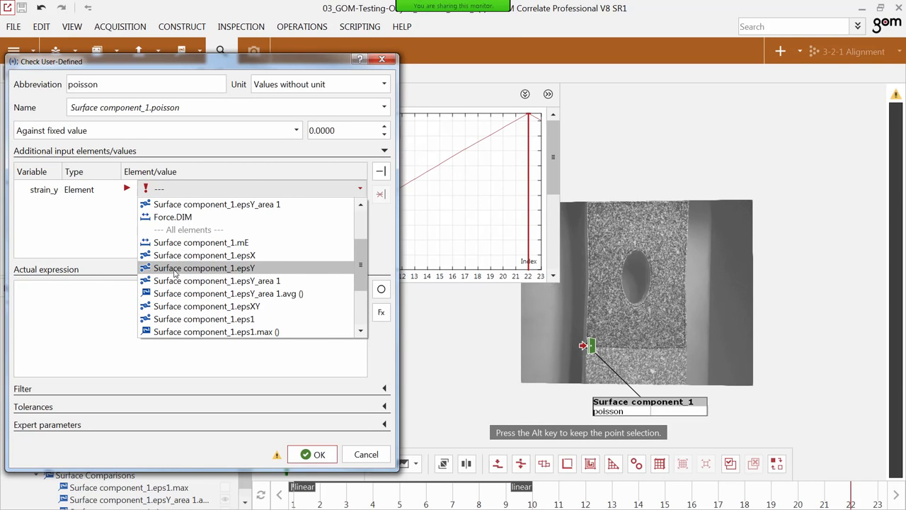
click(184, 270)
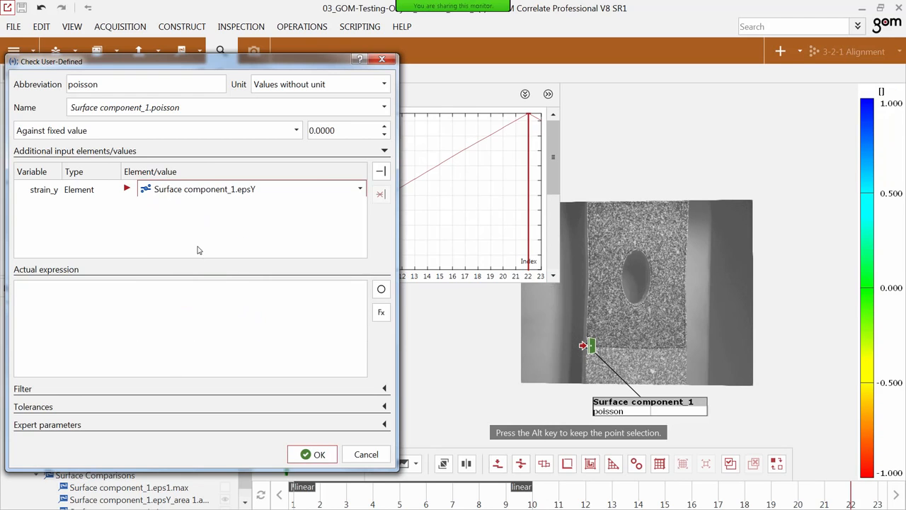
Add a second input variable strain_x and assign Surface component_1.epsX to it.
click(388, 174)
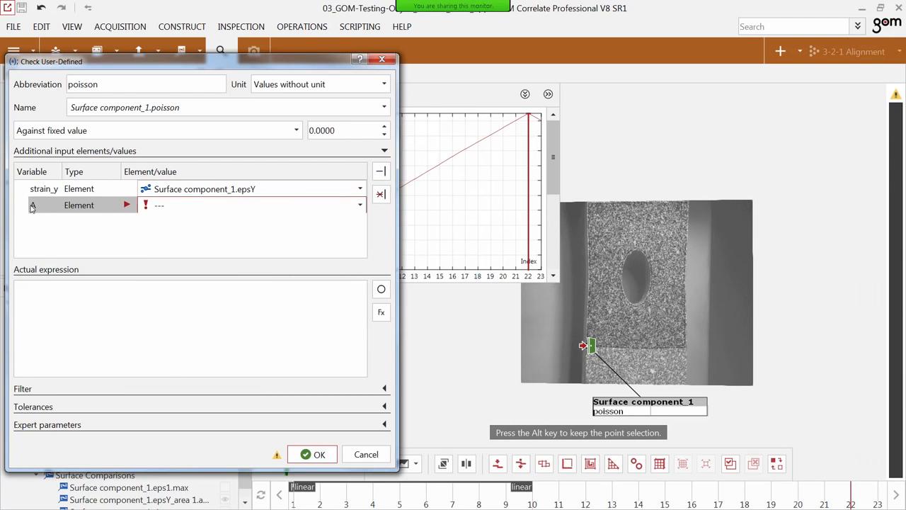
double_click(40, 207)
text(stra)
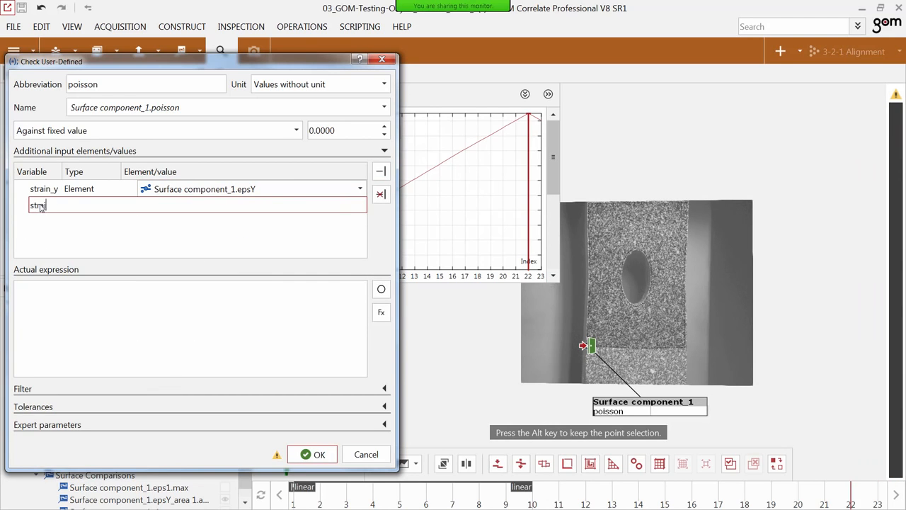
text(in_x)
key(Return)
click(182, 205)
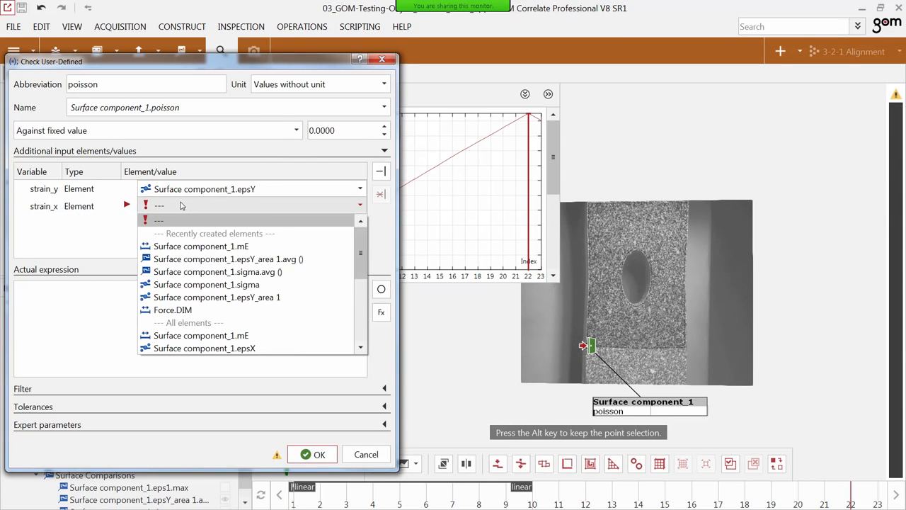
scroll(226, 262, down, 2)
click(225, 271)
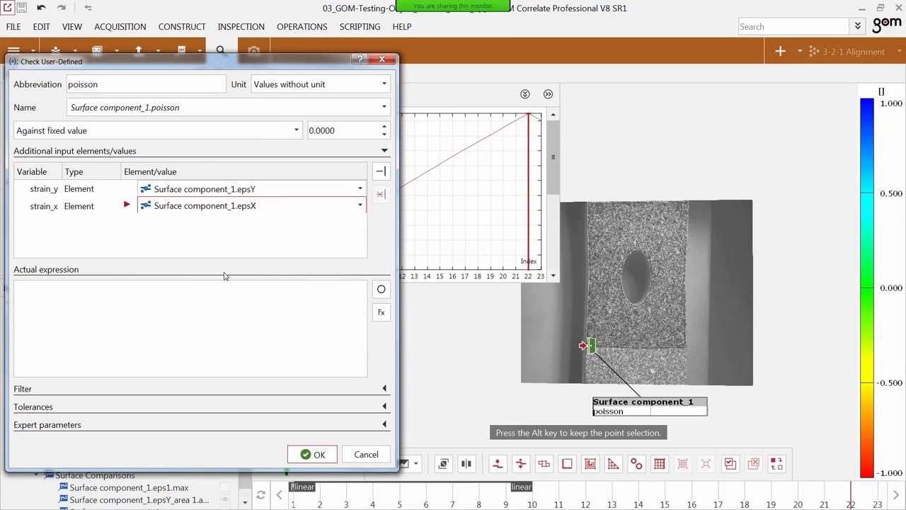
Begin the actual expression of the poisson check with the negative indexed strain_y value: -strain_y.value.
click(111, 292)
text(-)
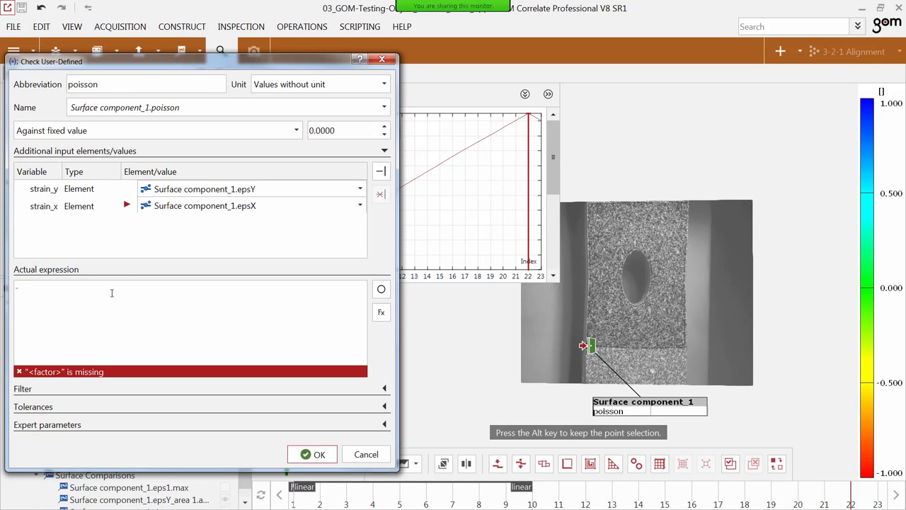
text(strain_y)
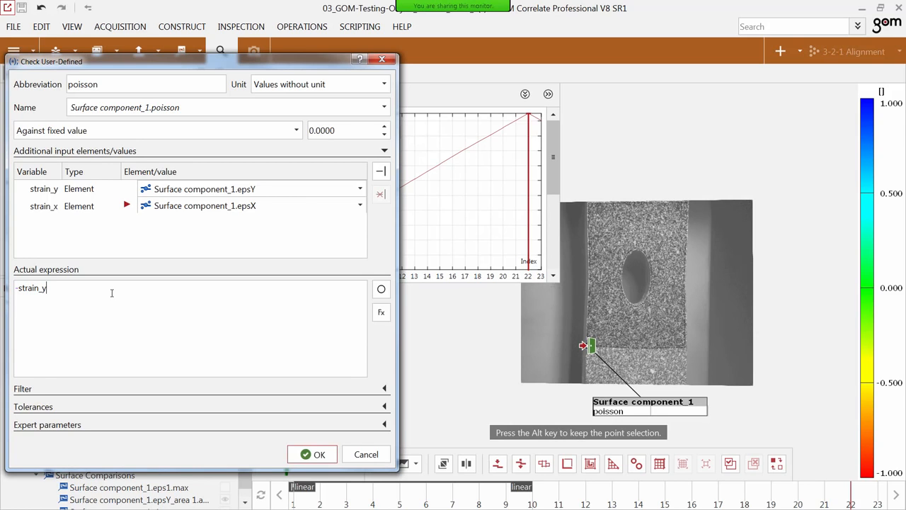
text(.)
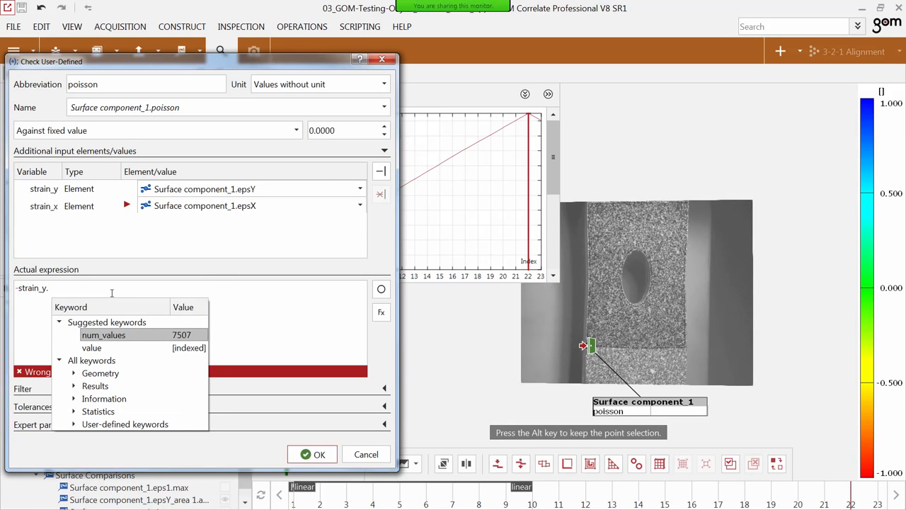
click(111, 348)
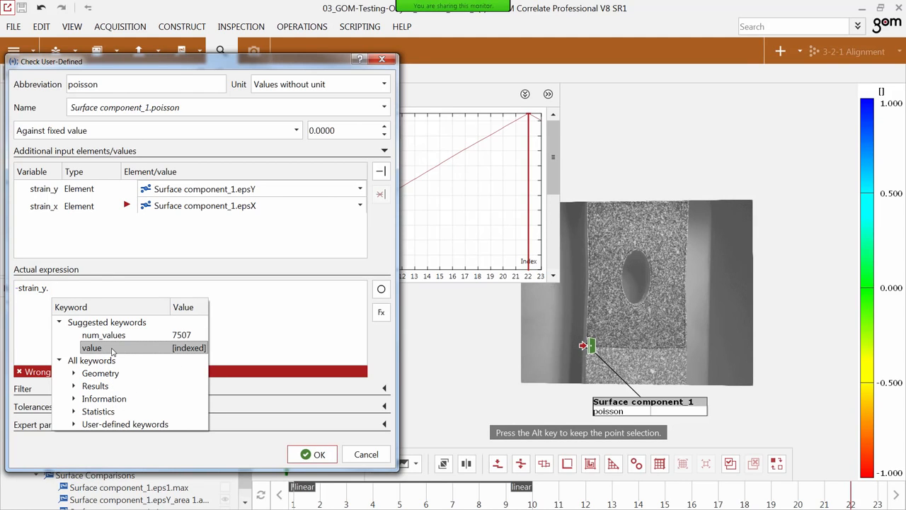
double_click(112, 348)
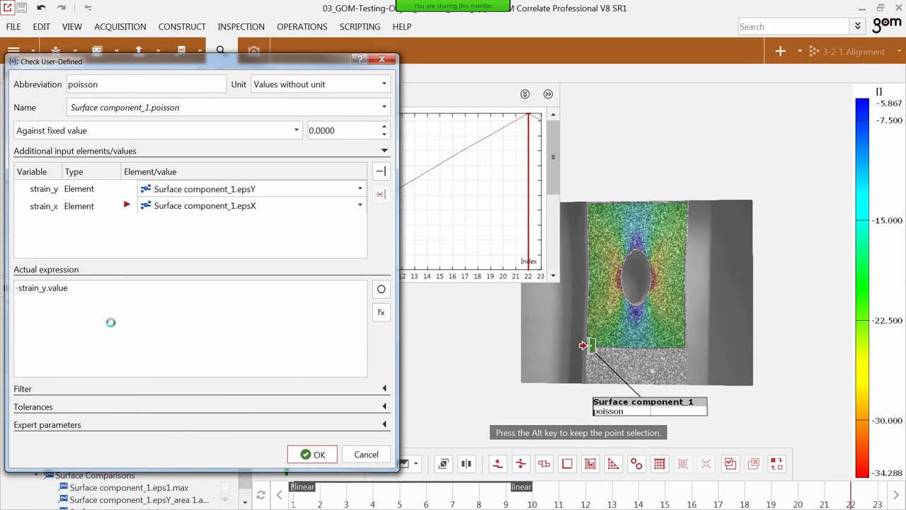
Divide the expression by strain_x.value, completing -strain_y.value/strain_x.value, and create the poisson check.
text(/)
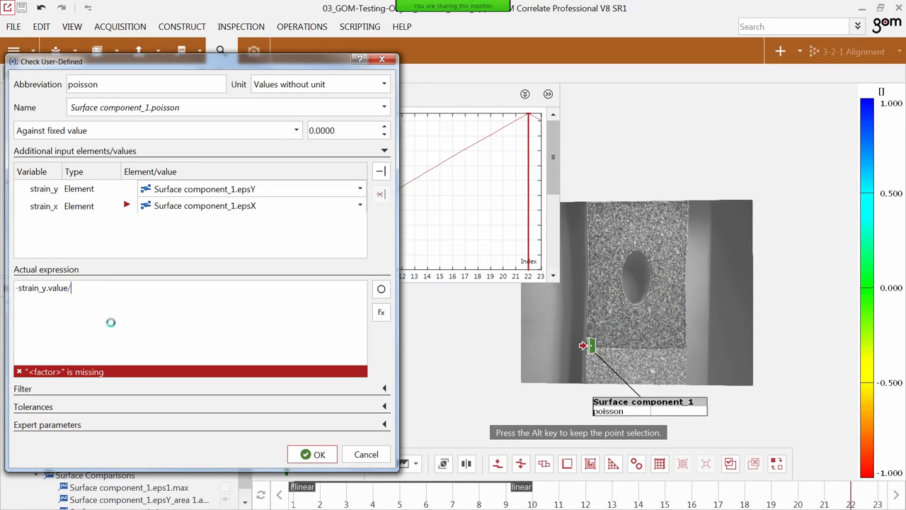
text(strai)
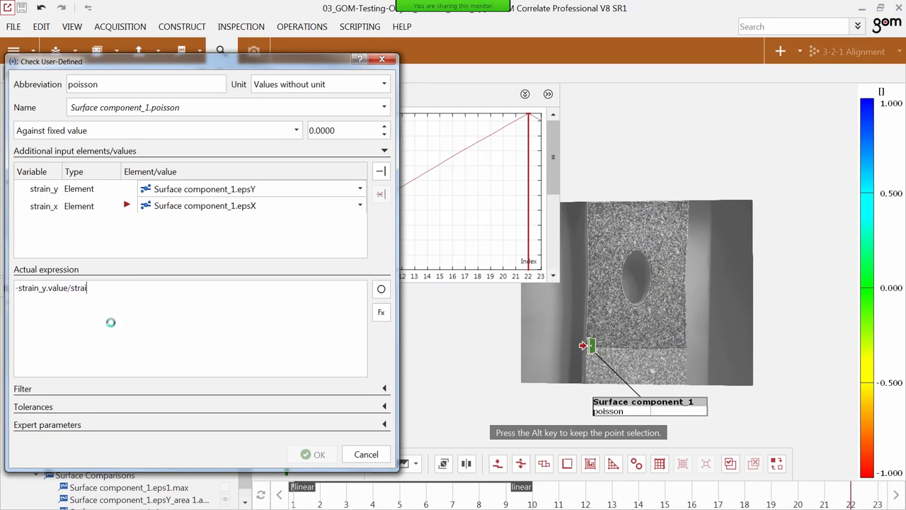
text(n_x.)
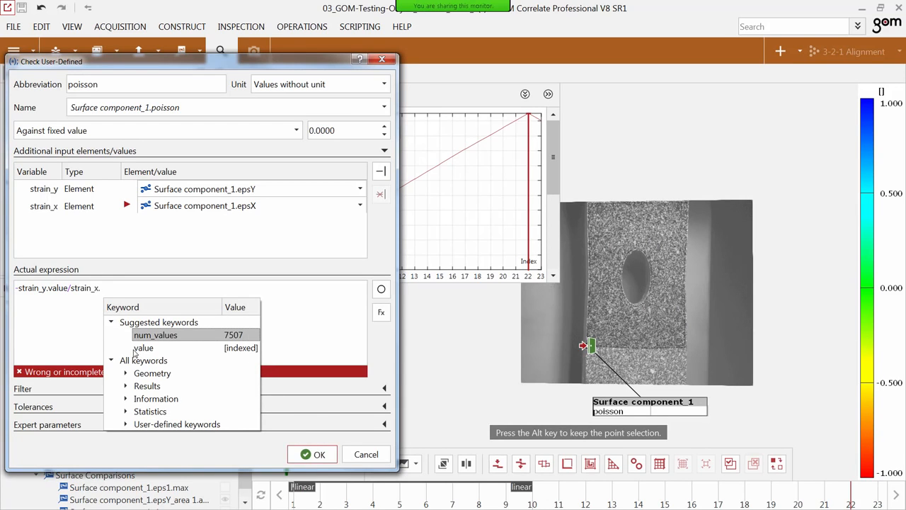
click(138, 349)
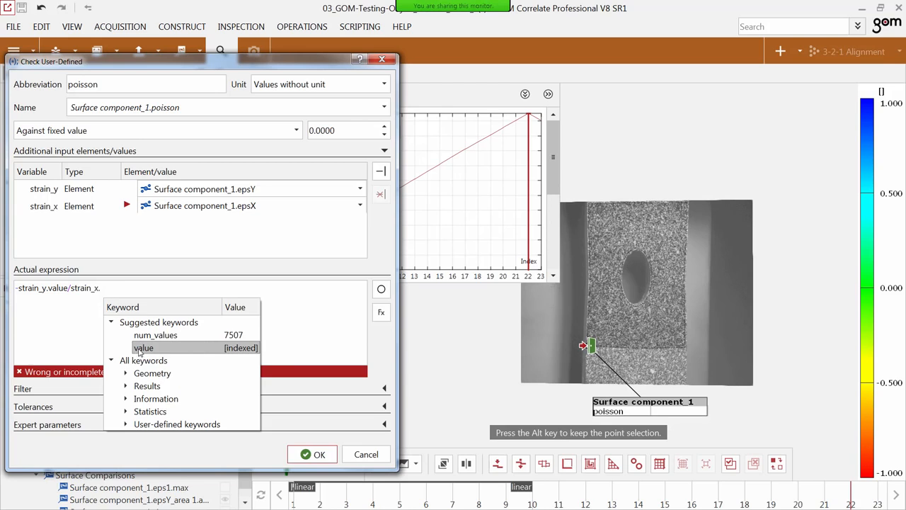
double_click(142, 347)
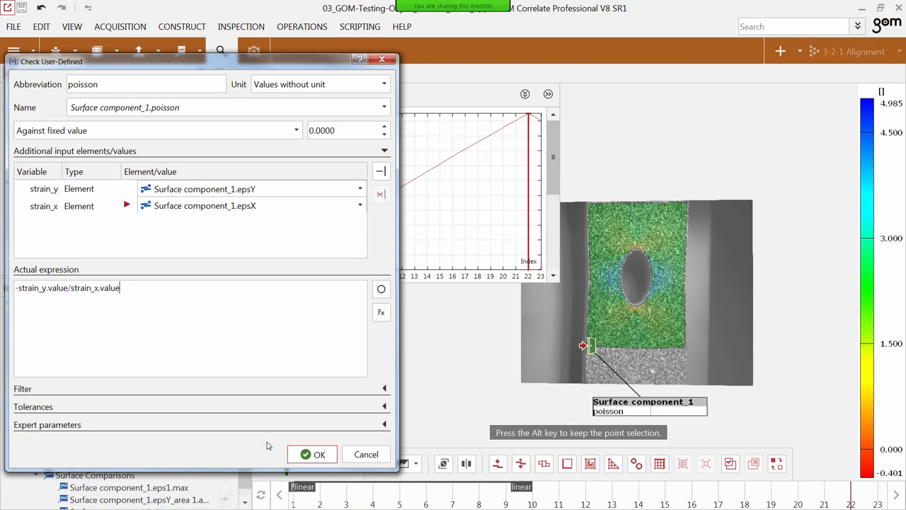
click(330, 456)
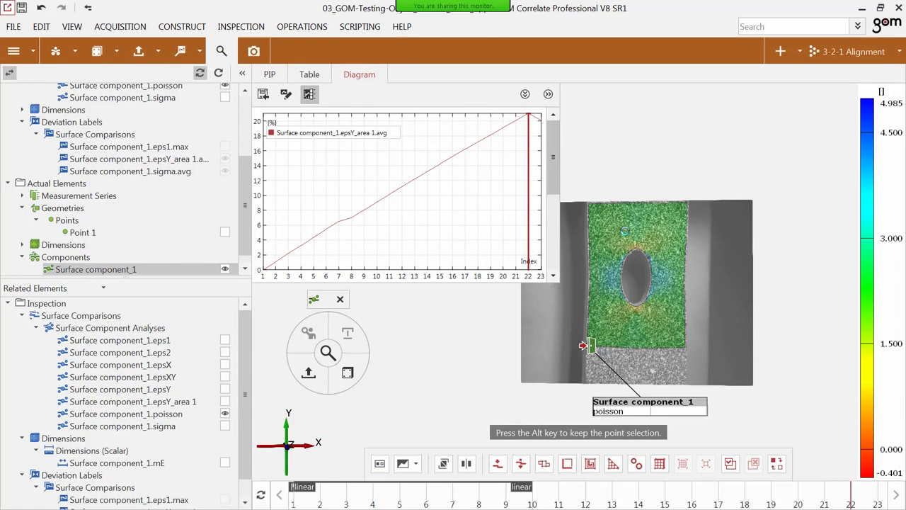
Scale the poisson legend from the current stage with a min./max. legend sigma of 2, and move the displayed stage back to about stage 19.
double_click(866, 353)
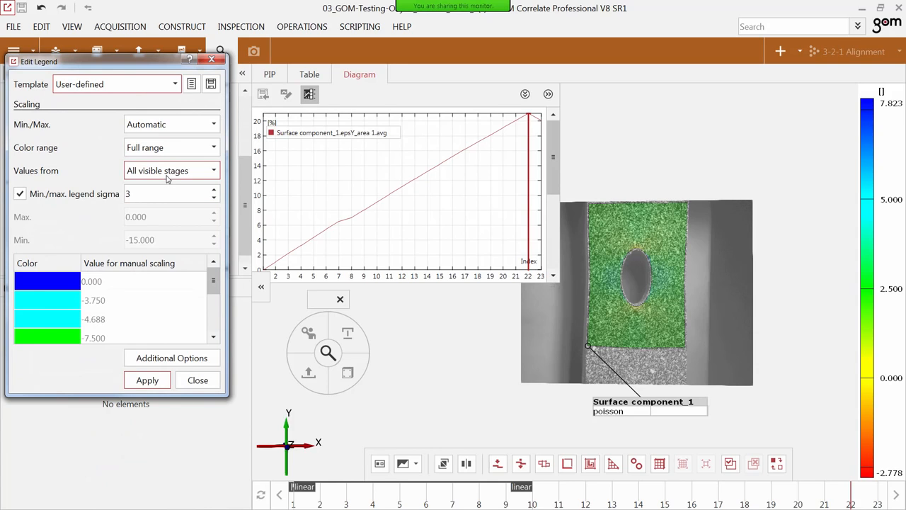
click(167, 179)
click(162, 185)
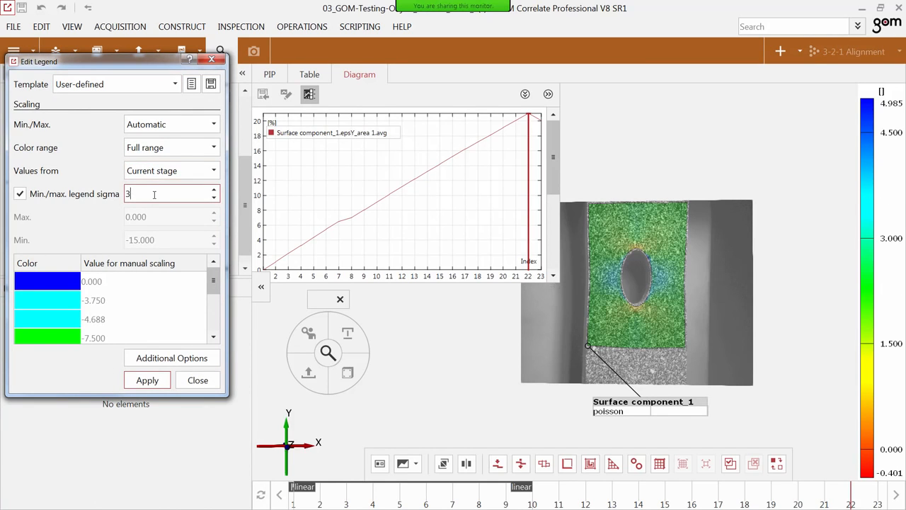
scroll(154, 193, down, 1)
click(143, 380)
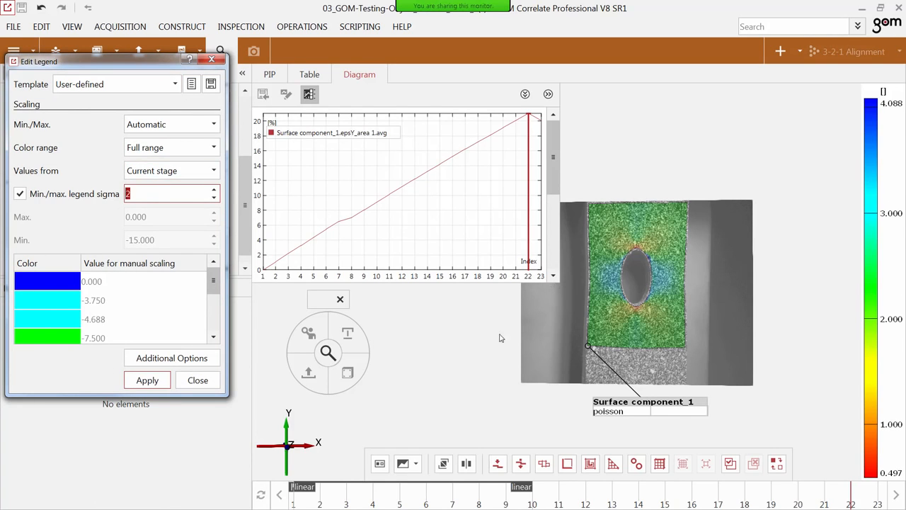
click(197, 380)
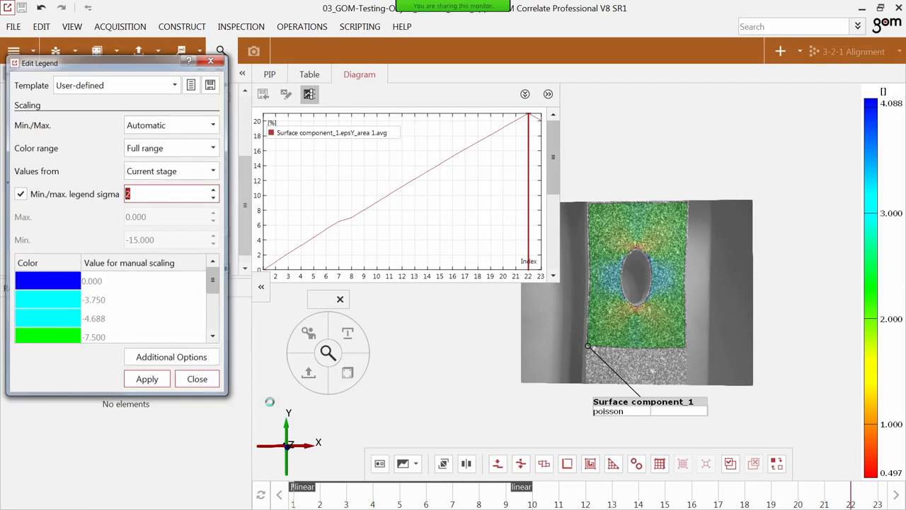
click(819, 495)
drag(820, 496, 771, 503)
key(alt+Tab)
click(187, 110)
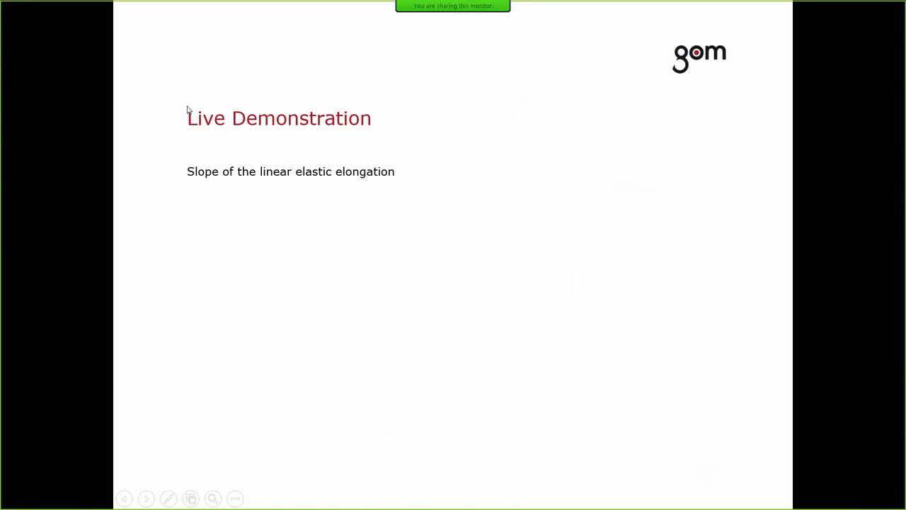
click(188, 110)
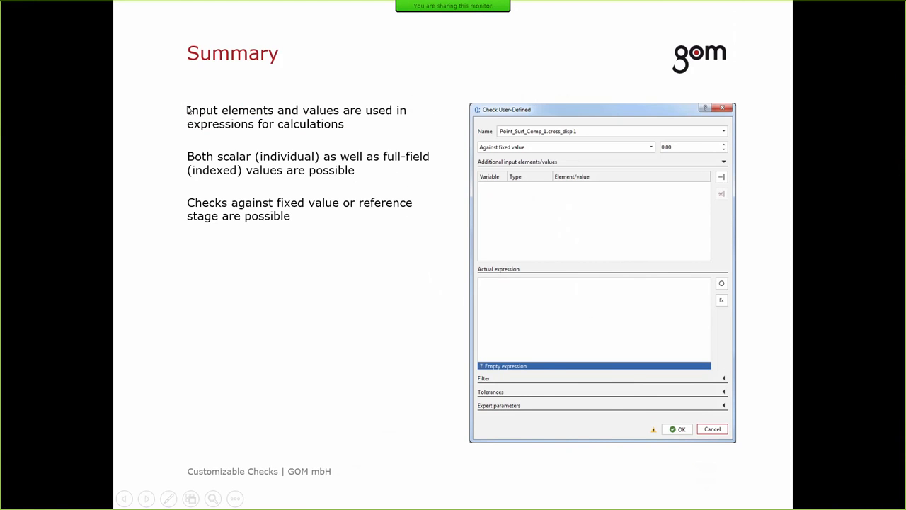